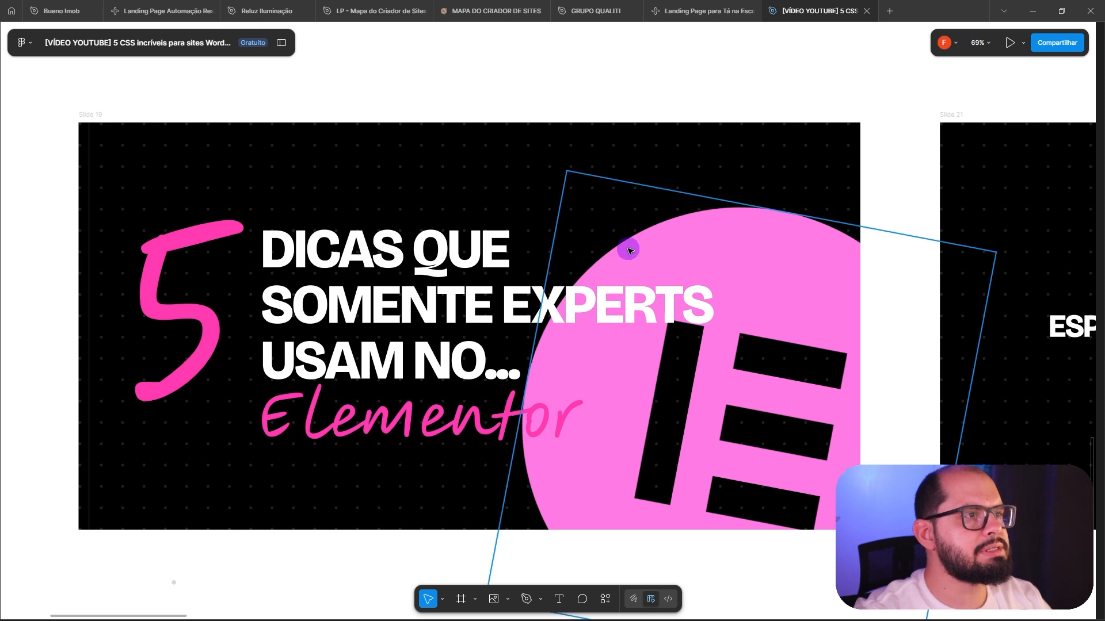
scroll(677, 237, "right", 15)
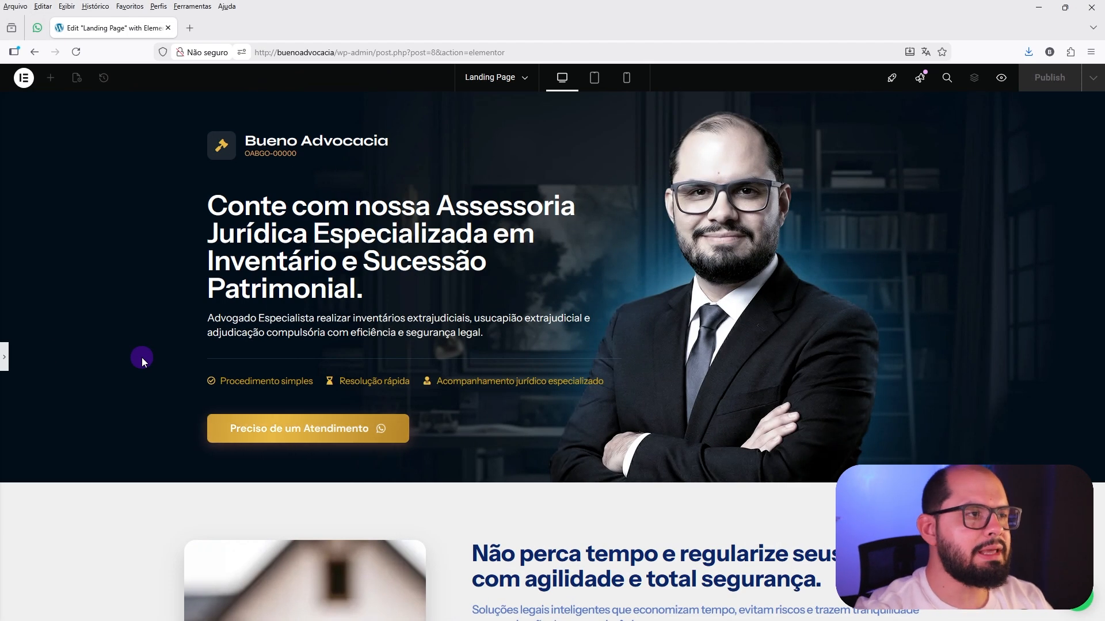
Show the element editing panel and examine the spacing below the "Procedimentos extrajudiciais" paragraph in the second section.
left_click(6, 372)
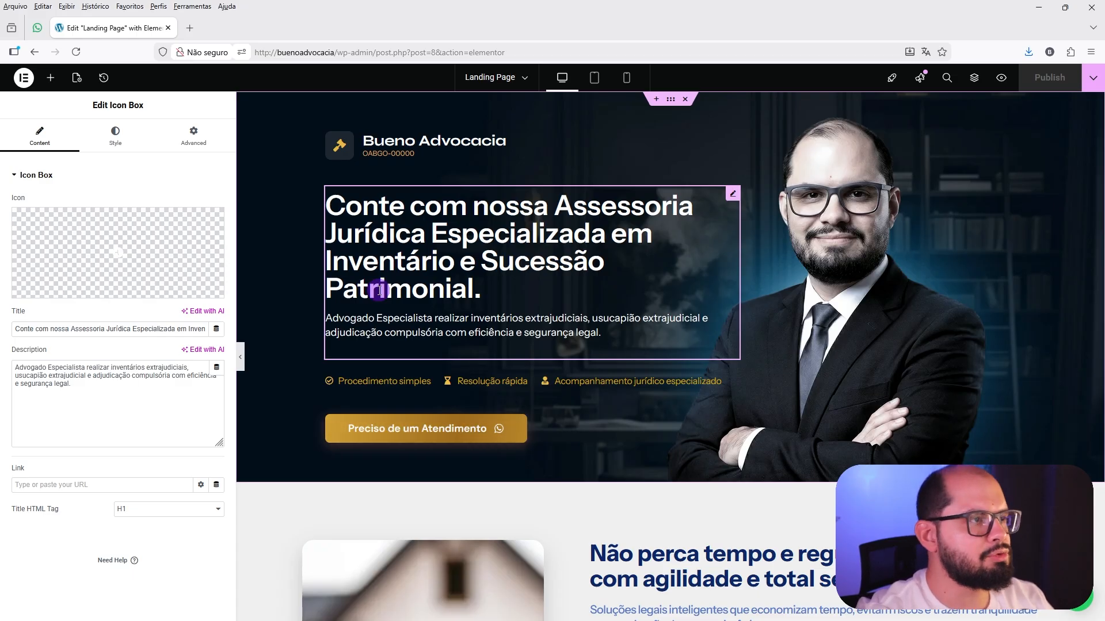
scroll(353, 291, "down", 4)
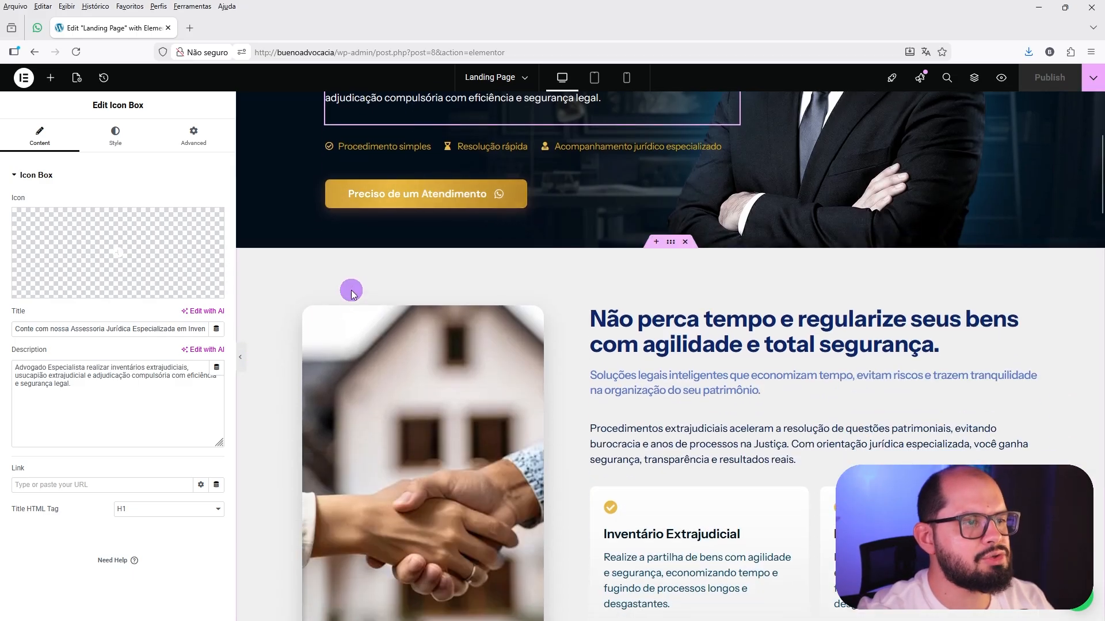
left_click(626, 430)
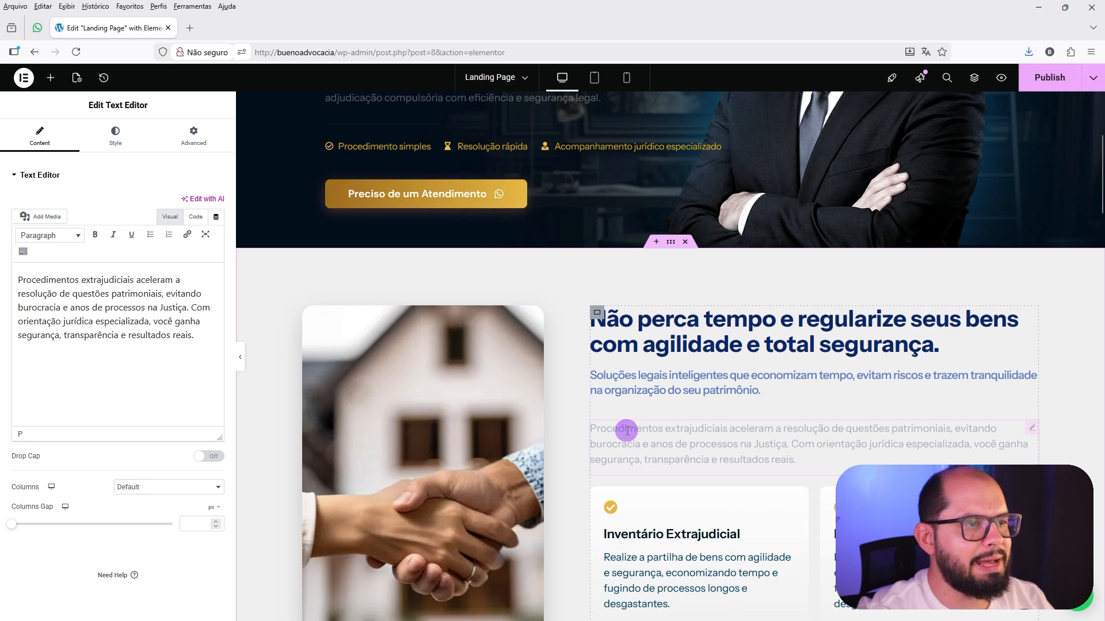
scroll(633, 440, "down", 1)
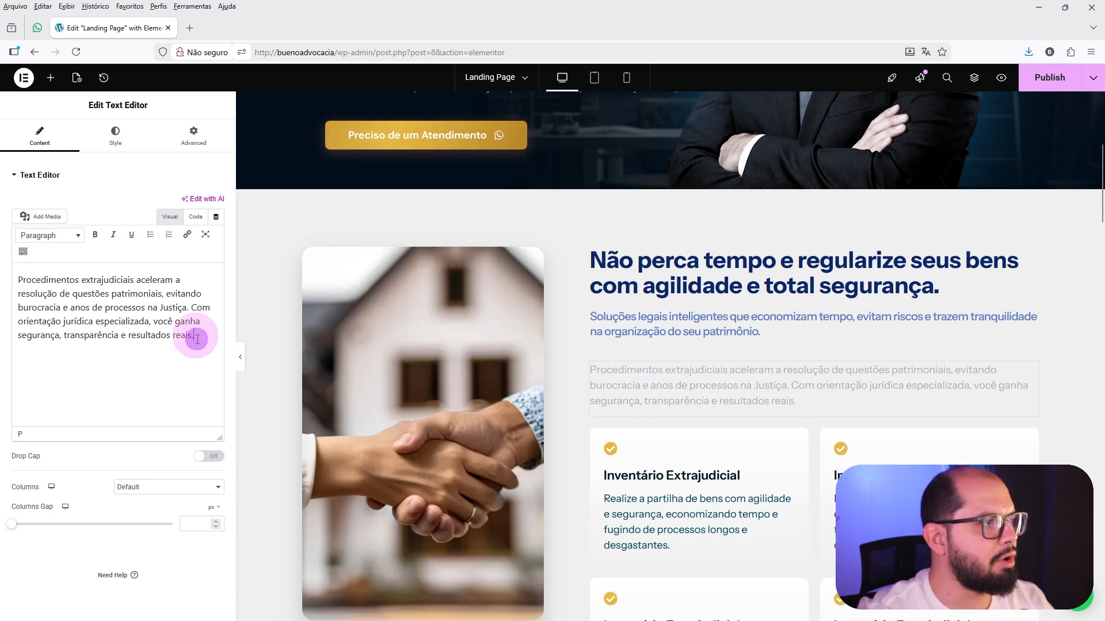
left_click(664, 410)
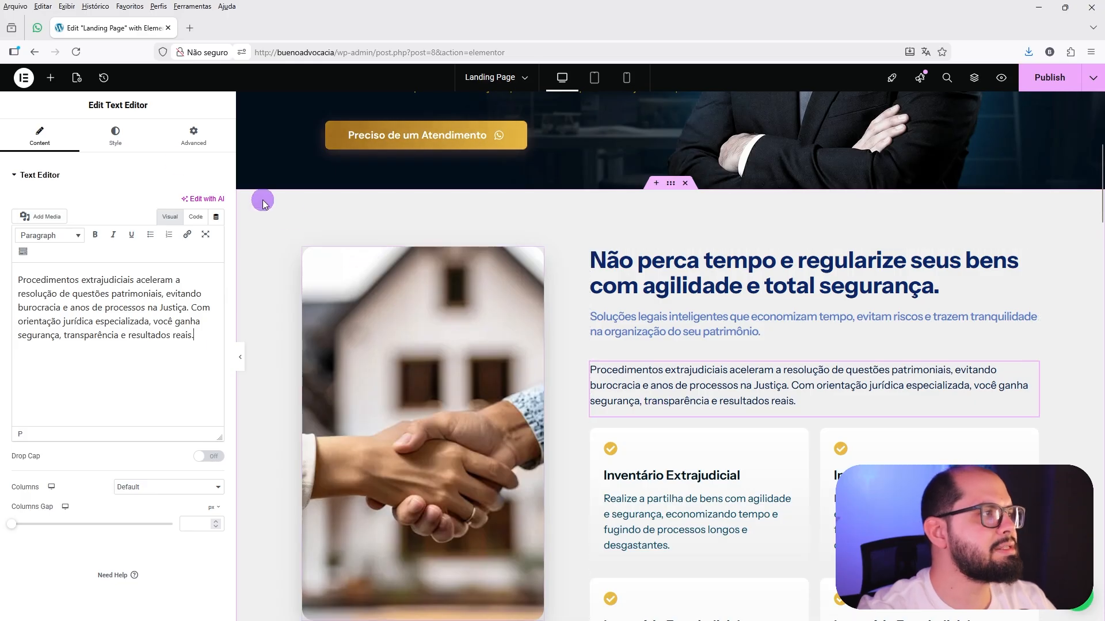
Open the Typography section of Site Settings and set the body paragraph spacing to 0 px.
left_click(24, 80)
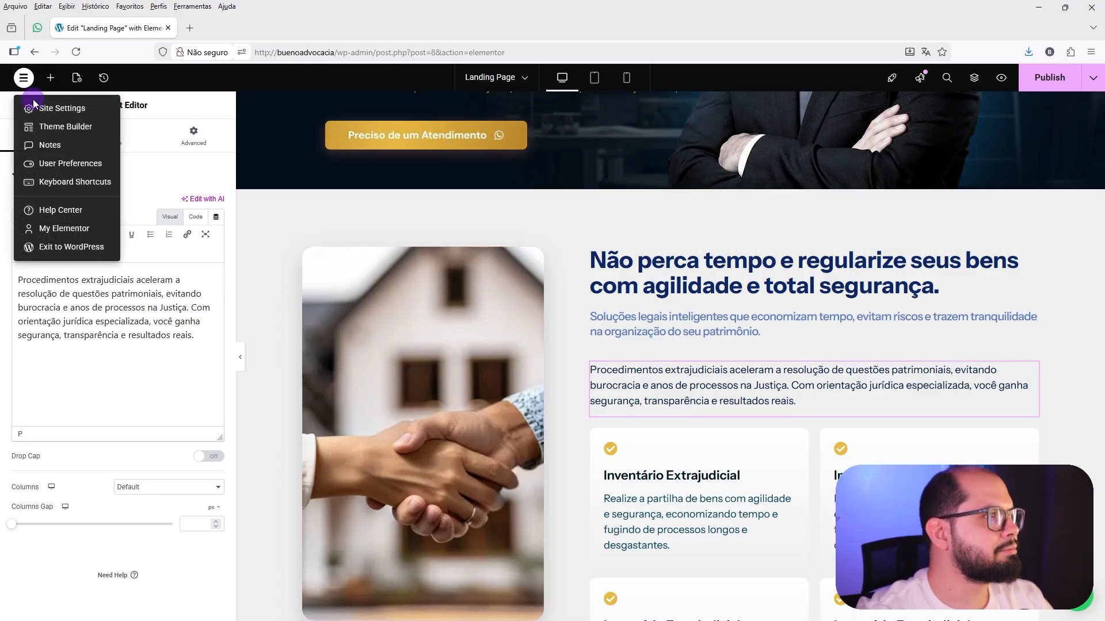
left_click(90, 114)
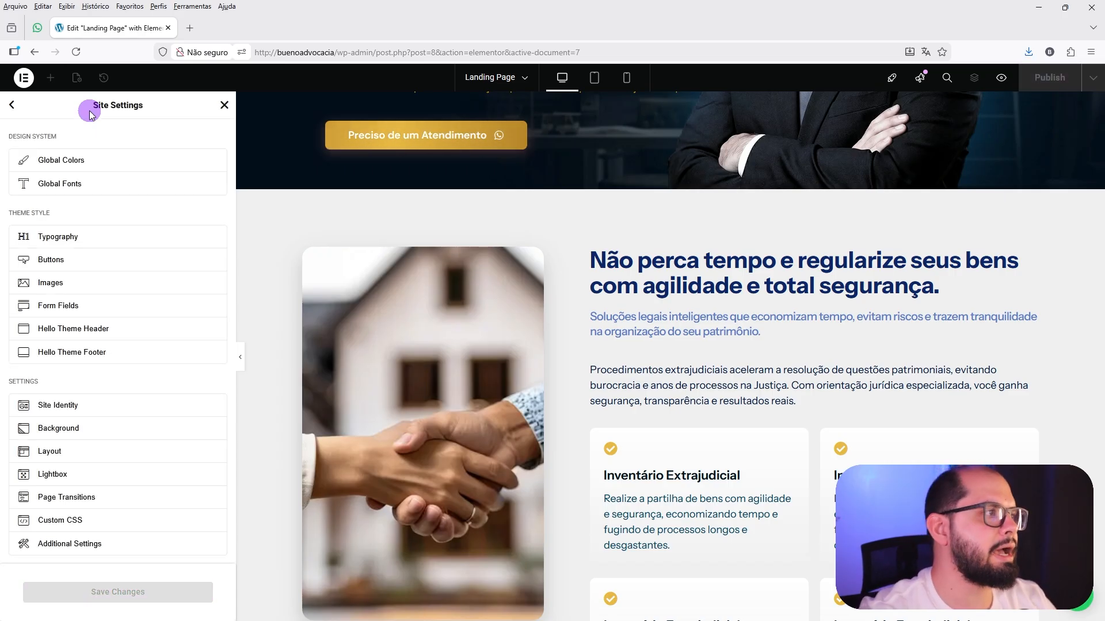
left_click(59, 243)
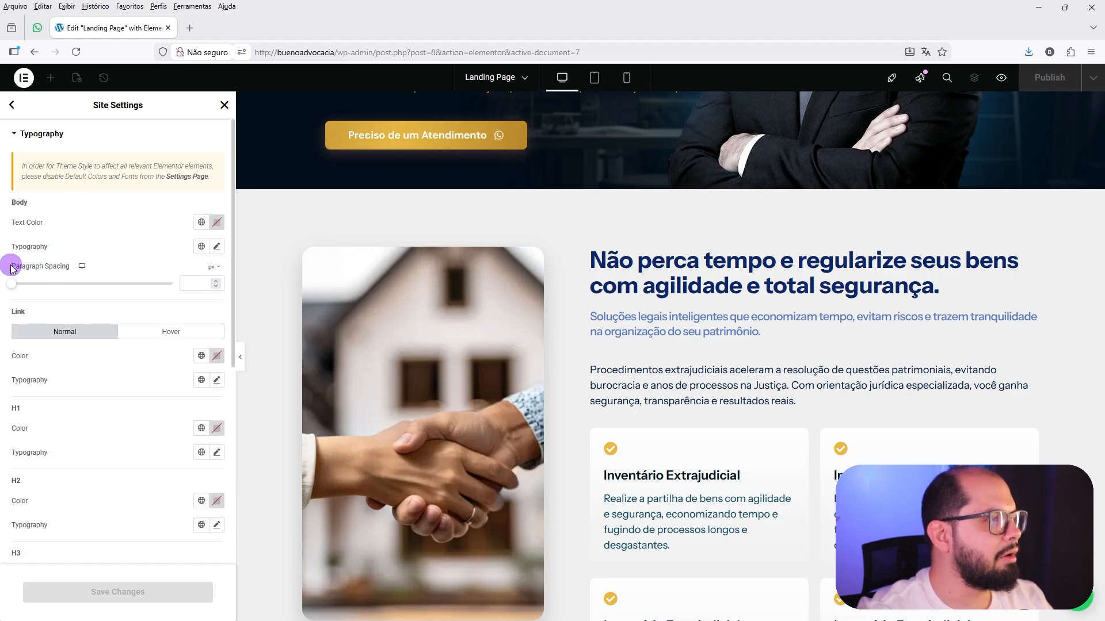
left_click(189, 282)
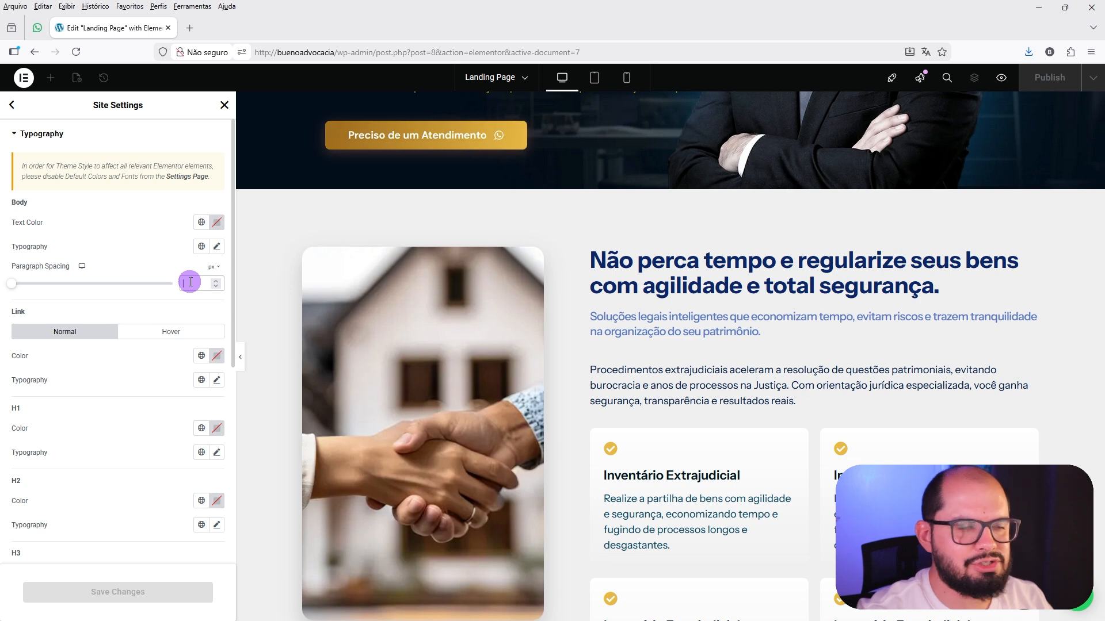
type("0")
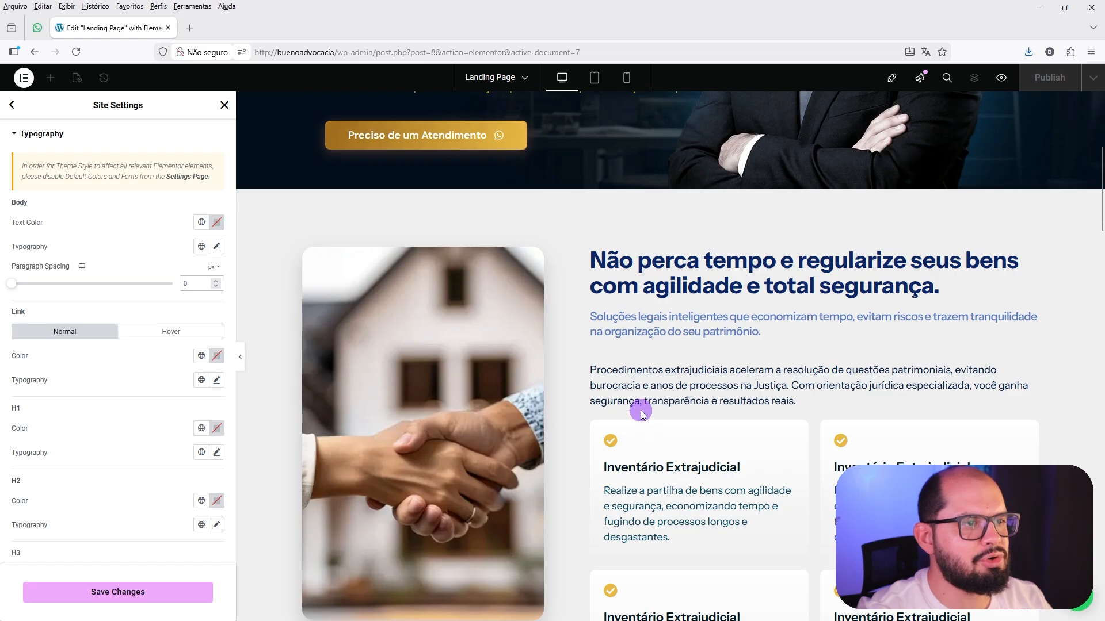
Clear the body paragraph spacing value.
left_click(190, 283)
key("BackSpace")
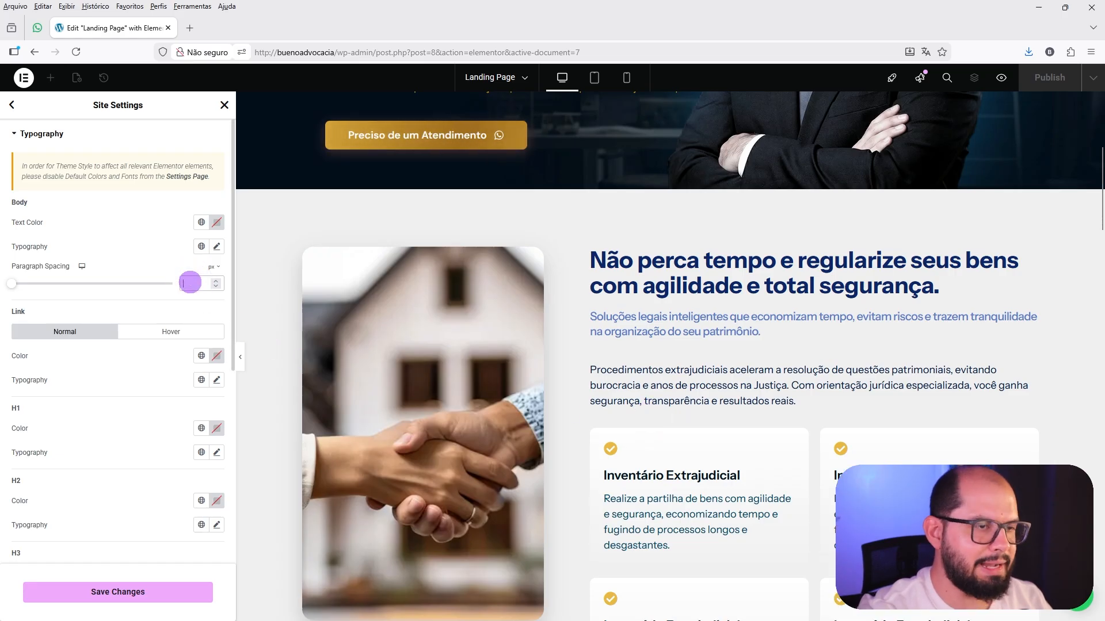
left_click(216, 306)
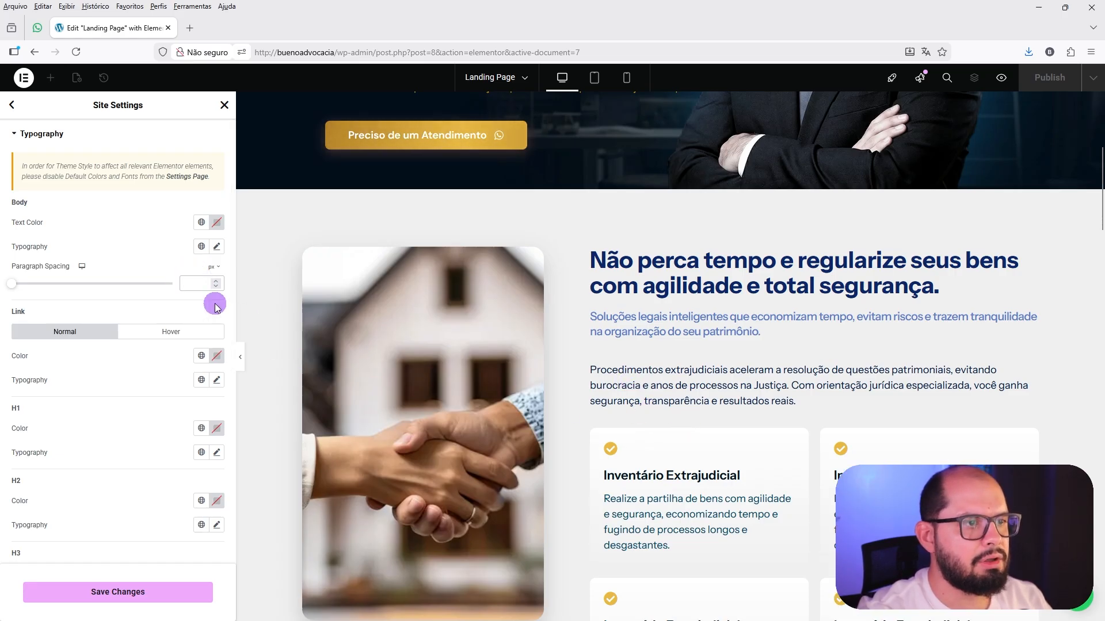
Re-enter 0 px as the body paragraph spacing, save the changes and close Site Settings.
left_click(188, 283)
type("0")
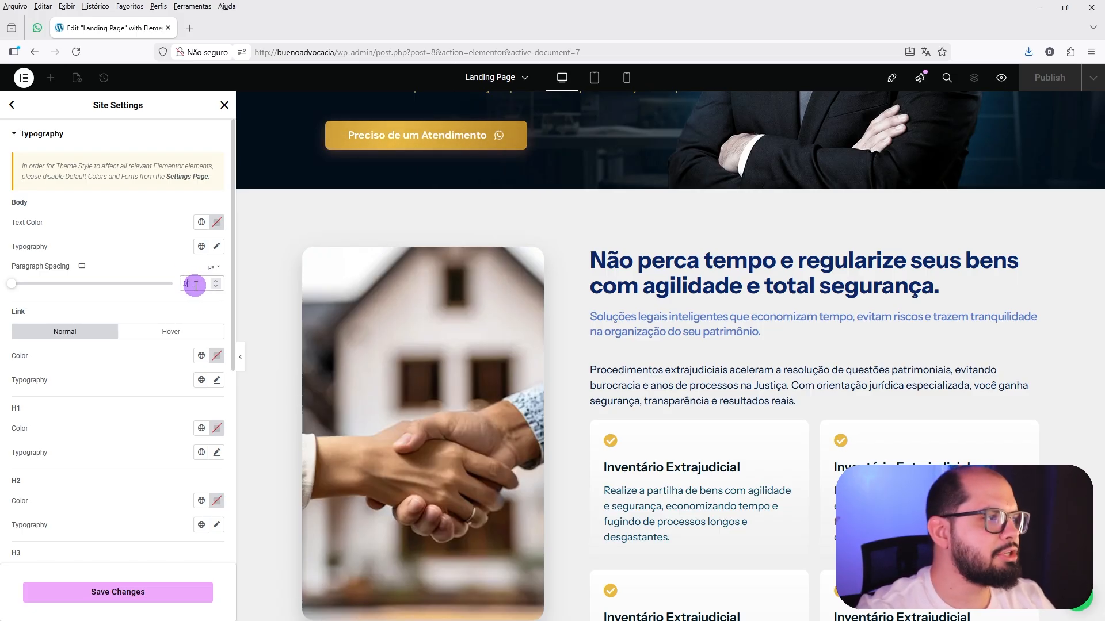
left_click(137, 595)
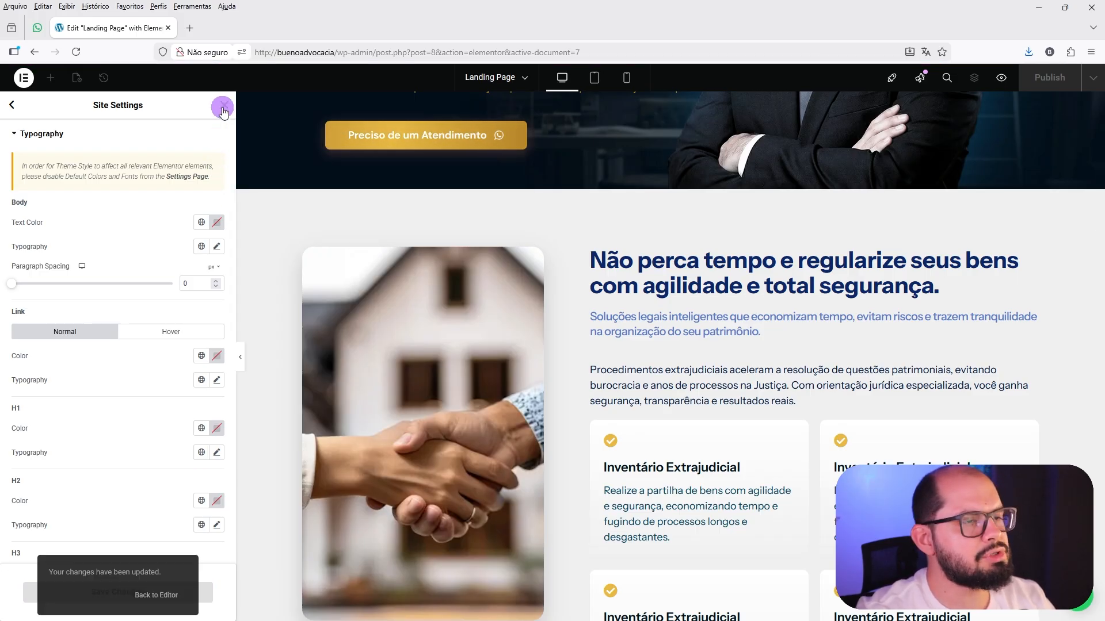
left_click(223, 110)
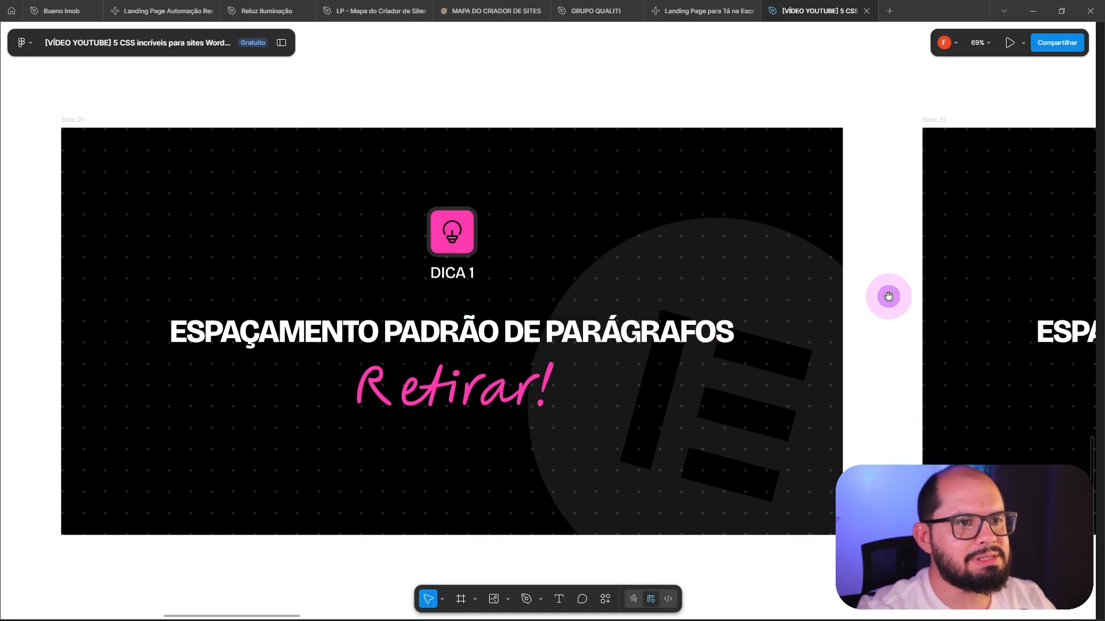
Bring the DICA 2 slide about default container spacing into view on the Figma canvas.
left_click_drag(889, 296, 84, 321)
left_click(320, 368)
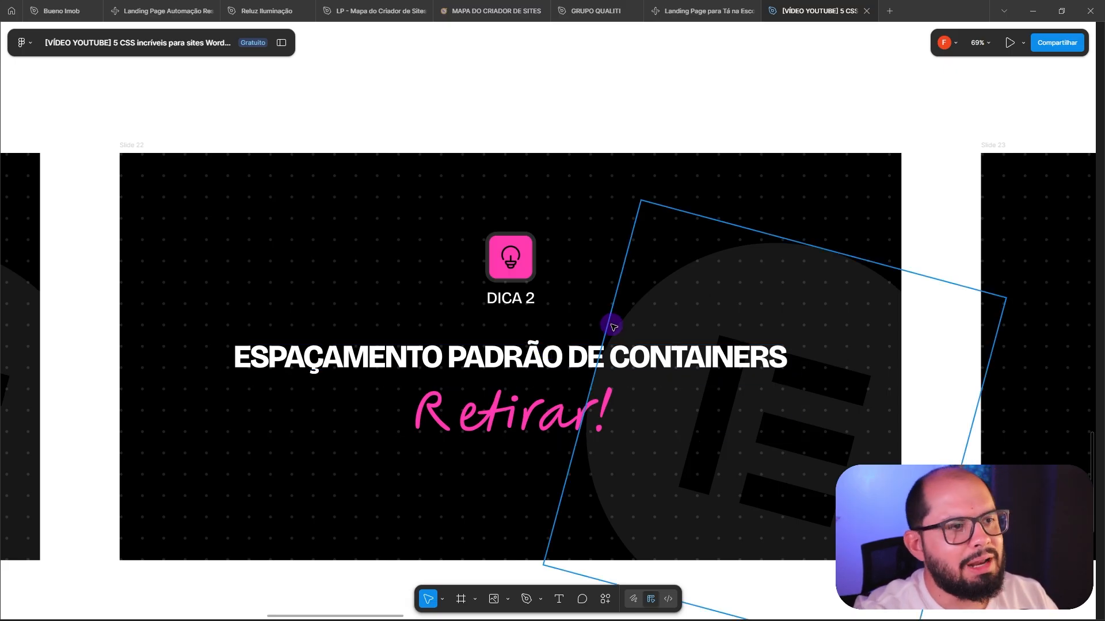
scroll(545, 309, "right", 3)
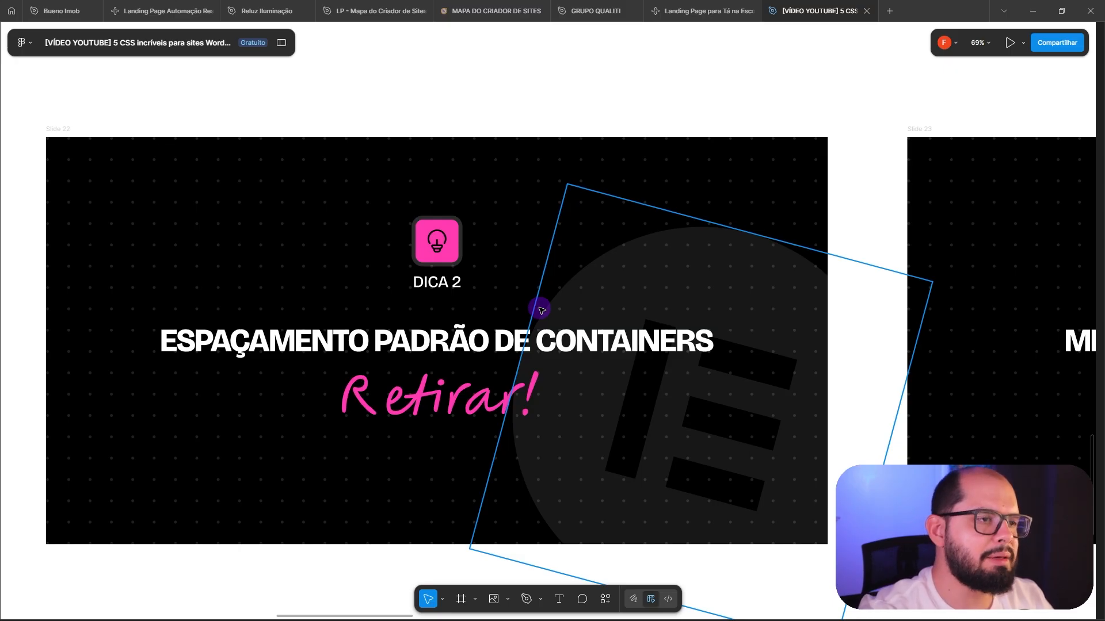
Switch to the Elementor editor in Firefox and open the Layout section of Site Settings.
mouse_move(531, 620)
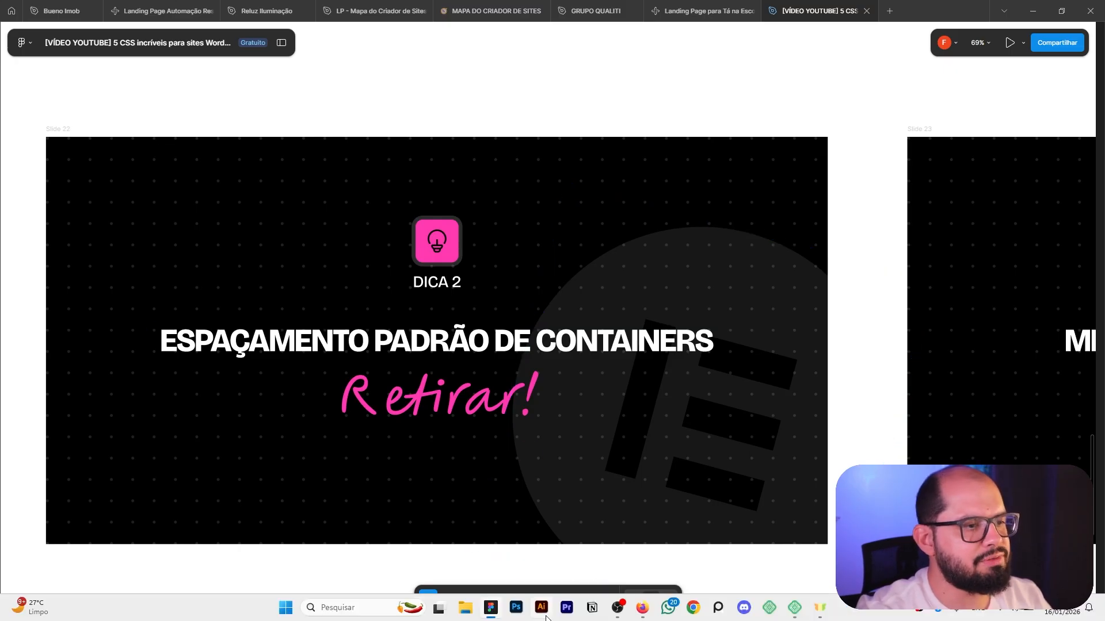
left_click(652, 611)
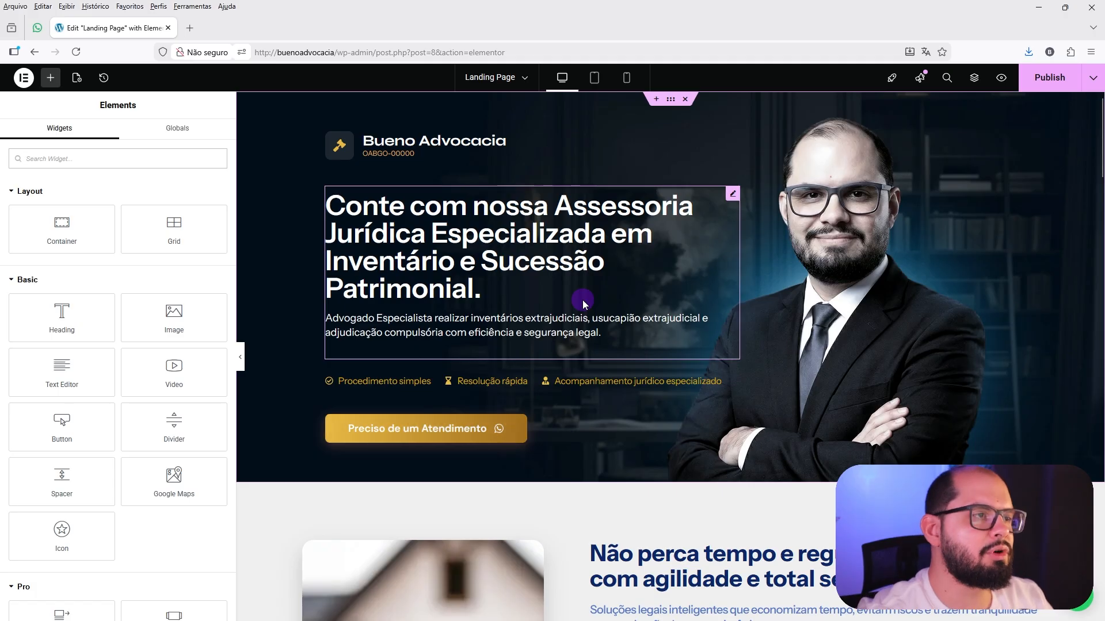
left_click(24, 78)
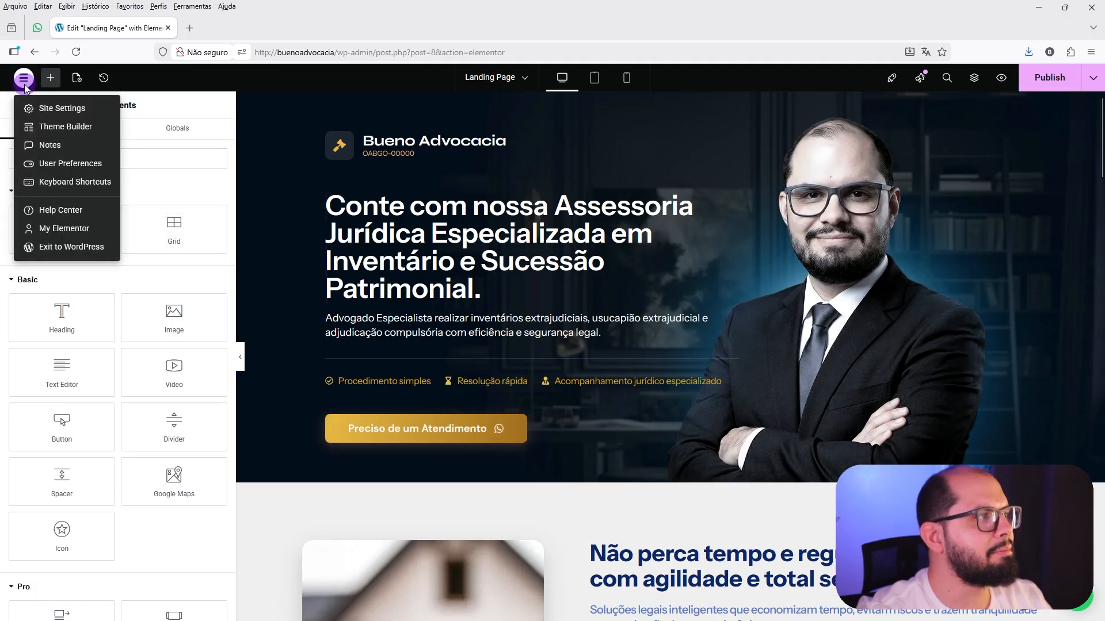
left_click(51, 113)
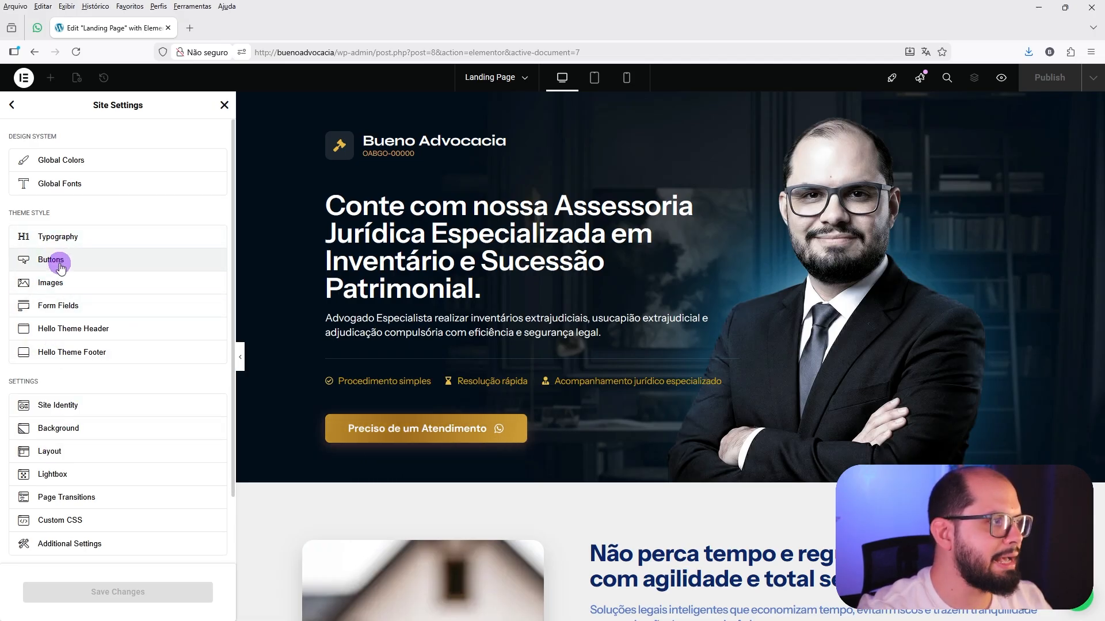
left_click(52, 452)
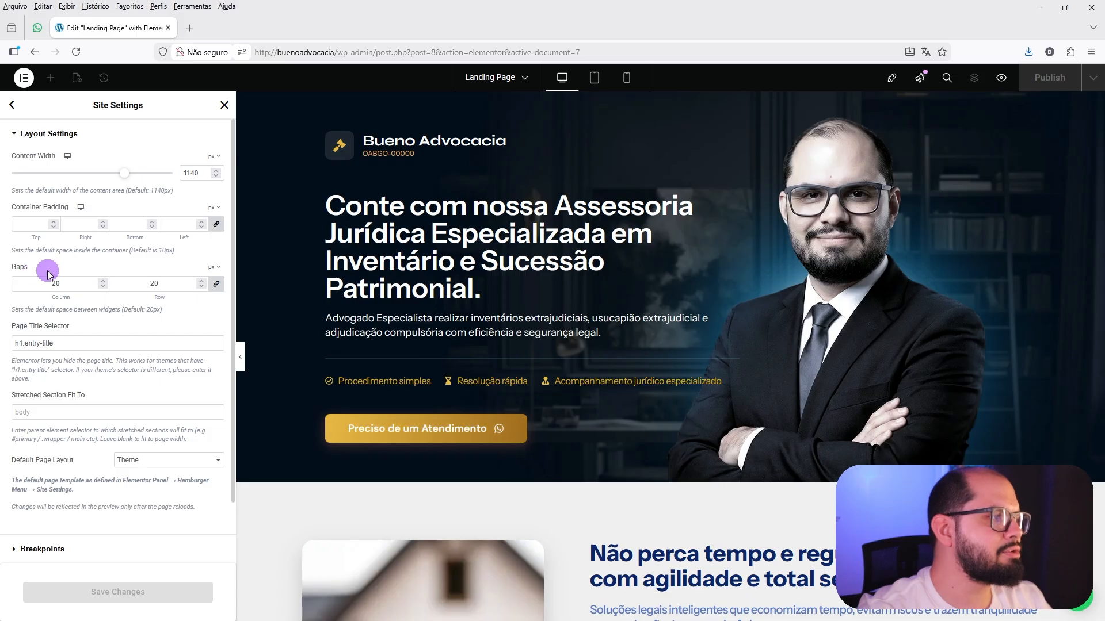
Set the default column and row gaps to 0 px, save the changes and close Site Settings.
double_click(163, 283)
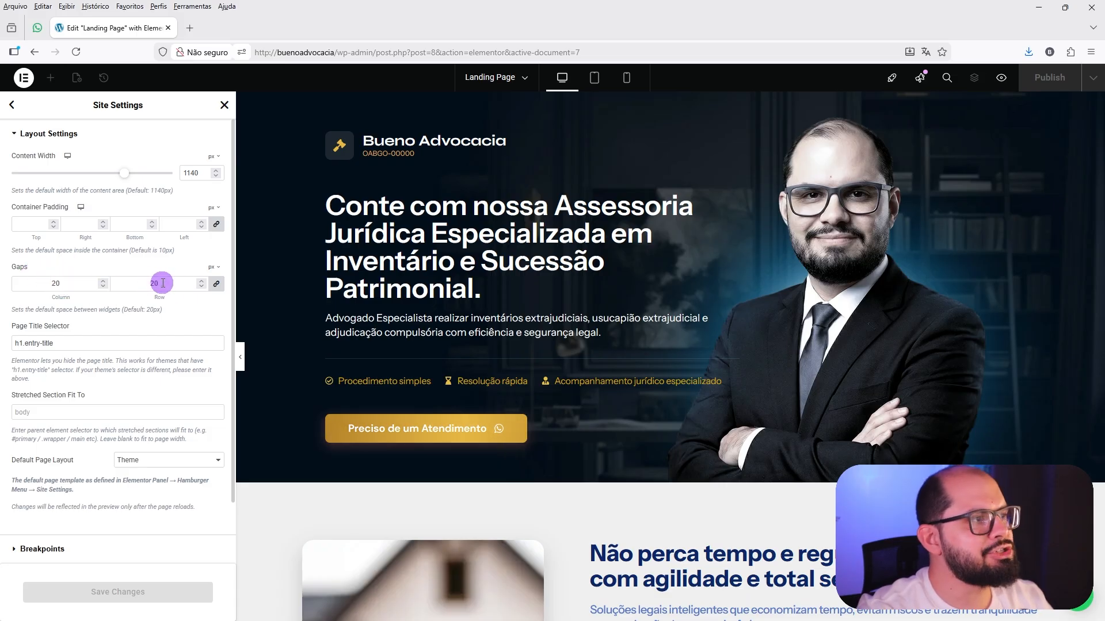
left_click_drag(163, 283, 148, 283)
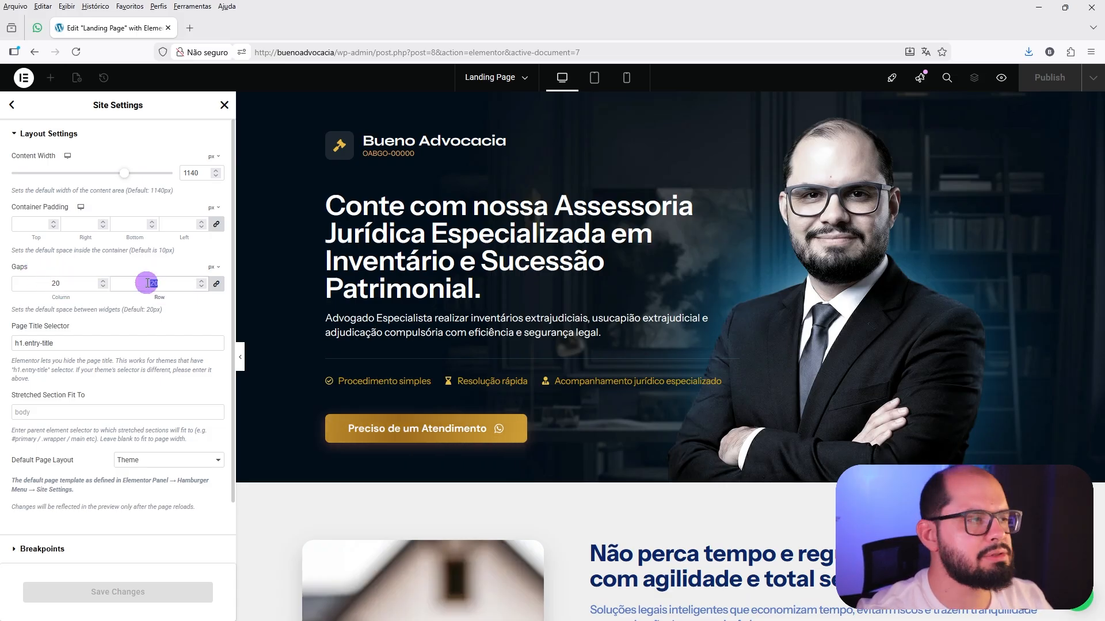
type("0")
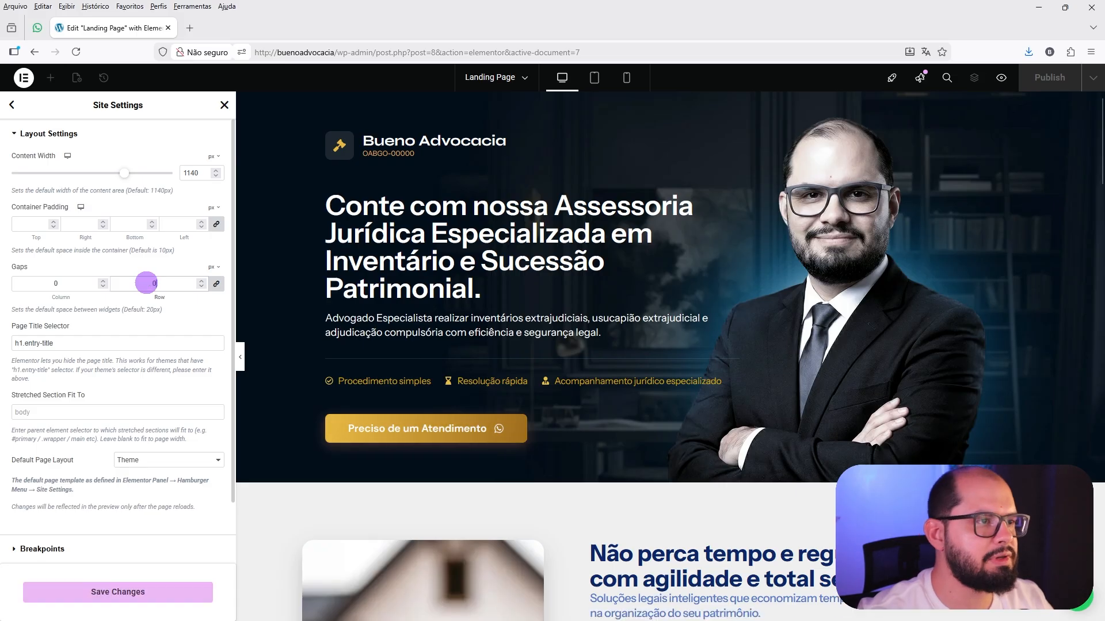
scroll(656, 399, "down", 4)
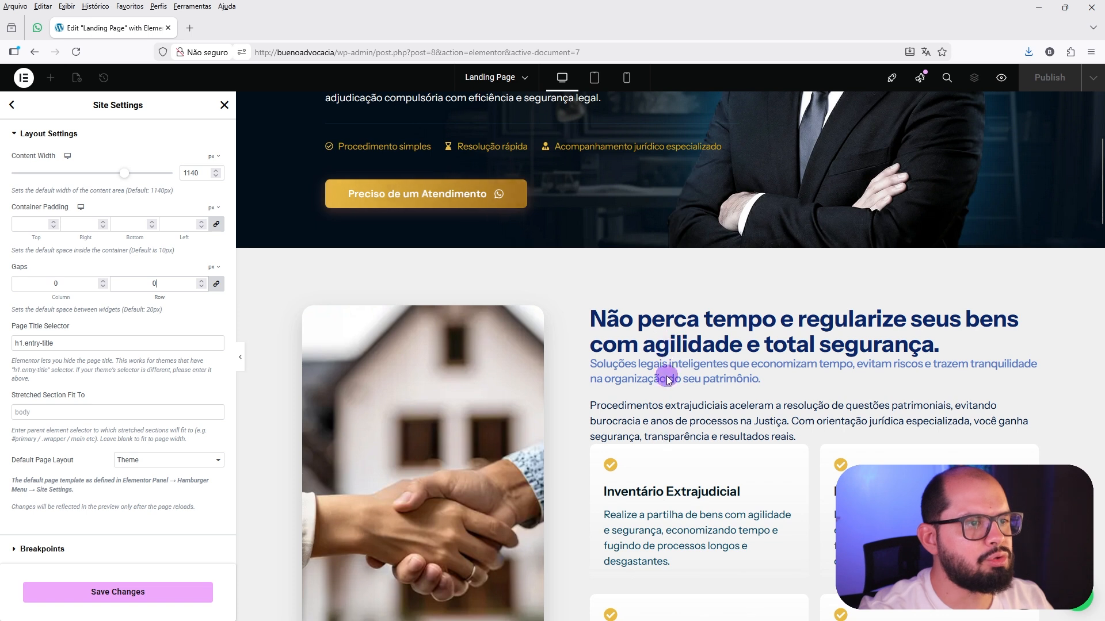
left_click(101, 596)
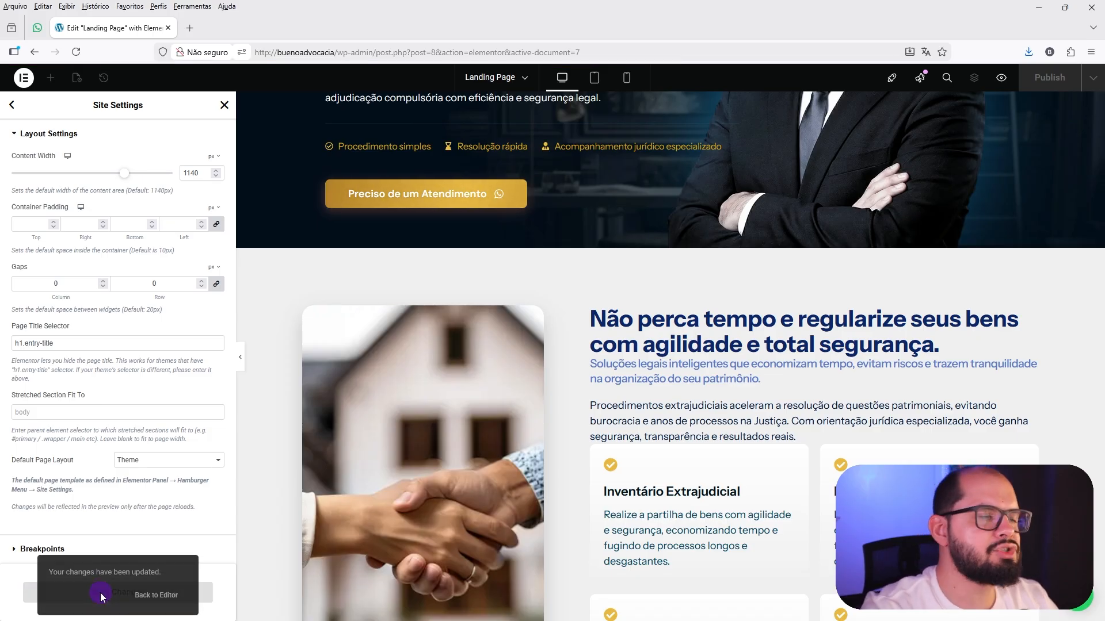
left_click(224, 107)
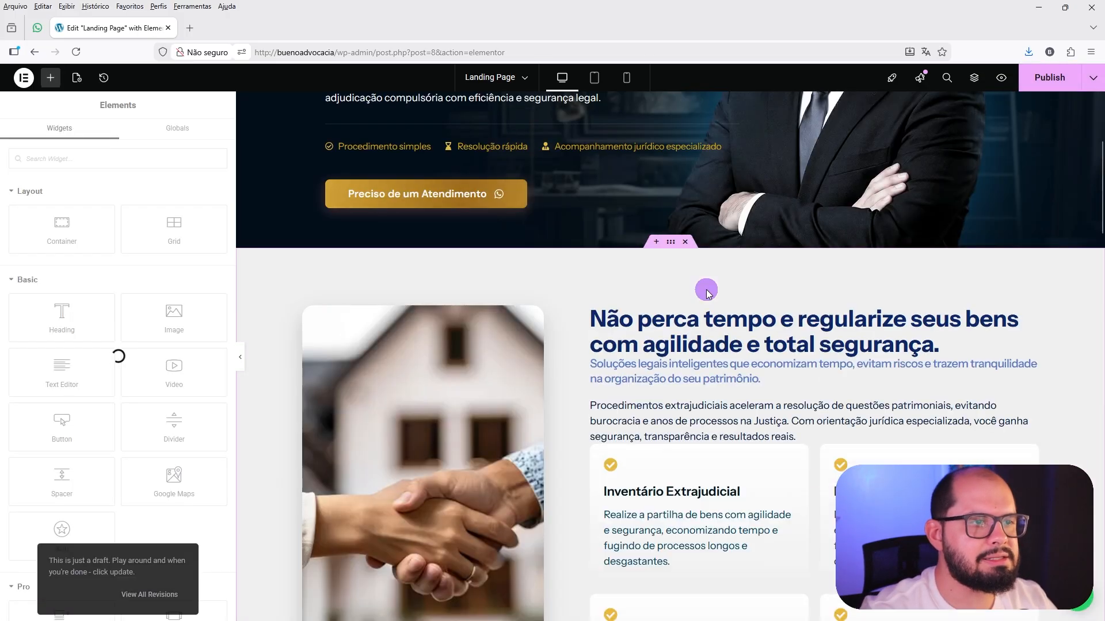
Examine the margin settings of the "Não perca tempo" heading and of the subtitle below it.
scroll(706, 292, "down", 2)
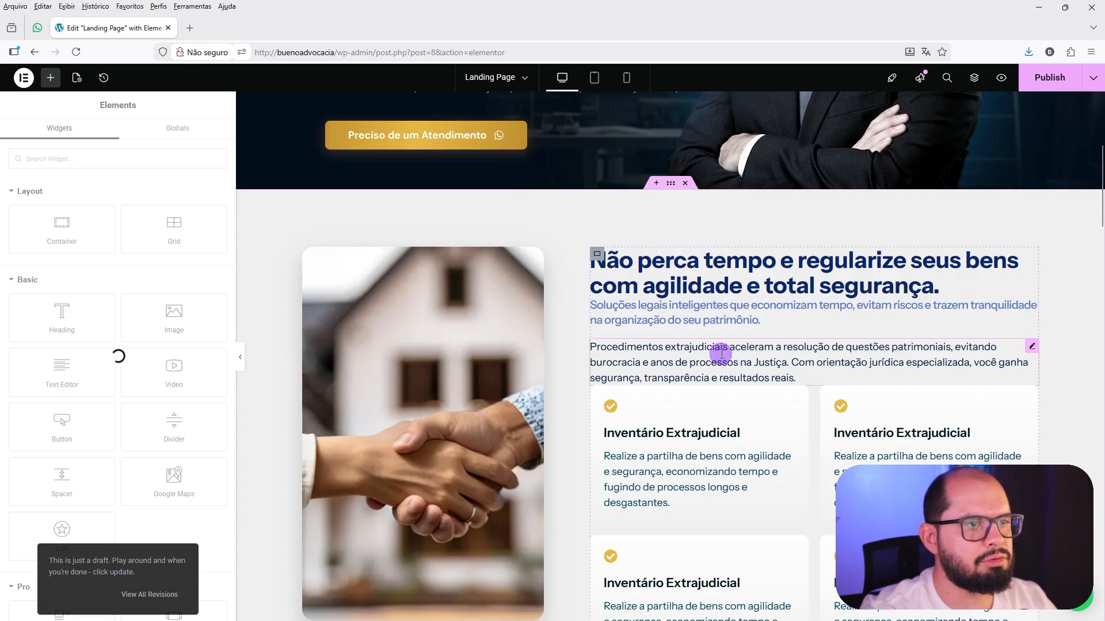
scroll(719, 352, "up", 5)
scroll(721, 374, "down", 5)
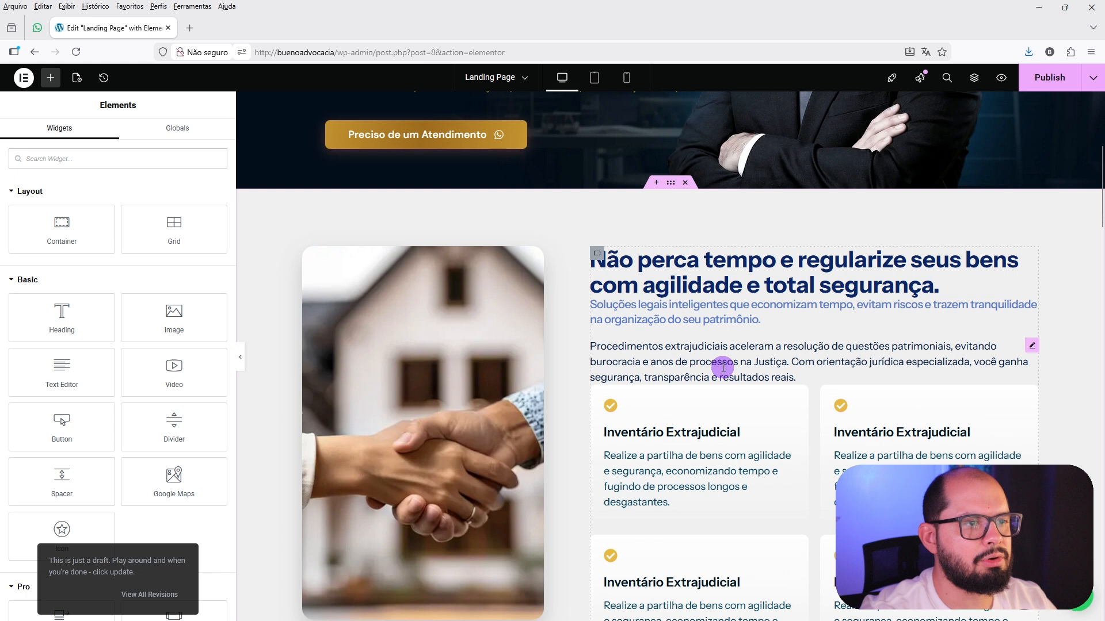
left_click(721, 285)
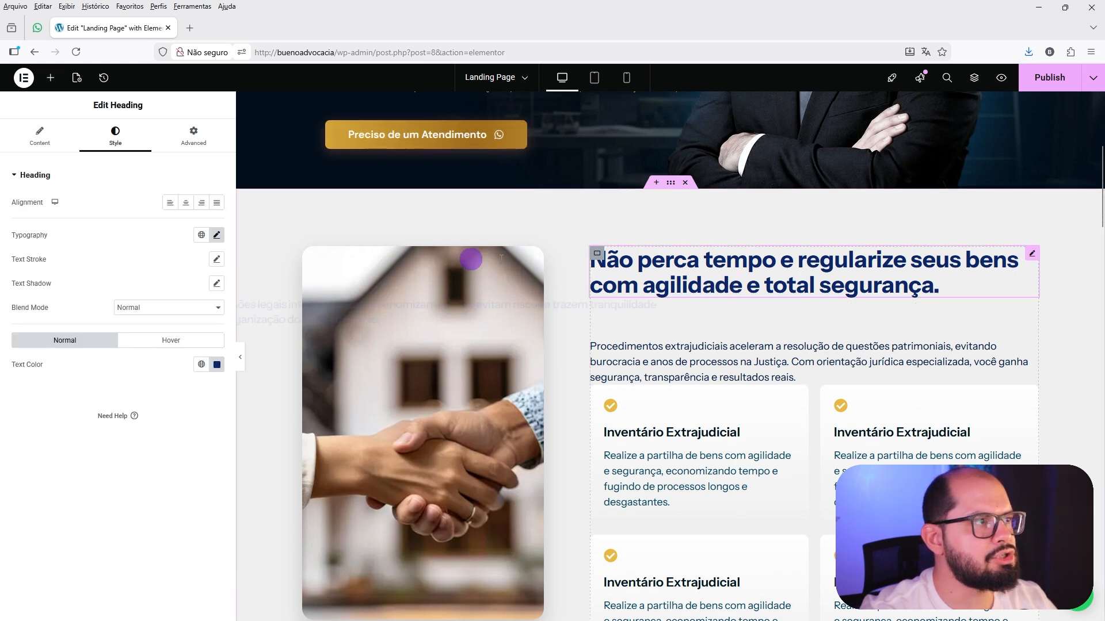
left_click(197, 143)
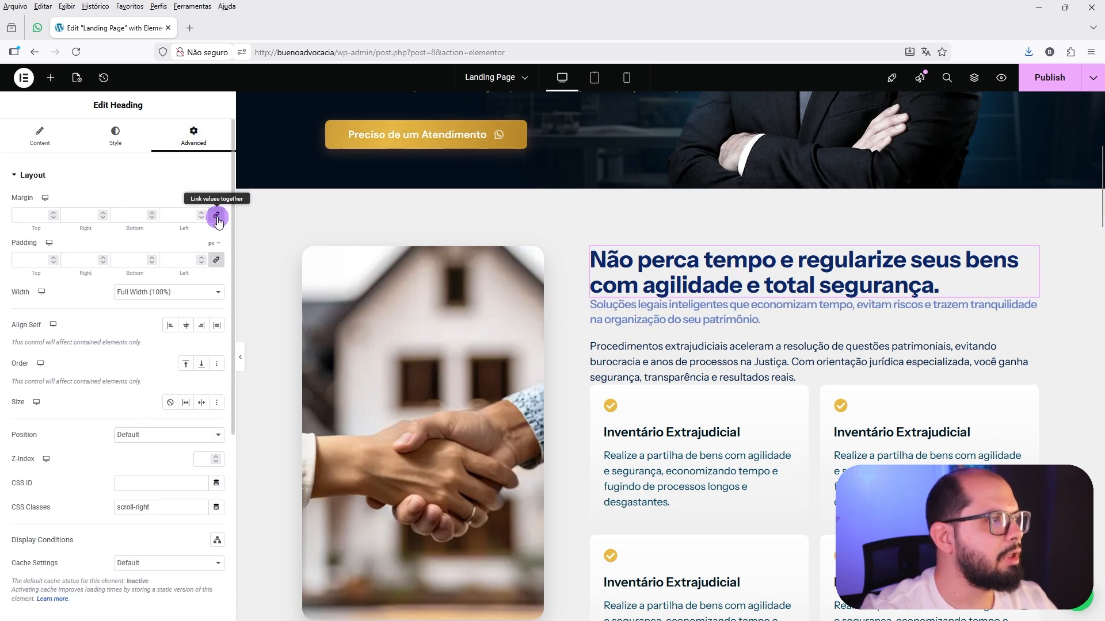
left_click(592, 308)
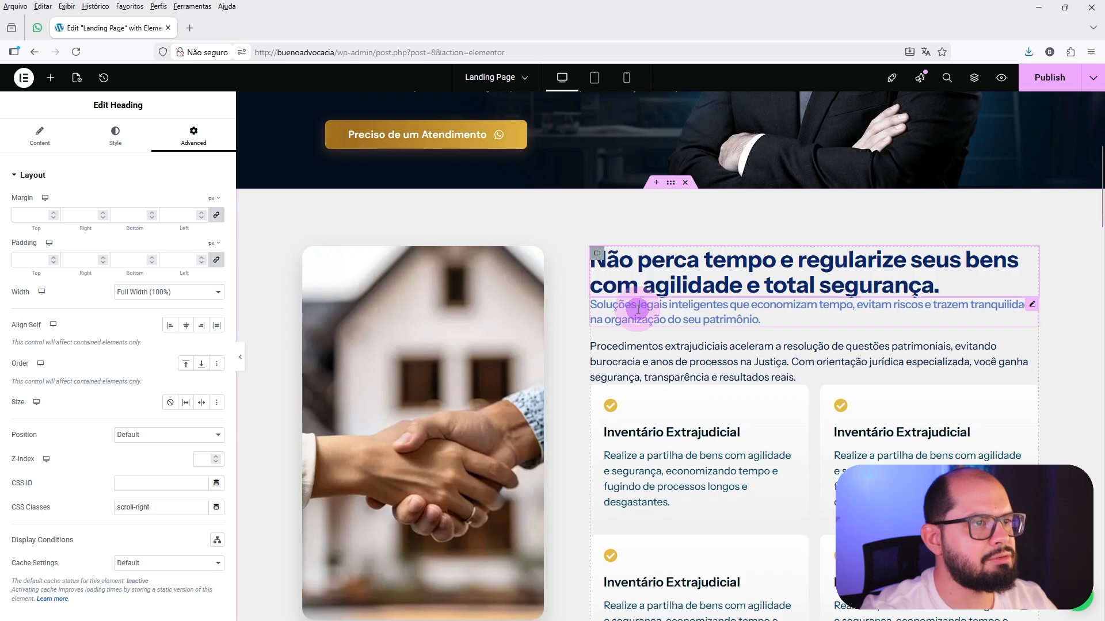
left_click(206, 144)
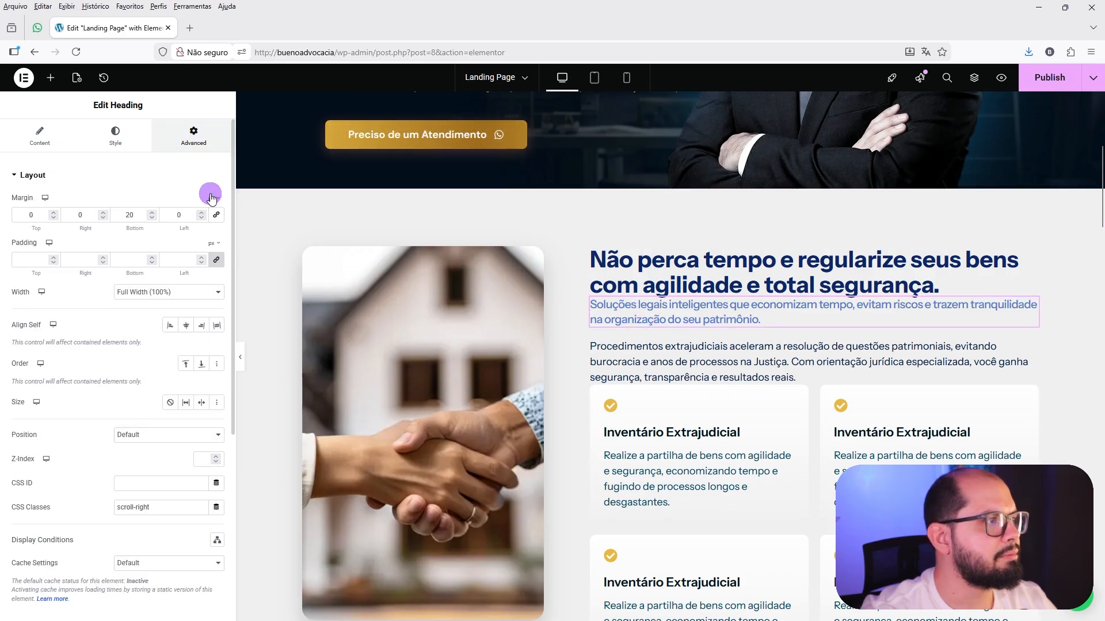
Give the "Não perca tempo" heading a bottom margin of 20 px with its other margins at 0.
left_click(614, 345)
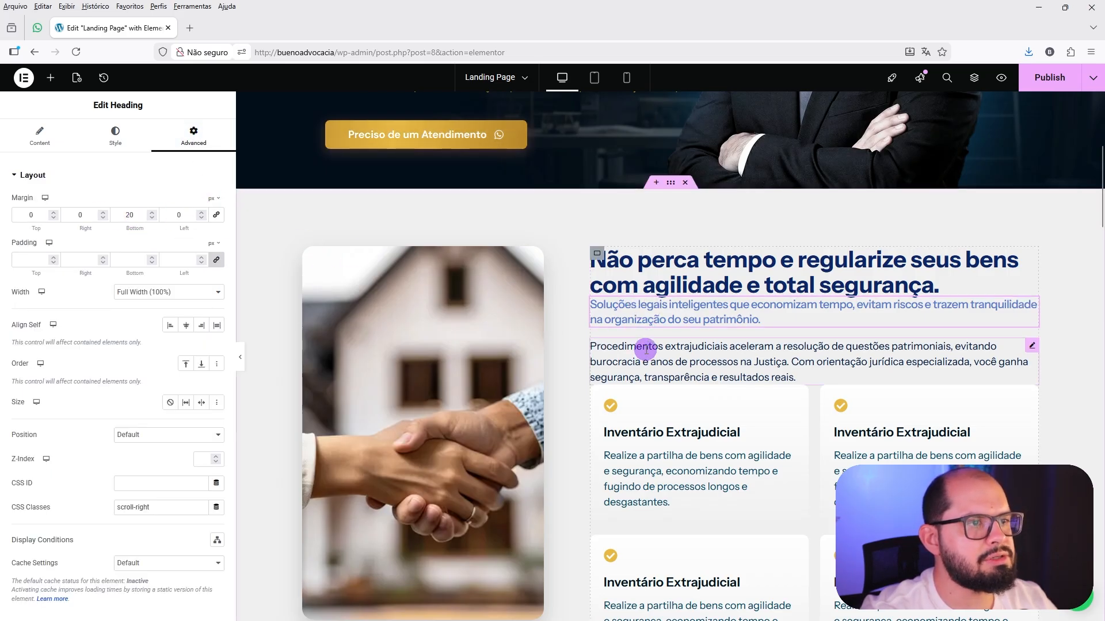
left_click(193, 134)
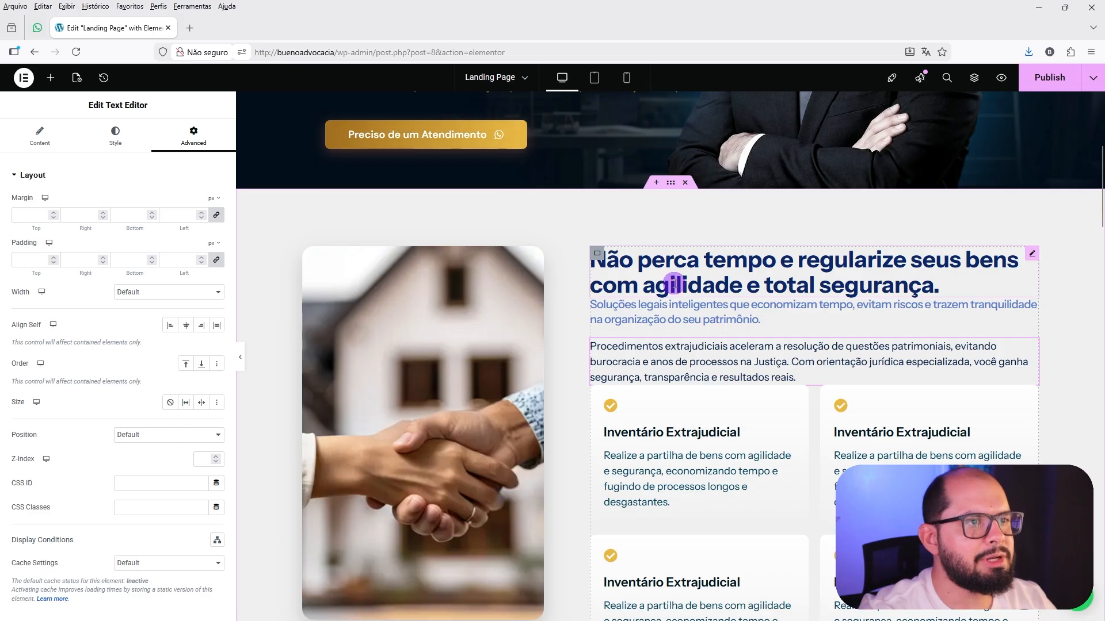
scroll(732, 321, "down", 1)
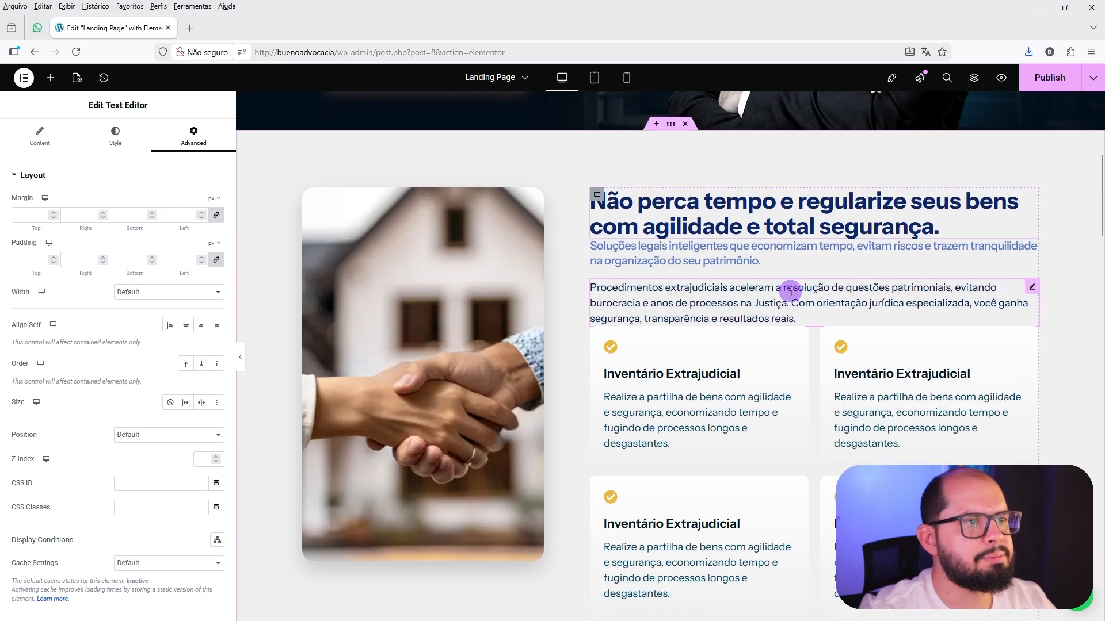
left_click(695, 214)
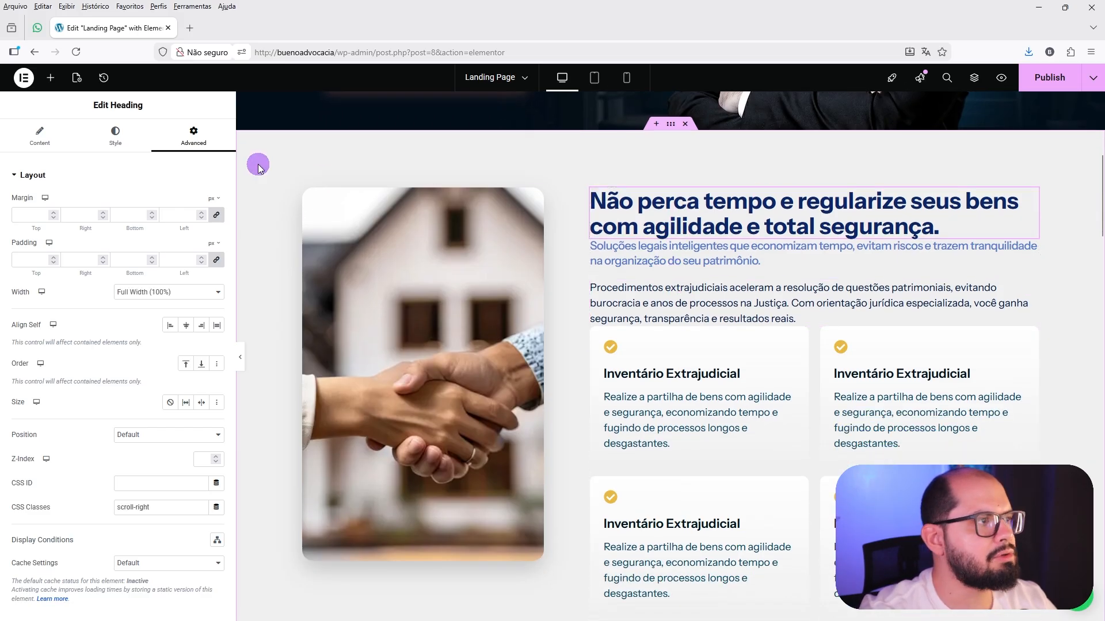
left_click(215, 217)
left_click(122, 218)
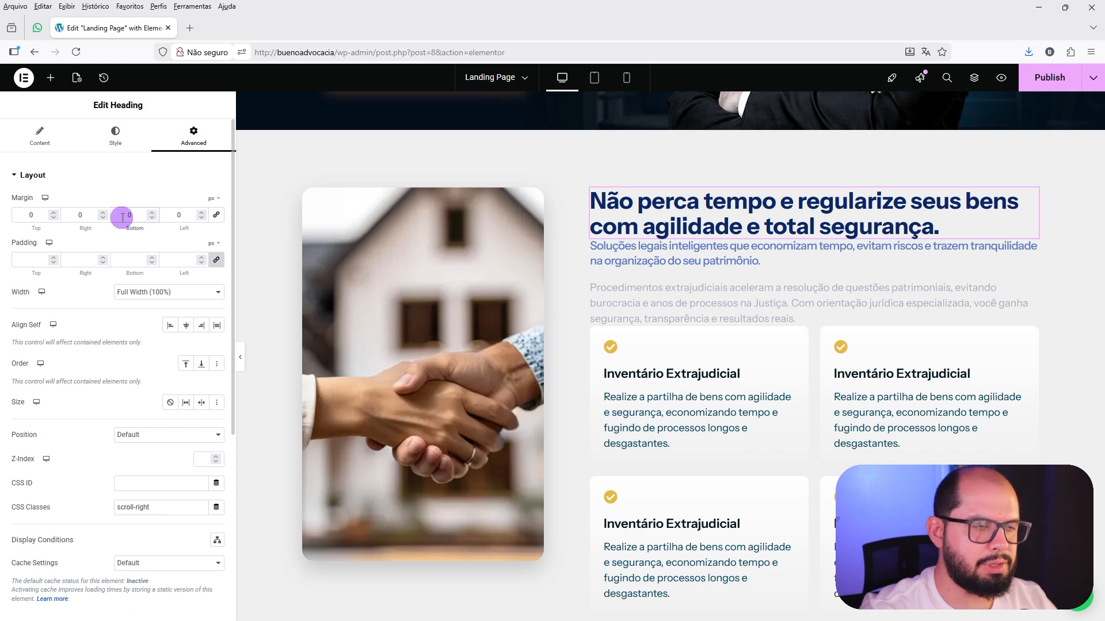
type("20")
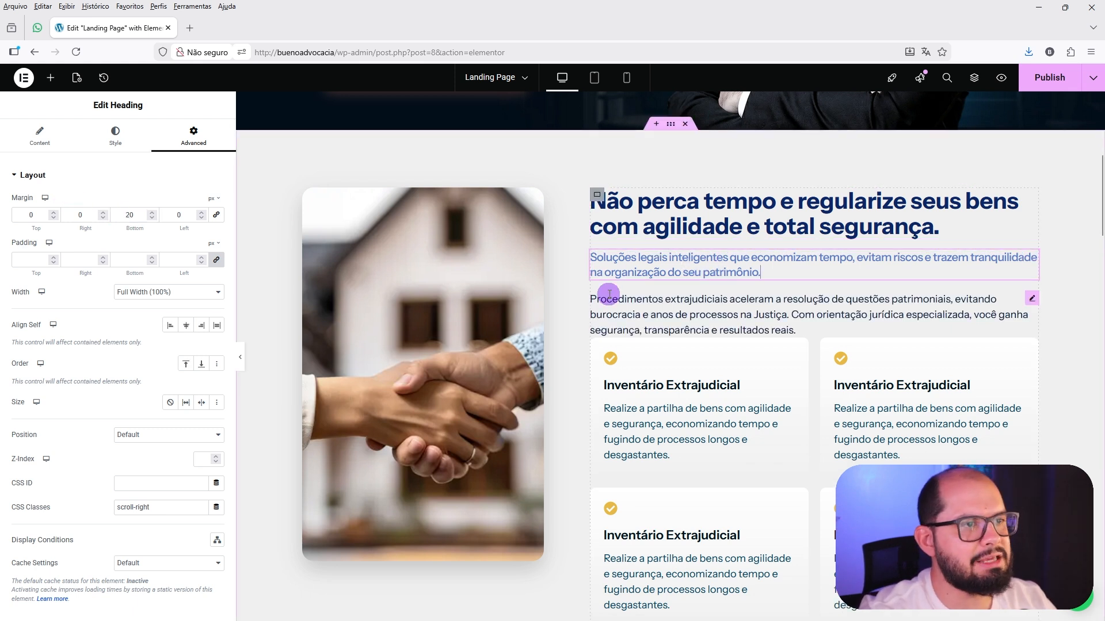
Set the bottom margin of the "Procedimentos extrajudiciais" paragraph to 40 px, leaving its other margins at 0.
left_click(626, 304)
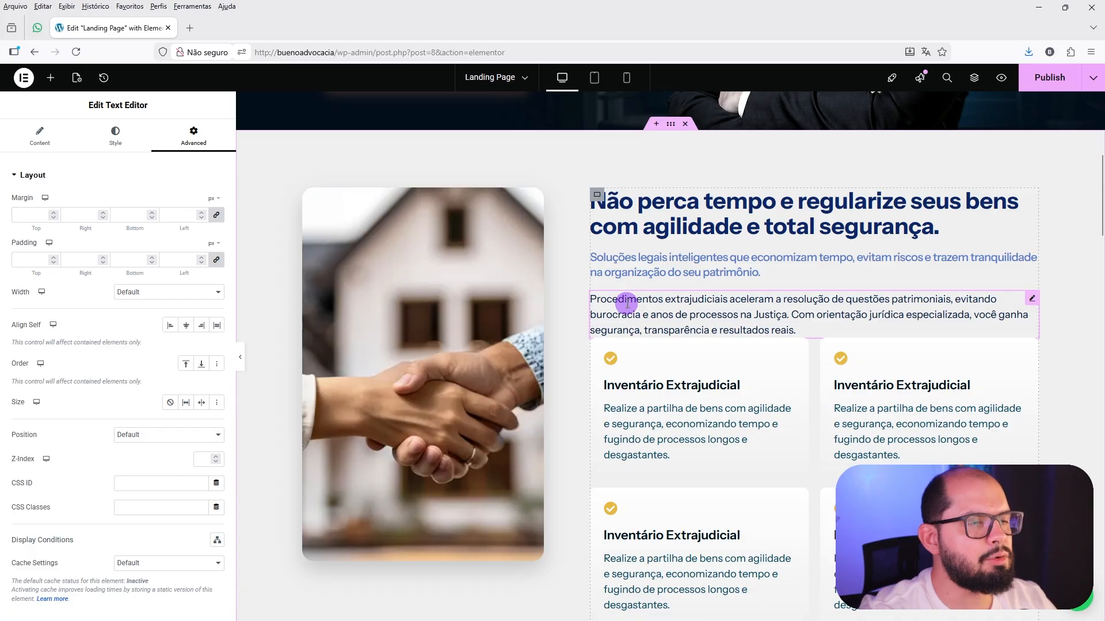
left_click(218, 215)
left_click(117, 215)
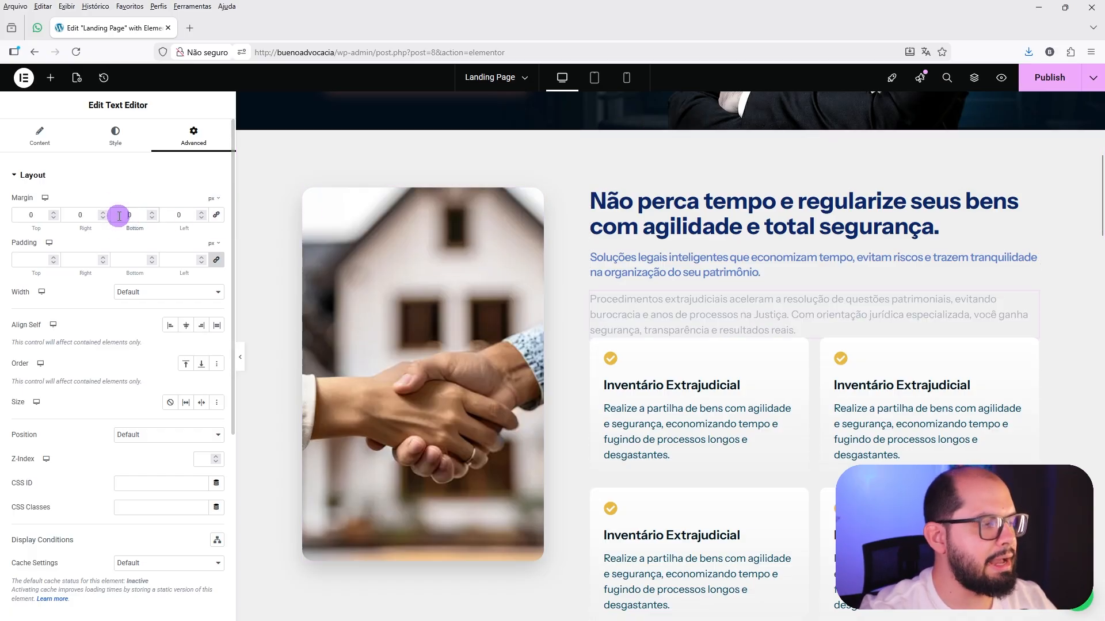
type("40")
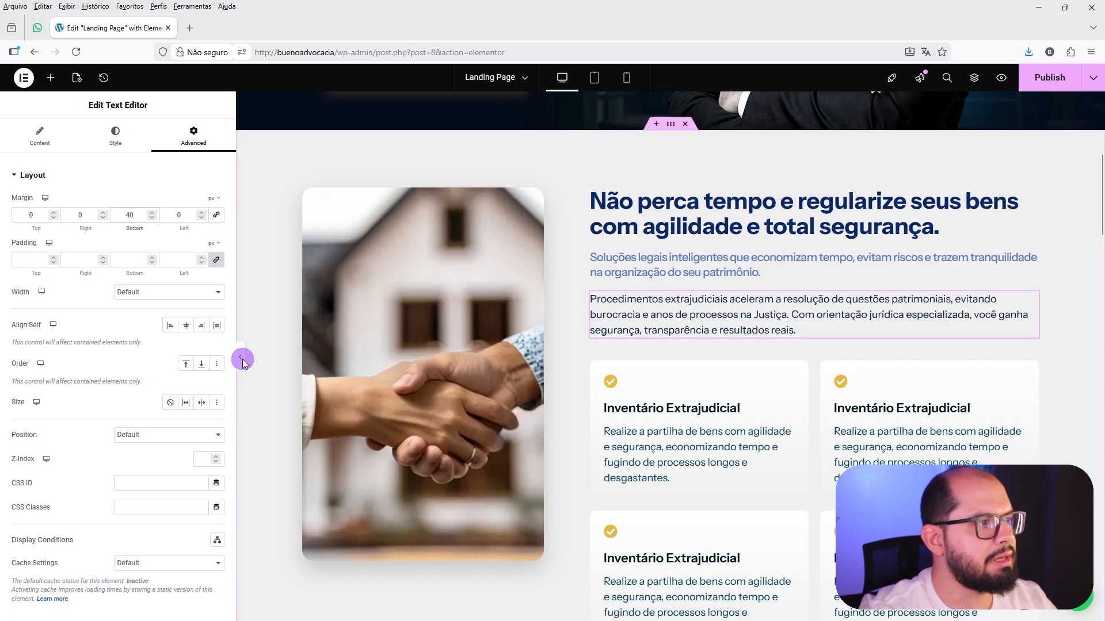
Hide the editor panel and review the spacing between the section's texts and cards.
left_click(241, 359)
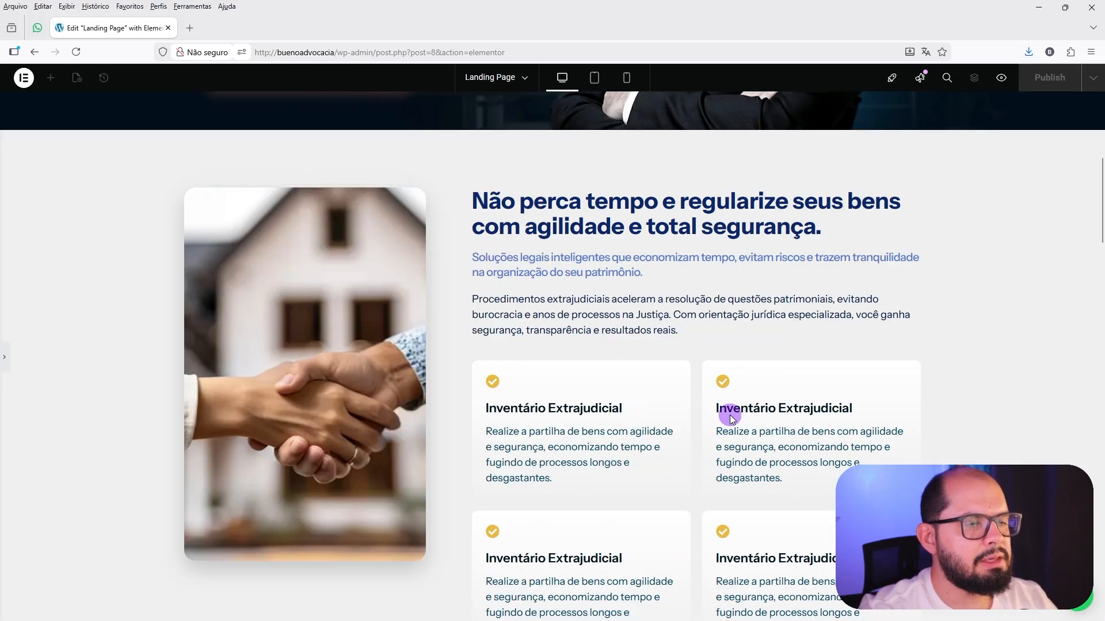
scroll(586, 294, "down", 2)
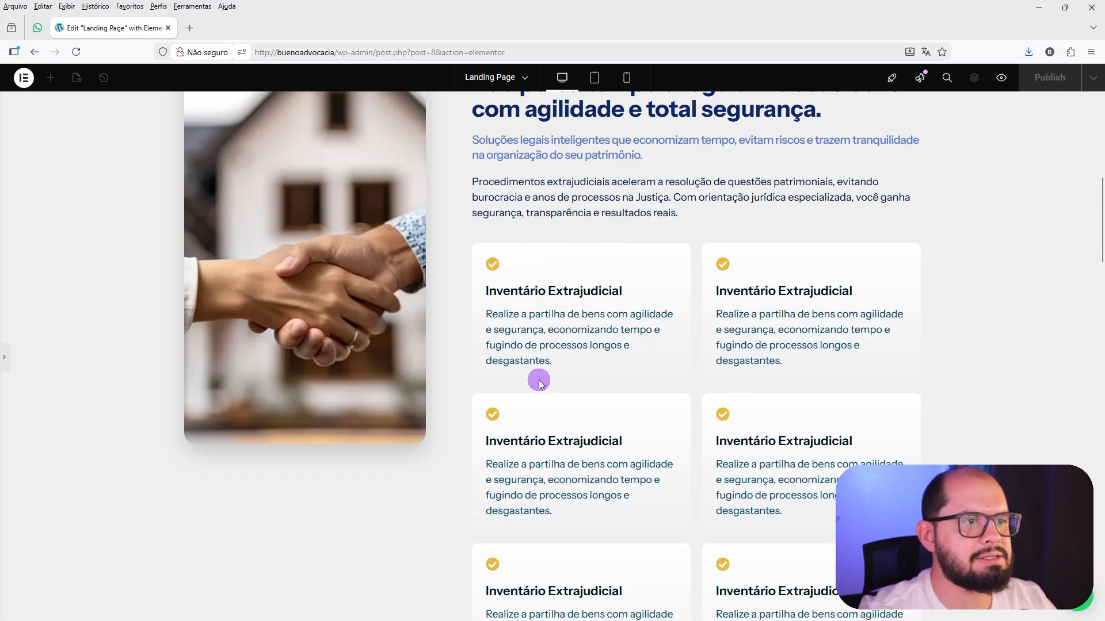
scroll(605, 447, "up", 1)
scroll(605, 446, "up", 3)
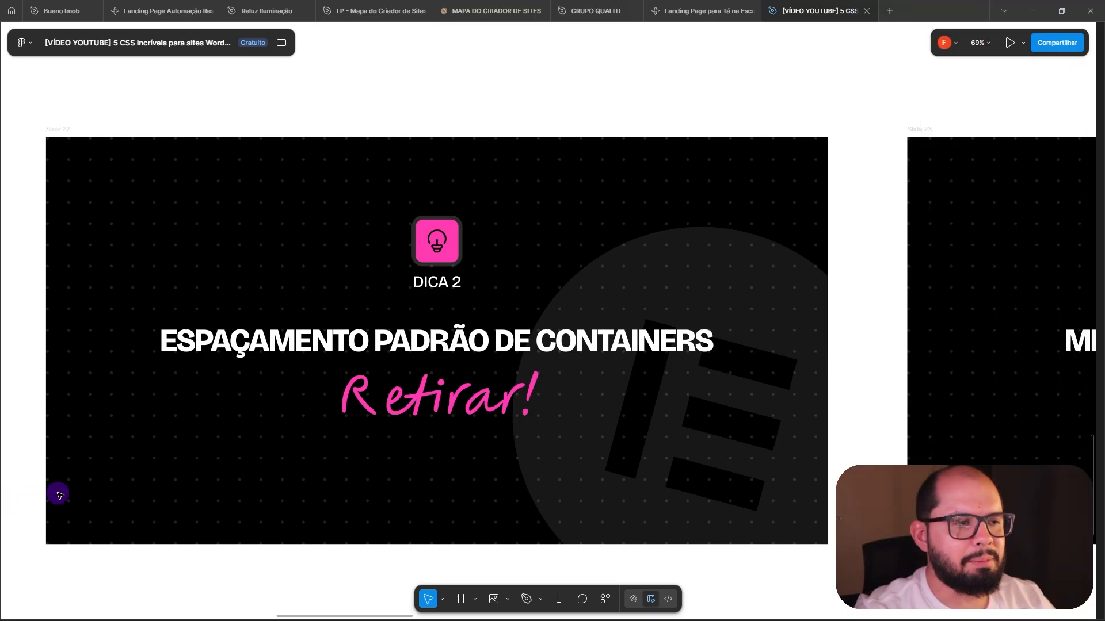
Bring the DICA 3 slide about replacing the mobile WordPress menu into view on the Figma canvas.
left_click_drag(851, 219, 81, 225)
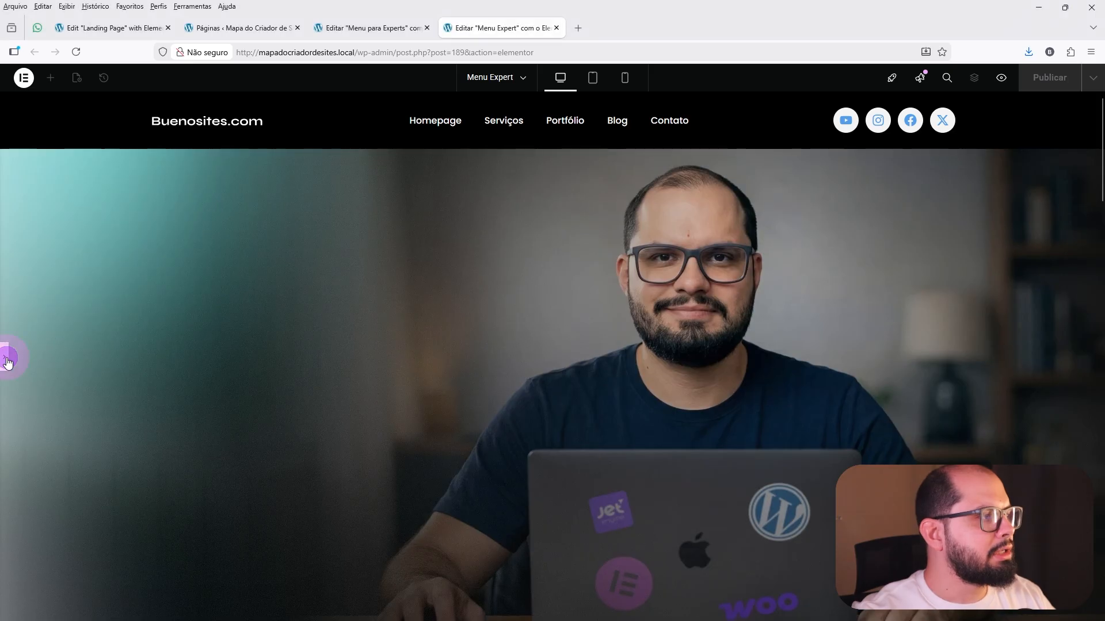
Preview the Menu Expert page in tablet mode with the editor panel hidden, opening and closing its off-canvas menu.
left_click(7, 360)
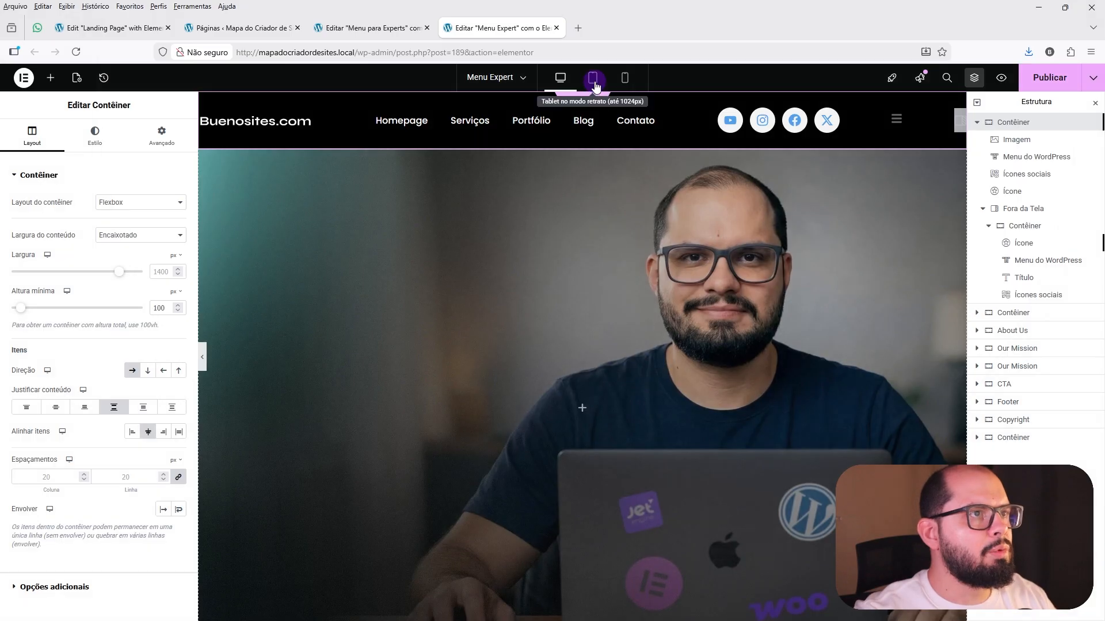
left_click(595, 84)
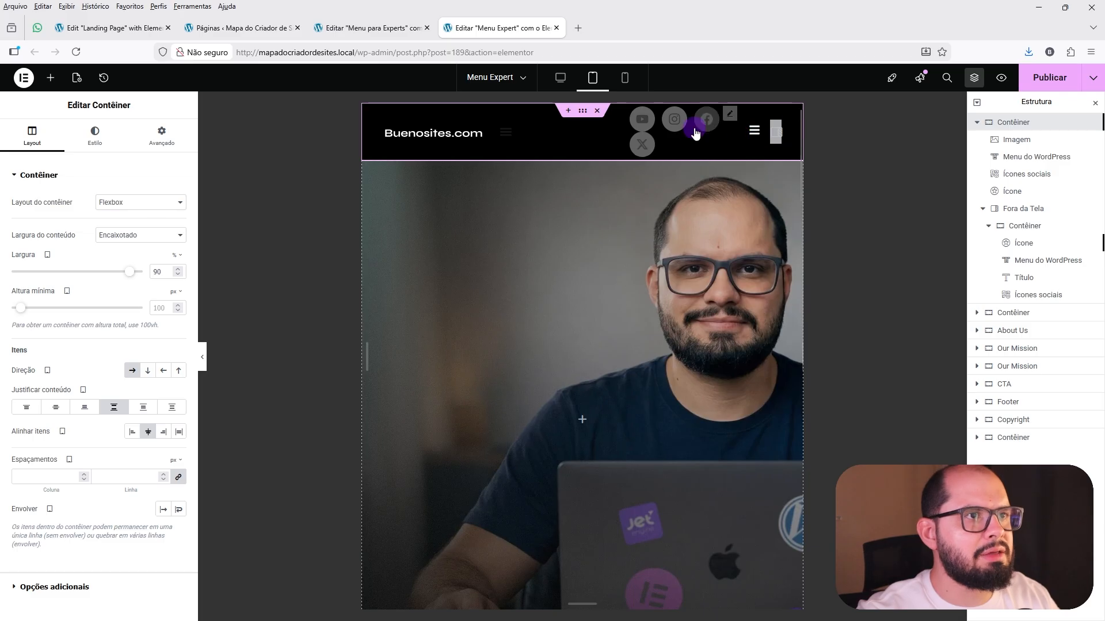
left_click(203, 357)
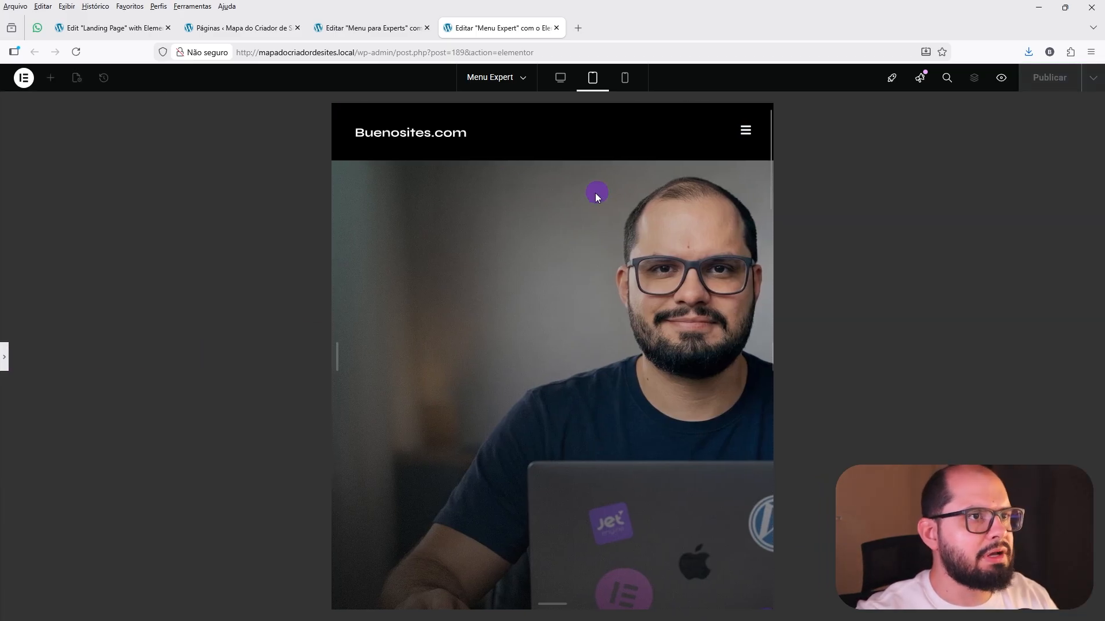
left_click(746, 132)
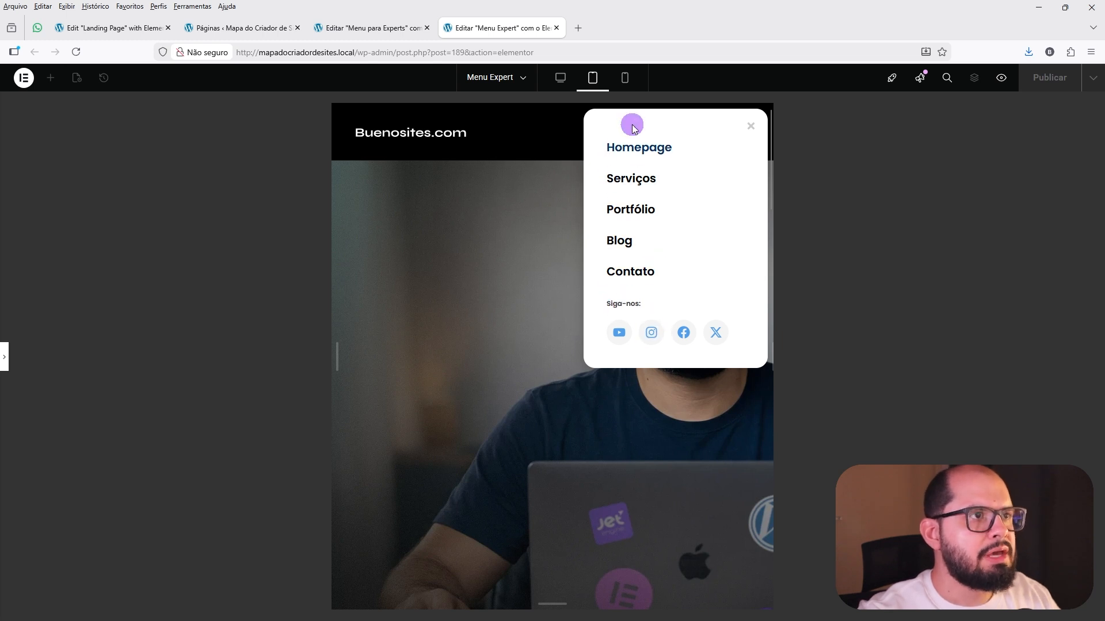
left_click(753, 129)
Preview the Menu Expert page in mobile mode, opening and closing its off-canvas menu.
left_click(627, 80)
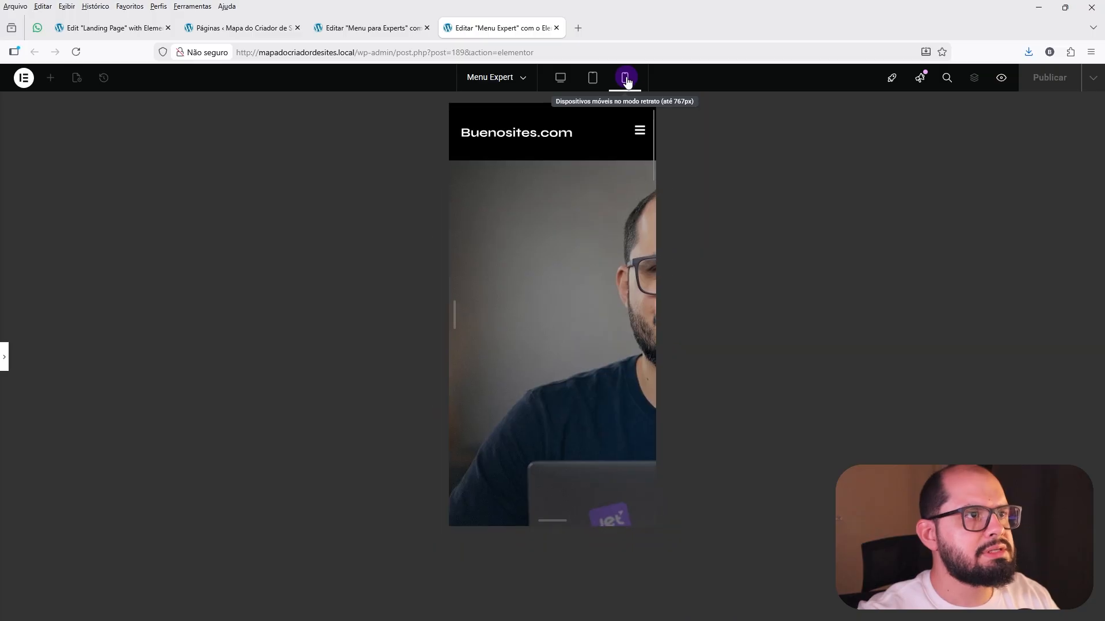
left_click(639, 133)
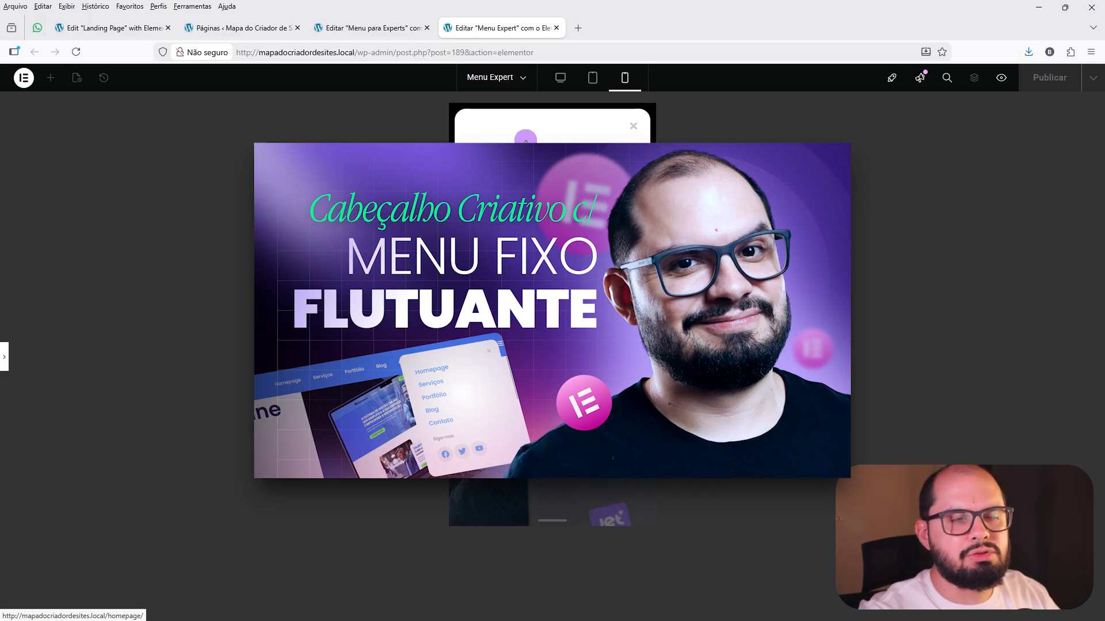
left_click(633, 129)
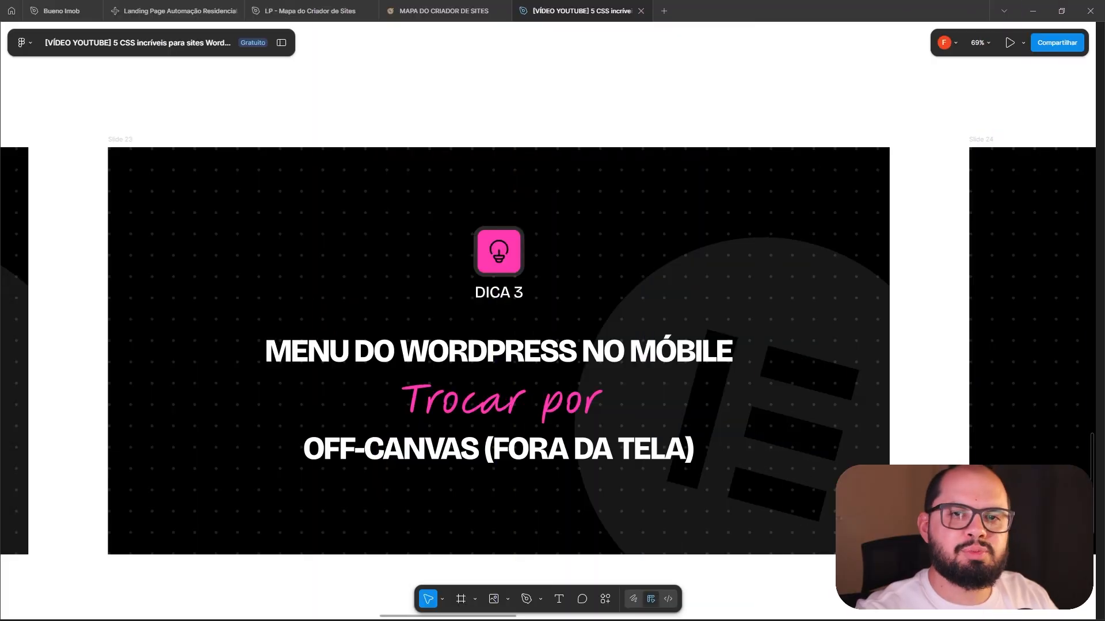
Bring the slide that follows DICA 3 into view on the Figma canvas.
left_click(905, 277)
left_click(918, 275)
left_click_drag(915, 275, 64, 259)
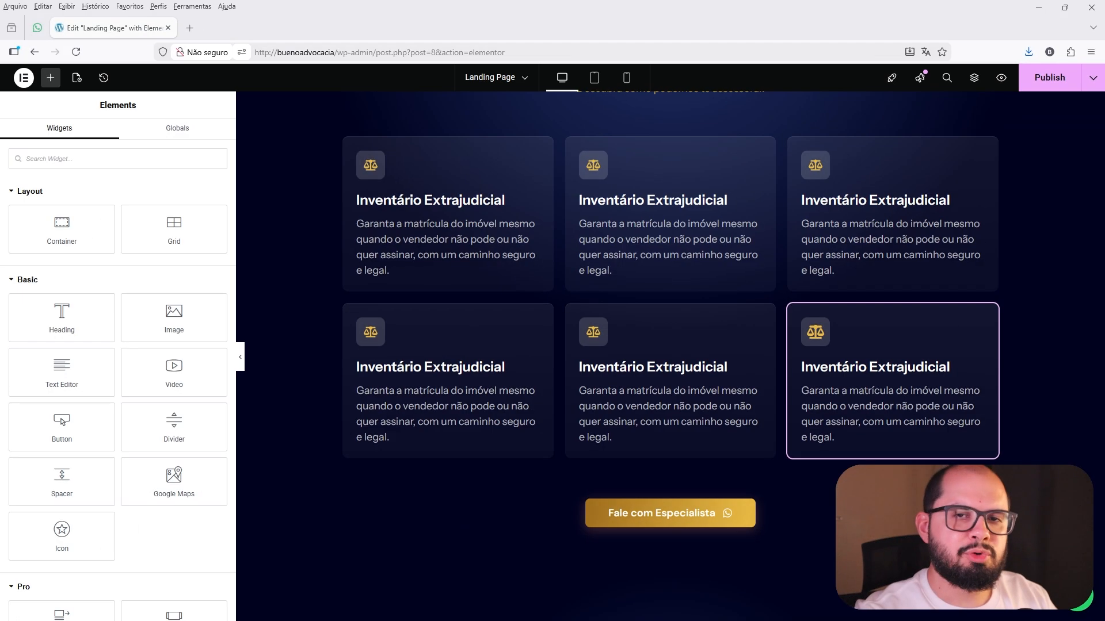
Examine the layout settings of the "Nossas Áreas de Atuação" card container and the advanced settings of its first icon box.
scroll(647, 276, "up", 2)
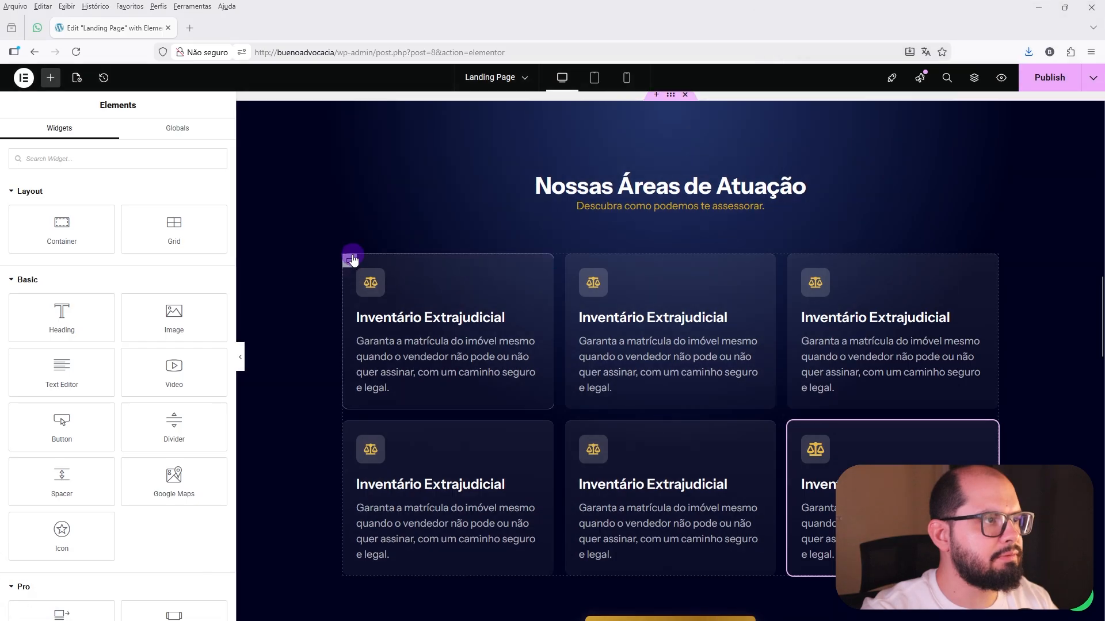
left_click(349, 259)
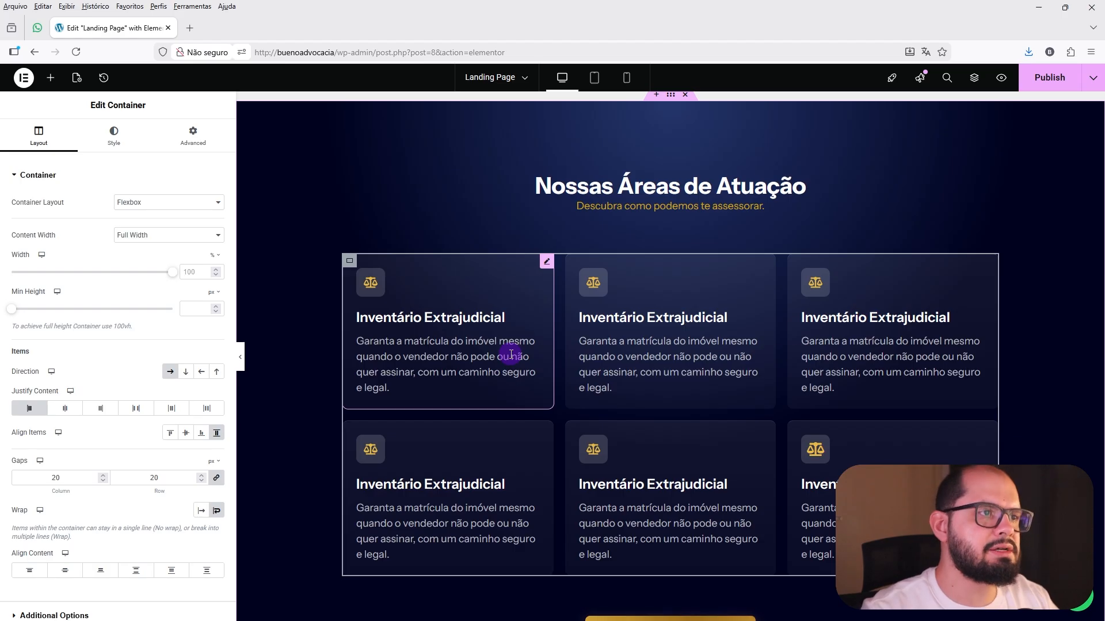
left_click(546, 262)
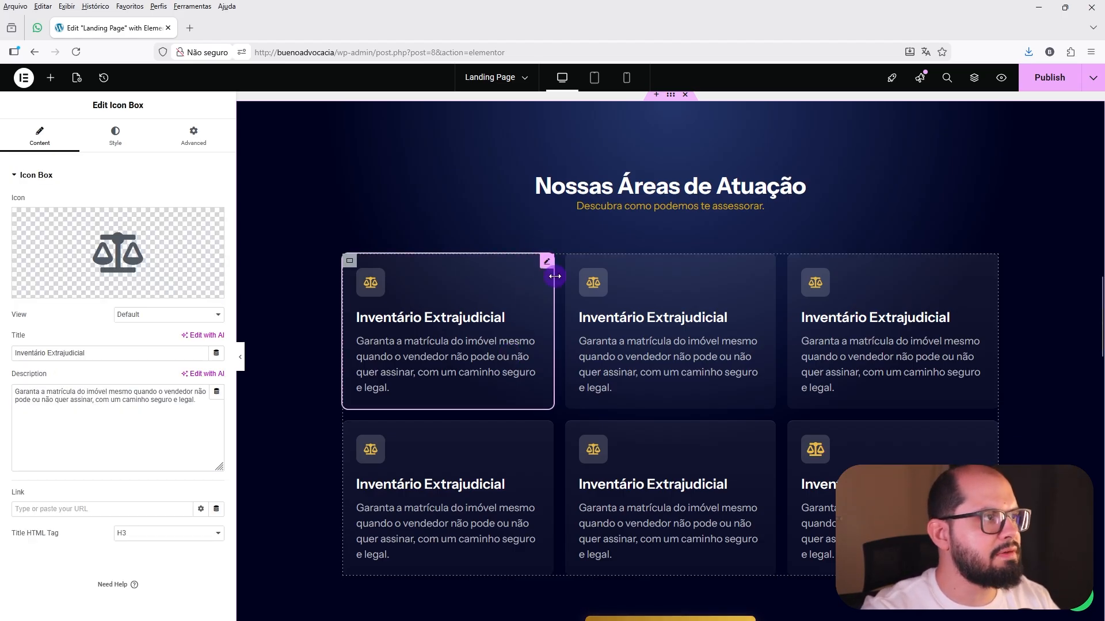
left_click(193, 136)
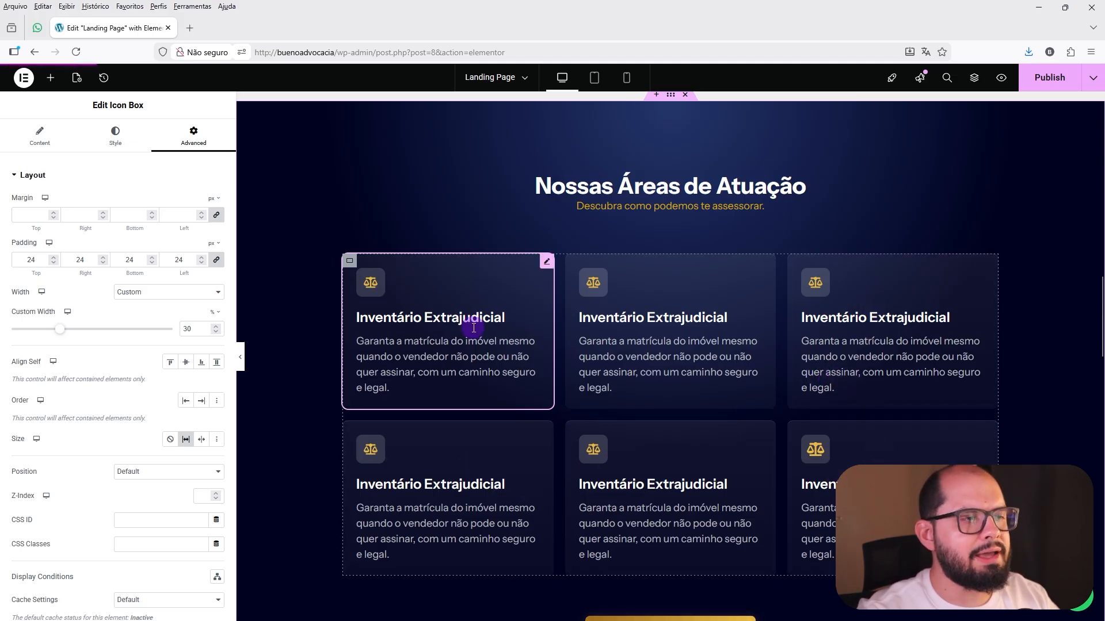
Set the first icon box's custom width to 47% for the tablet view.
left_click(595, 77)
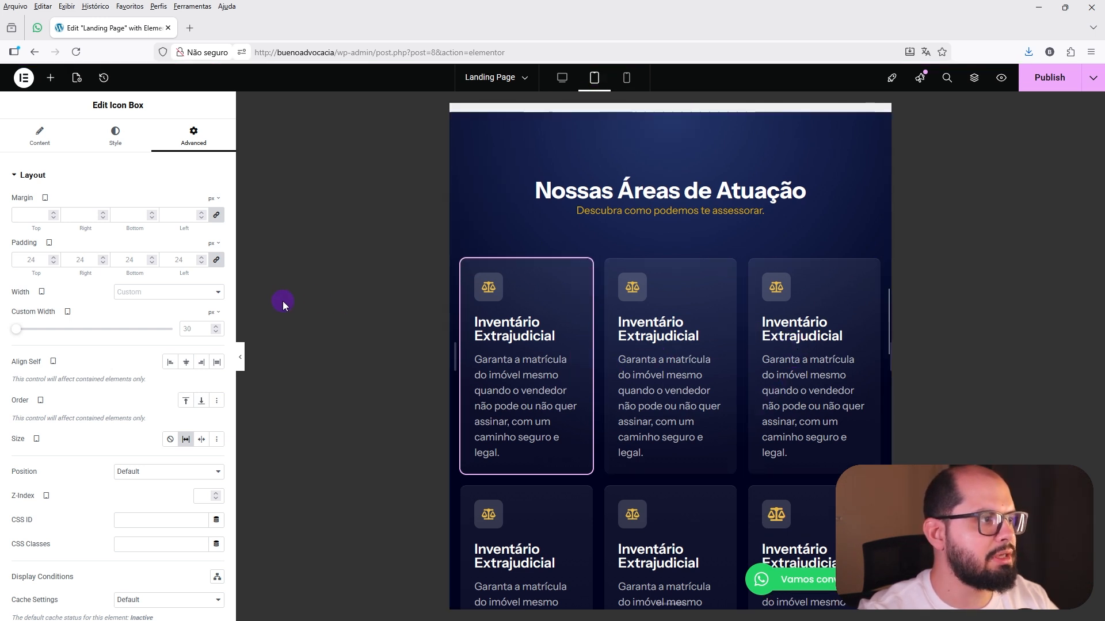
left_click(214, 313)
left_click(212, 333)
left_click(190, 329)
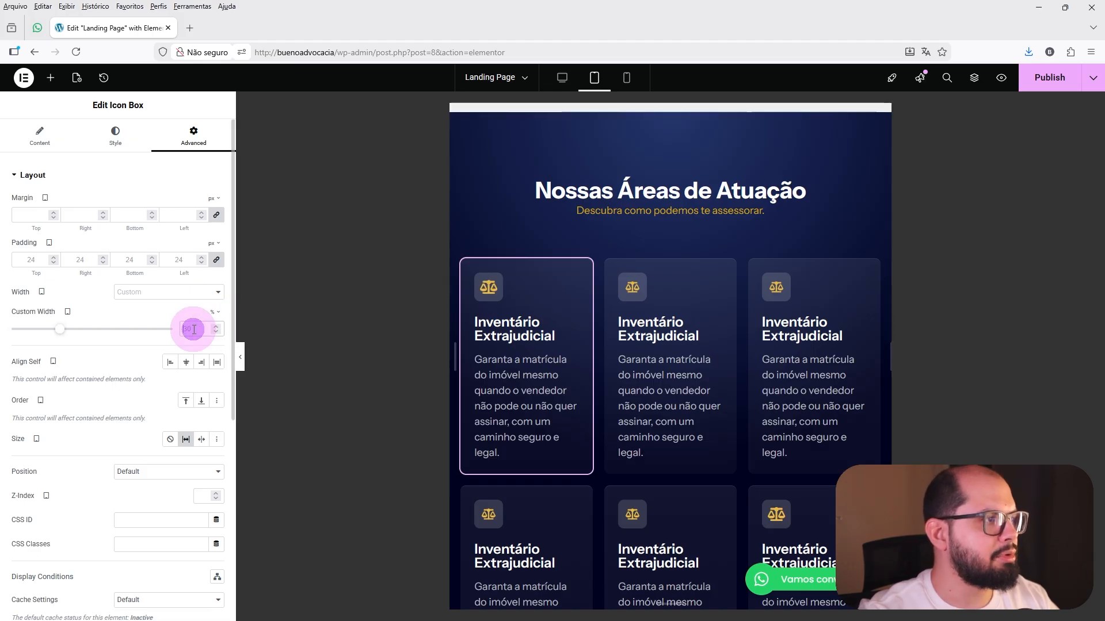
type("47")
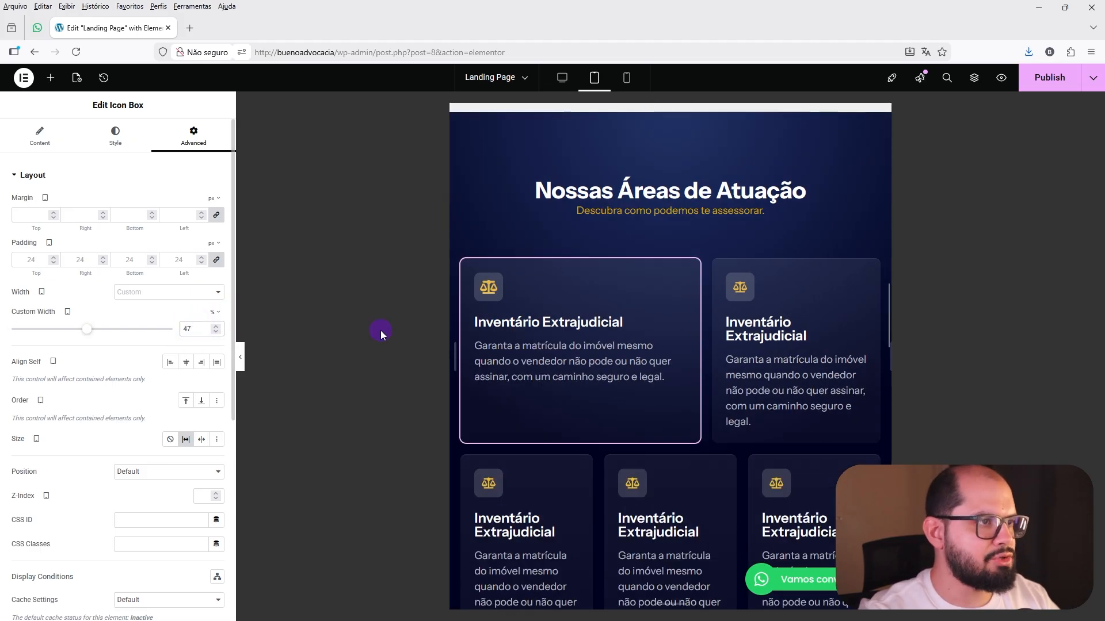
Copy the first icon box and paste its style onto the second, third and fourth icon boxes.
right_click(622, 294)
right_click(802, 303)
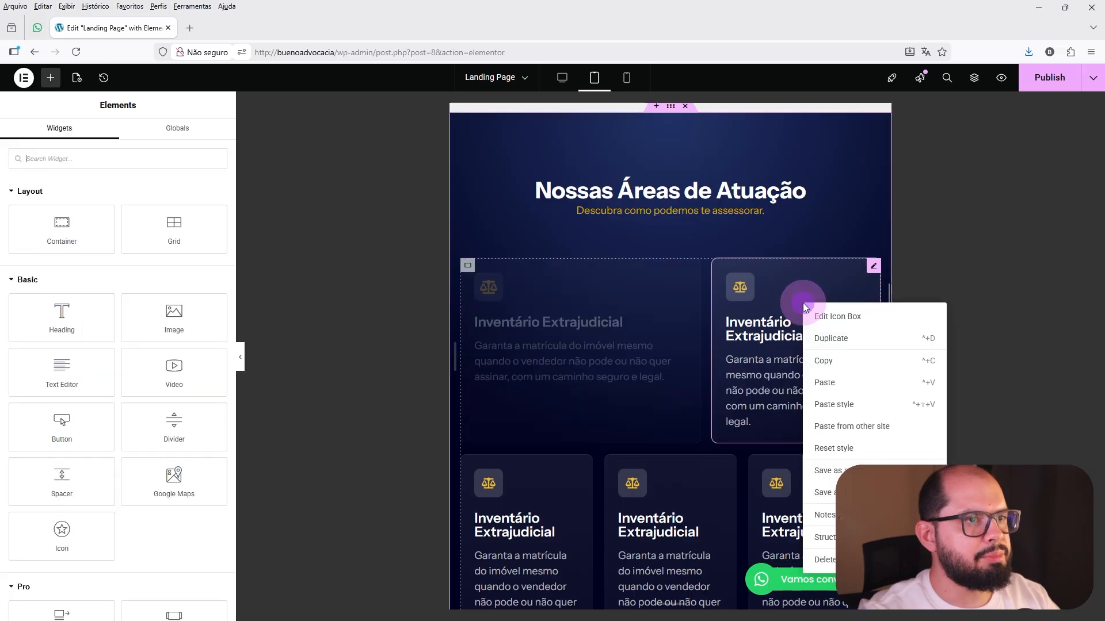
left_click(835, 405)
scroll(561, 375, "down", 2)
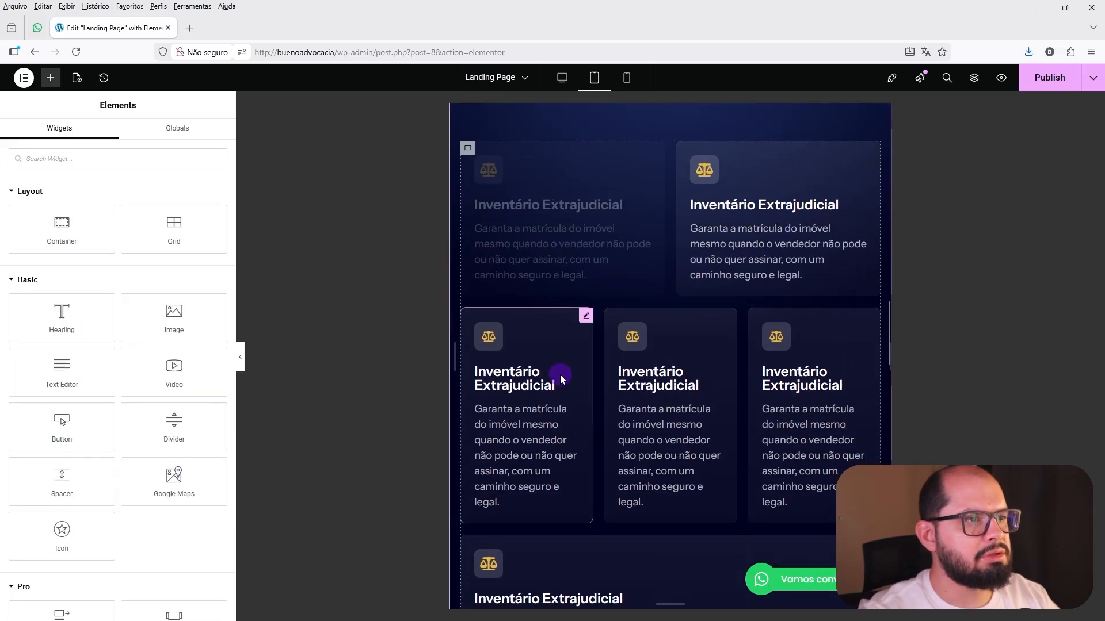
right_click(561, 375)
left_click(593, 448)
right_click(748, 338)
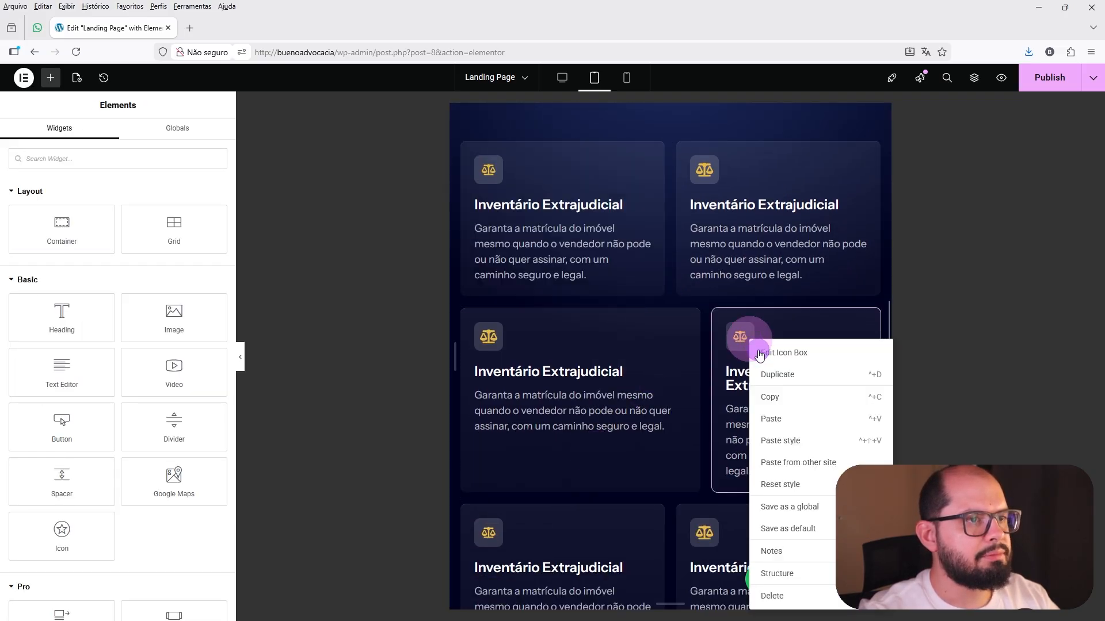
left_click(781, 440)
Paste the copied style onto the last two icon boxes in the section.
scroll(650, 406, "down", 2)
right_click(610, 354)
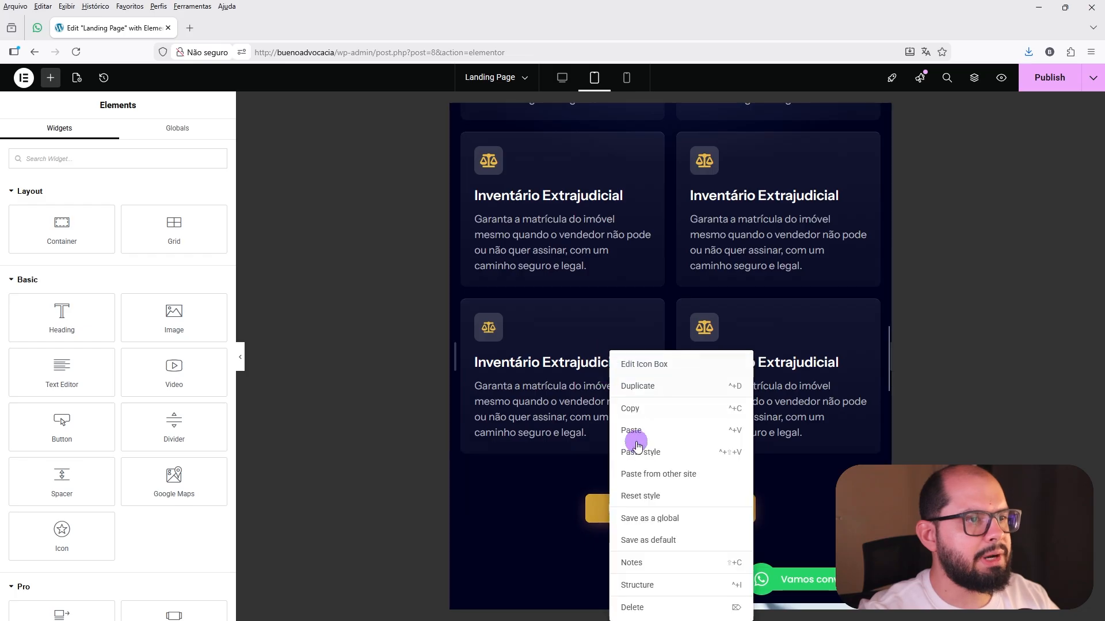
left_click(638, 446)
right_click(752, 349)
left_click(777, 450)
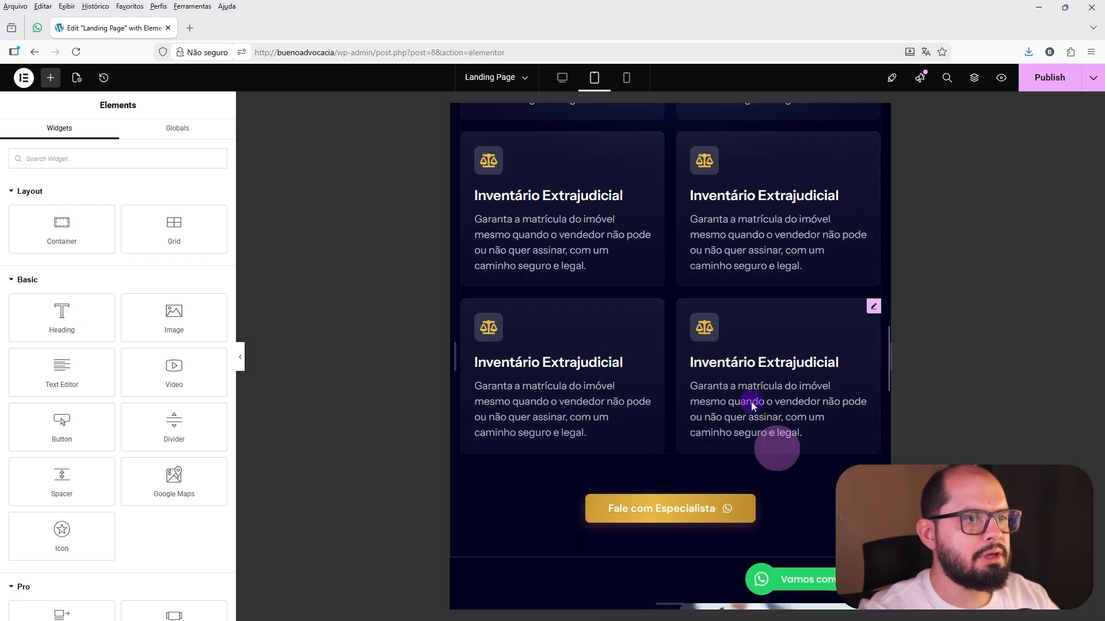
Review the tablet card layout and switch the preview back to desktop mode.
scroll(702, 361, "up", 2)
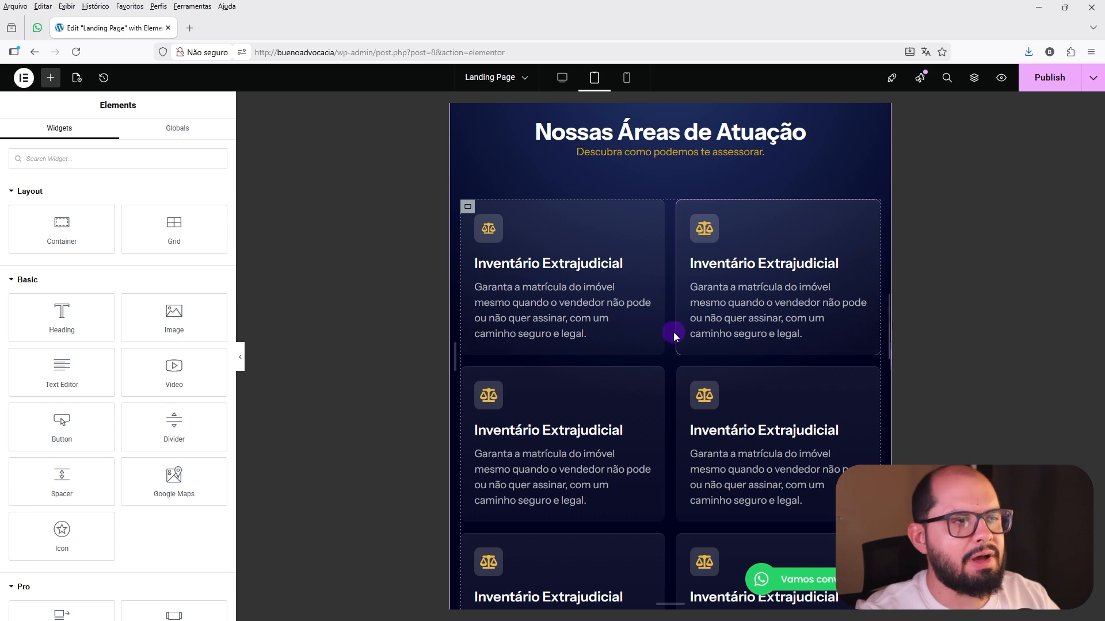
left_click(562, 80)
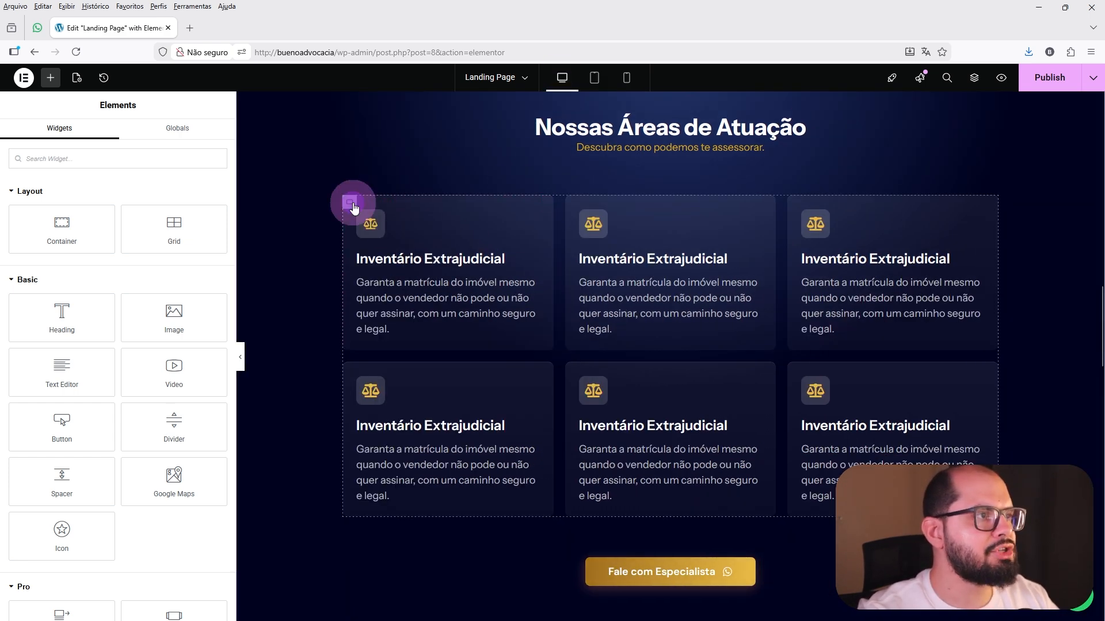
Duplicate the container that holds the six icon boxes in the Nossas Áreas de Atuação section.
left_click(351, 203)
right_click(352, 205)
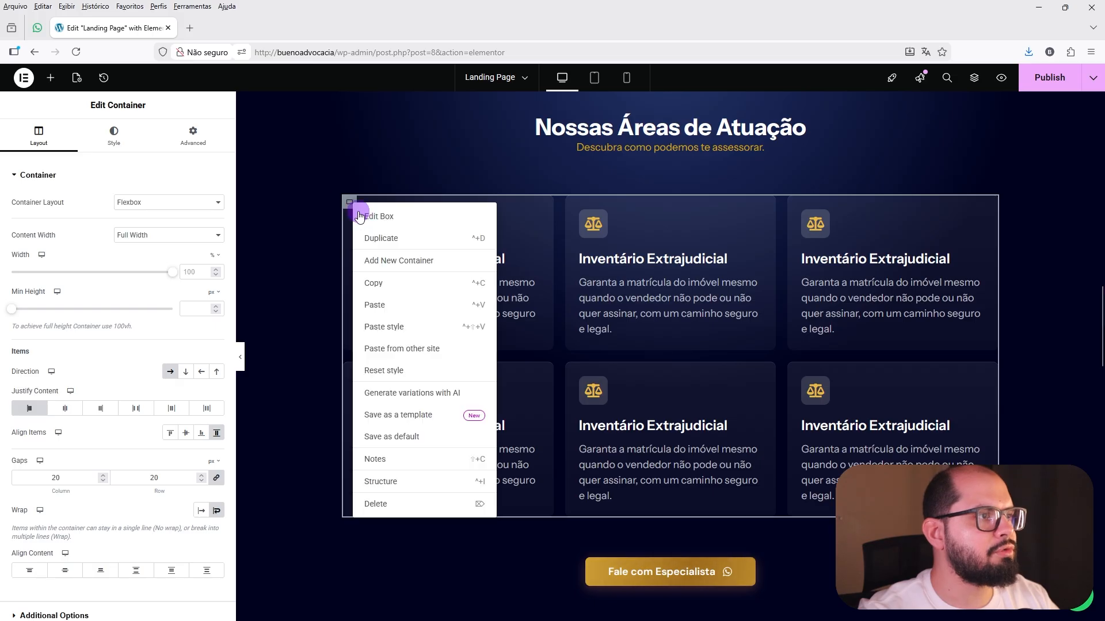
left_click(407, 239)
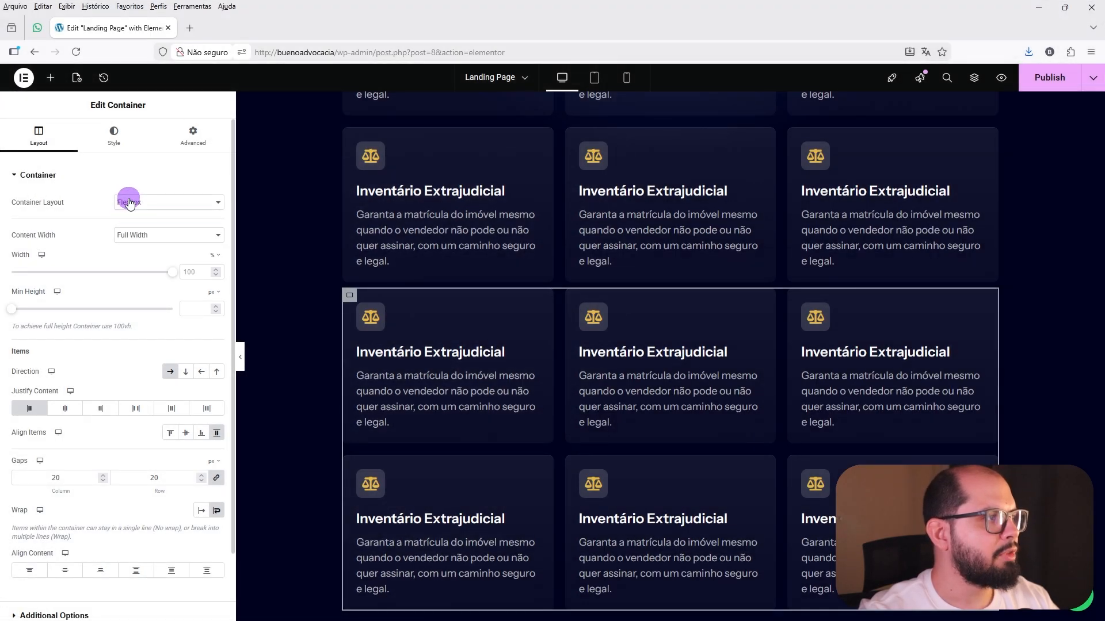
Switch the duplicated container's layout to Grid and compare it with the original Flexbox card section.
left_click(129, 202)
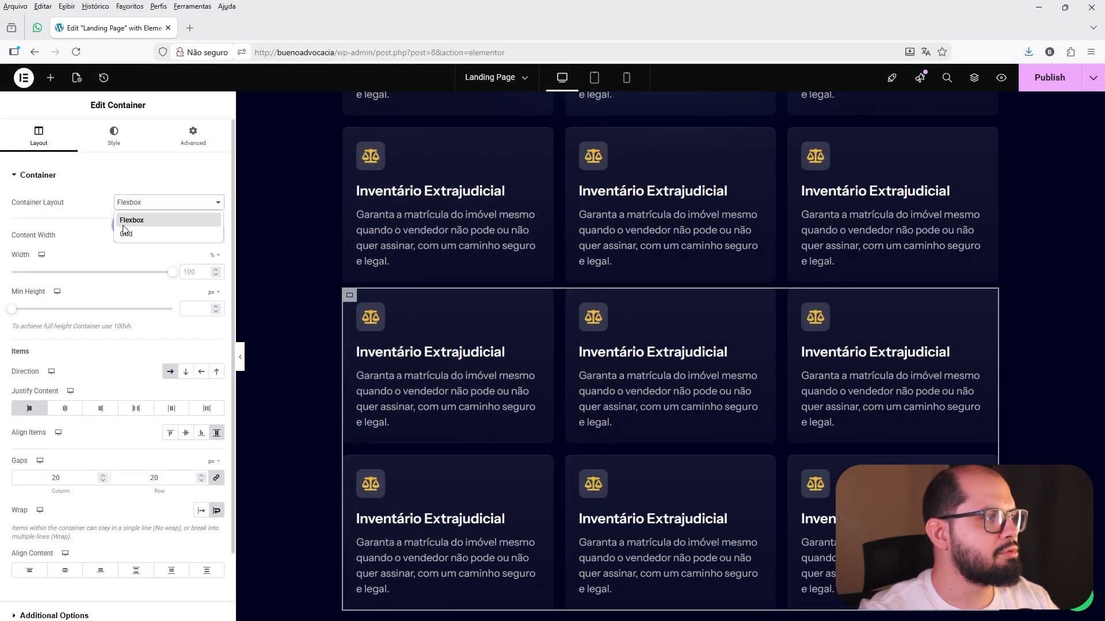
left_click(124, 235)
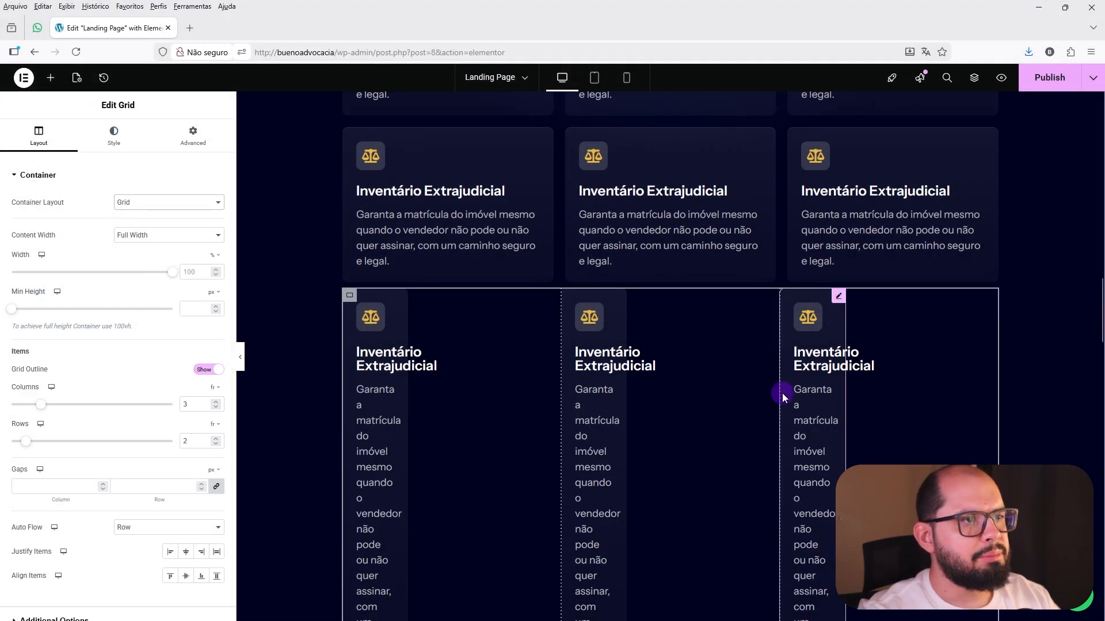
scroll(782, 392, "down", 2)
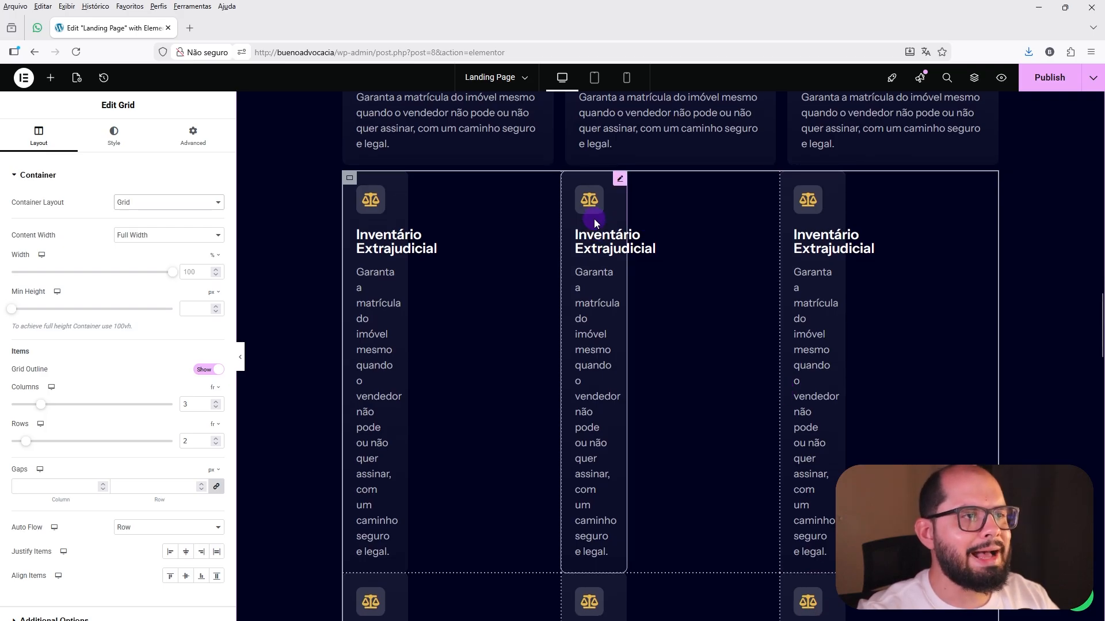
scroll(600, 298, "up", 4)
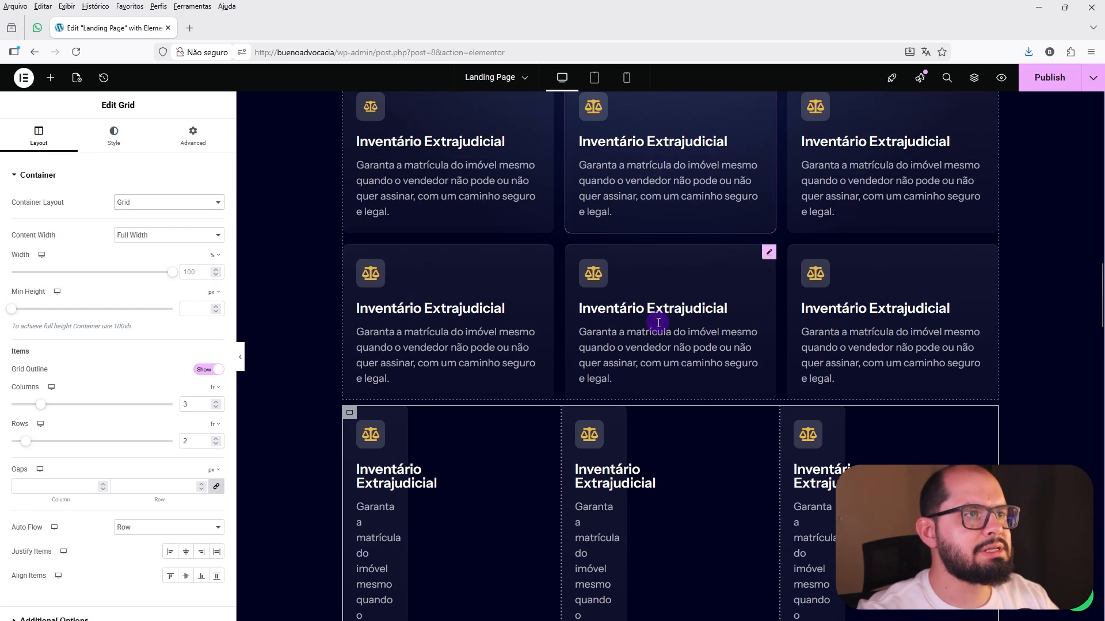
Set the width of the first icon box in the grid container to Default.
scroll(656, 325, "down", 5)
left_click(402, 121)
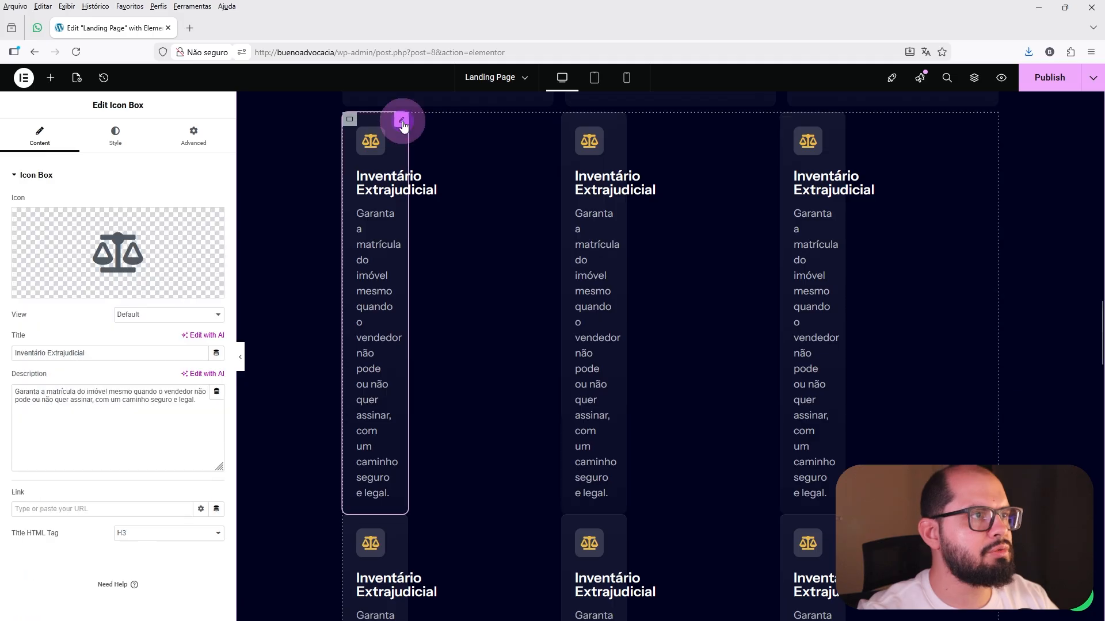
left_click(193, 131)
left_click(173, 260)
left_click(155, 291)
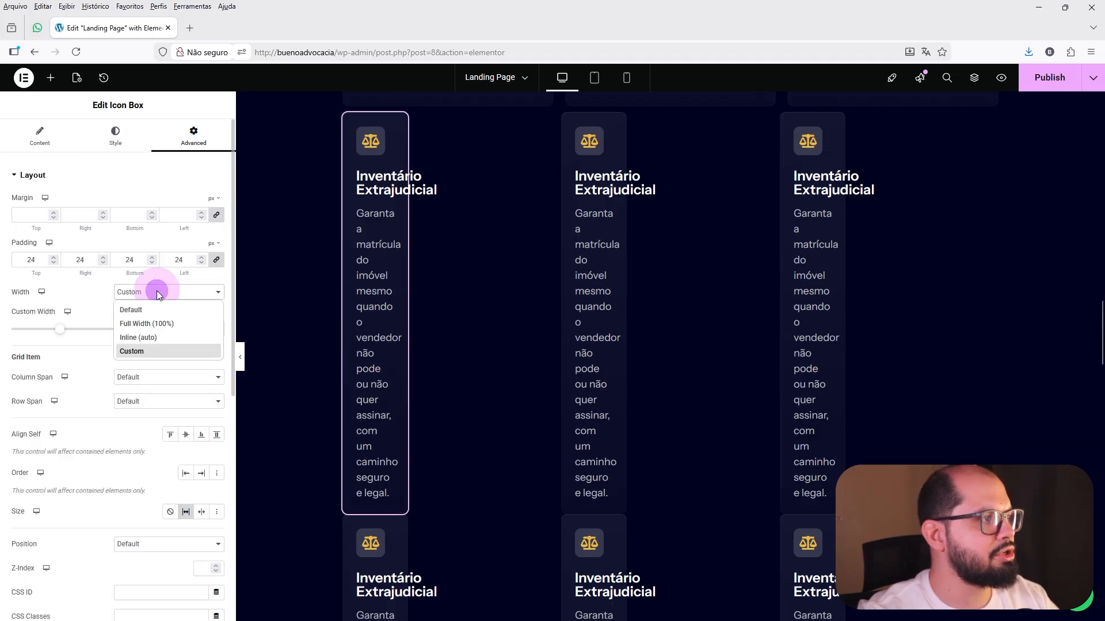
left_click(147, 311)
left_click(151, 401)
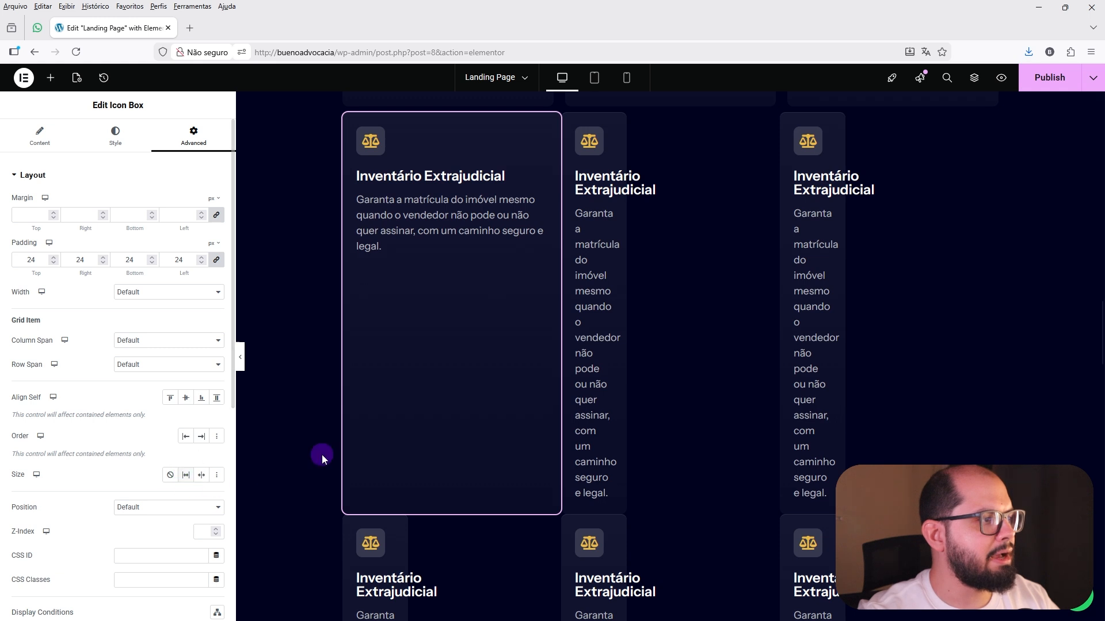
Copy the grid's first icon box and paste its style onto the other two icon boxes in the first row.
right_click(464, 147)
left_click(481, 204)
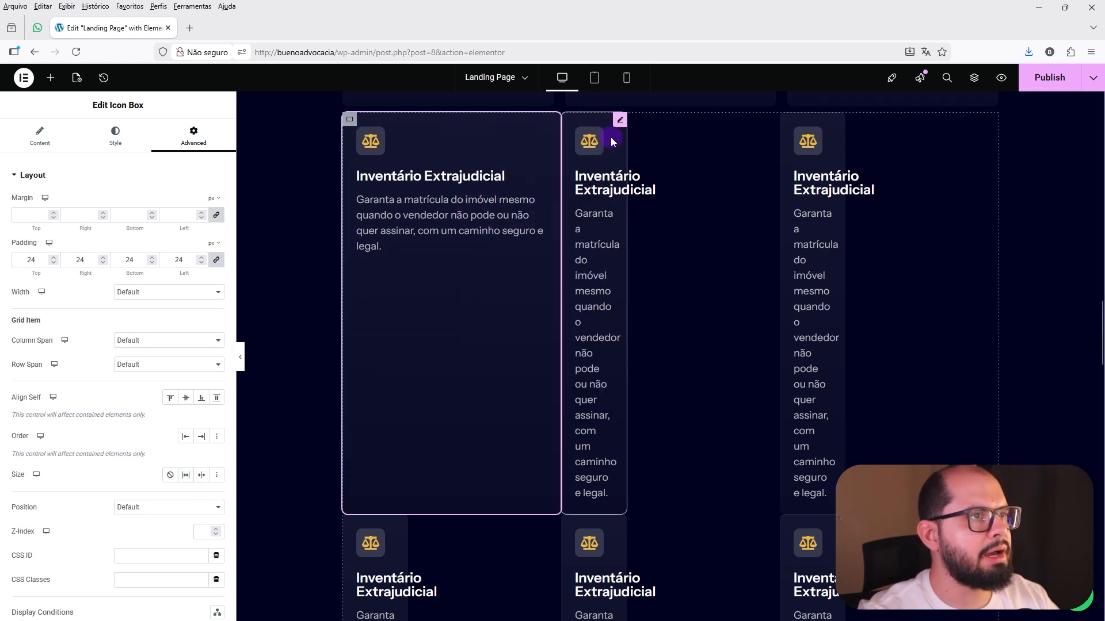
right_click(610, 137)
left_click(631, 237)
right_click(824, 161)
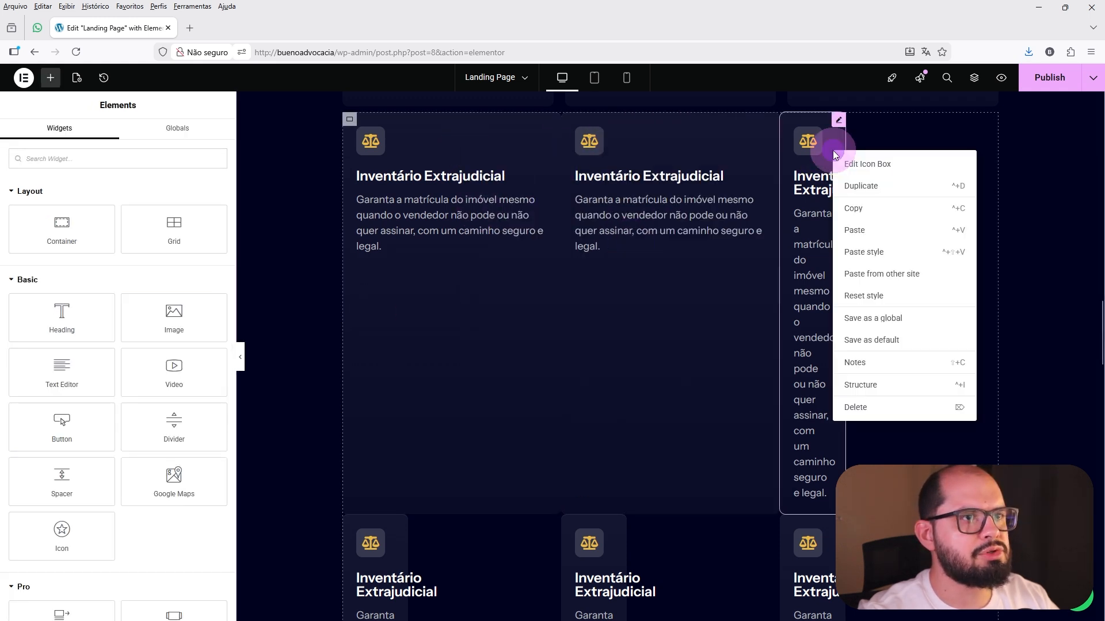
left_click(872, 251)
Paste the copied style onto the three icon boxes in the grid's second row.
scroll(799, 280, "down", 2)
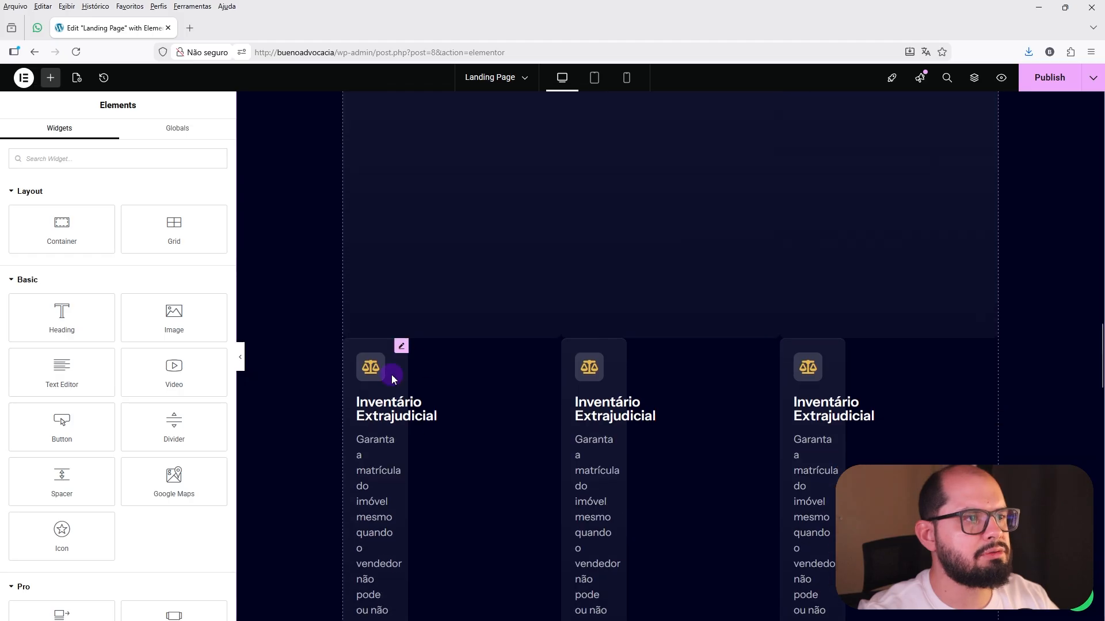
right_click(384, 374)
left_click(406, 451)
right_click(604, 356)
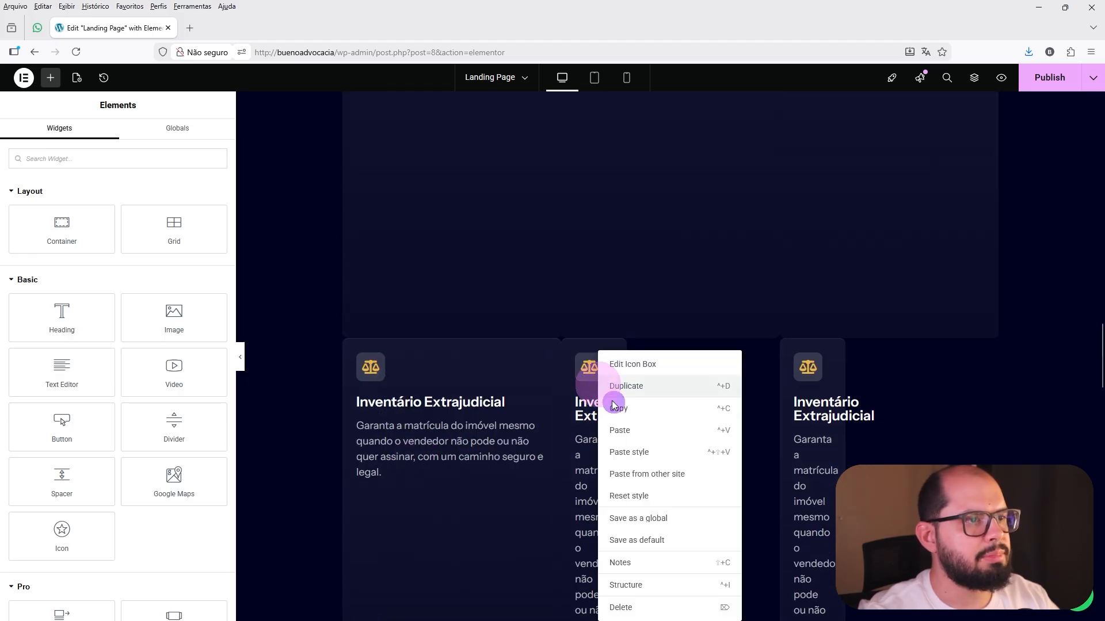
left_click(629, 457)
right_click(835, 352)
left_click(862, 432)
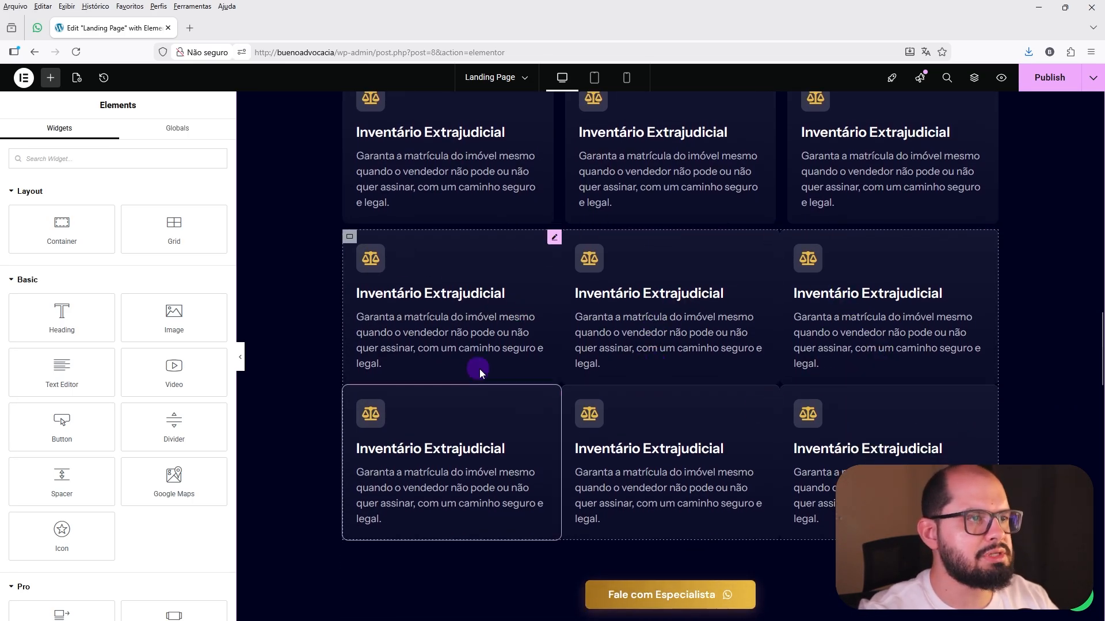
Set the grid container's column and row gaps to 20 px.
left_click(350, 238)
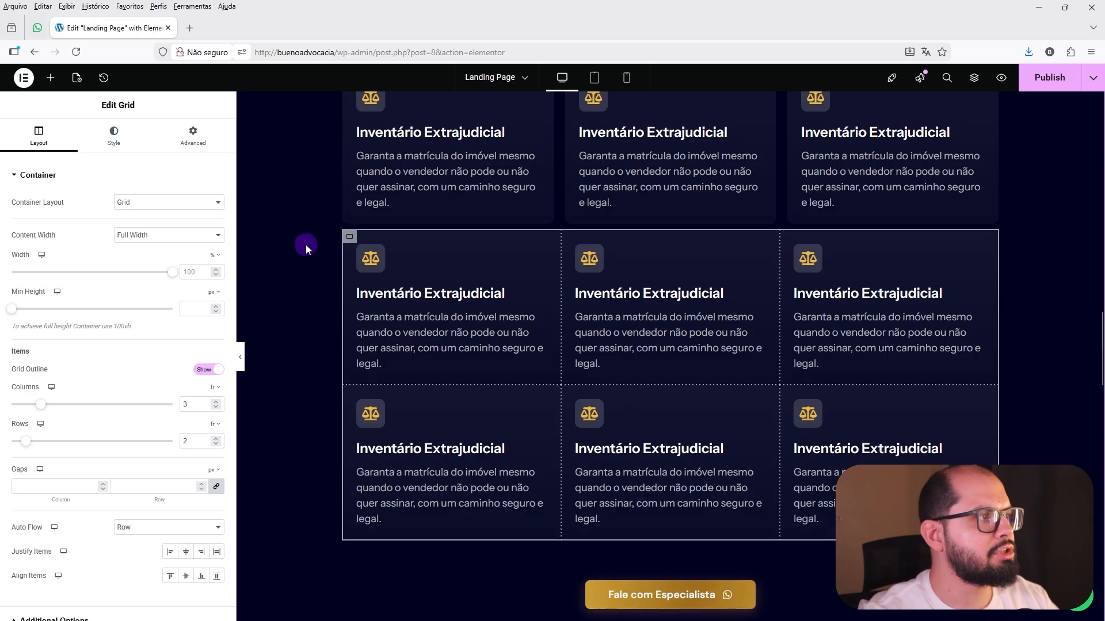
scroll(172, 230, "down", 1)
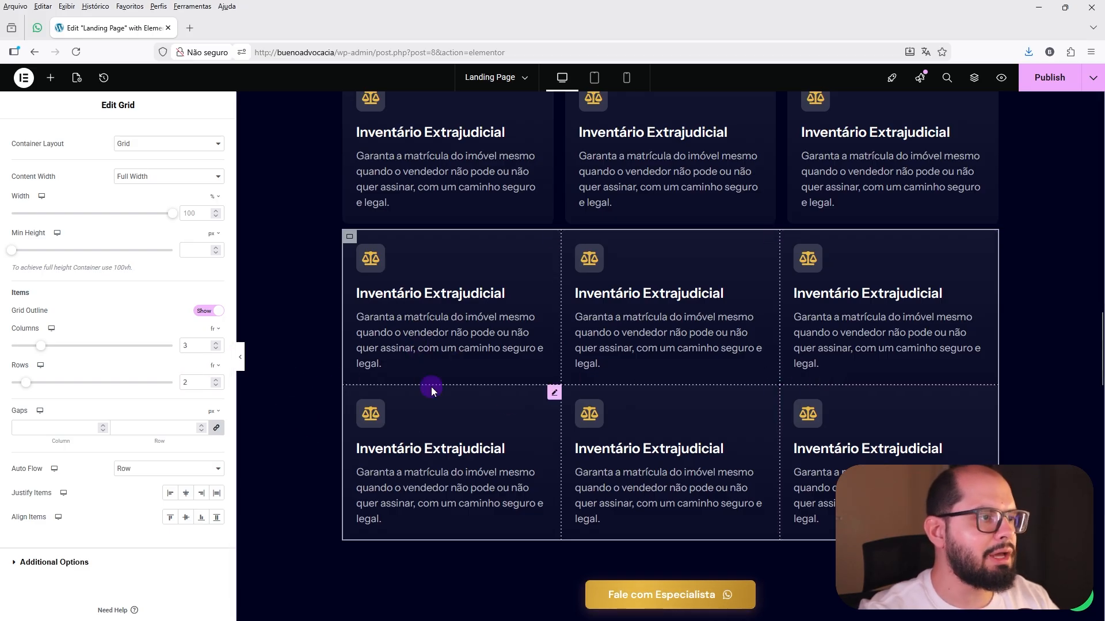
left_click(52, 427)
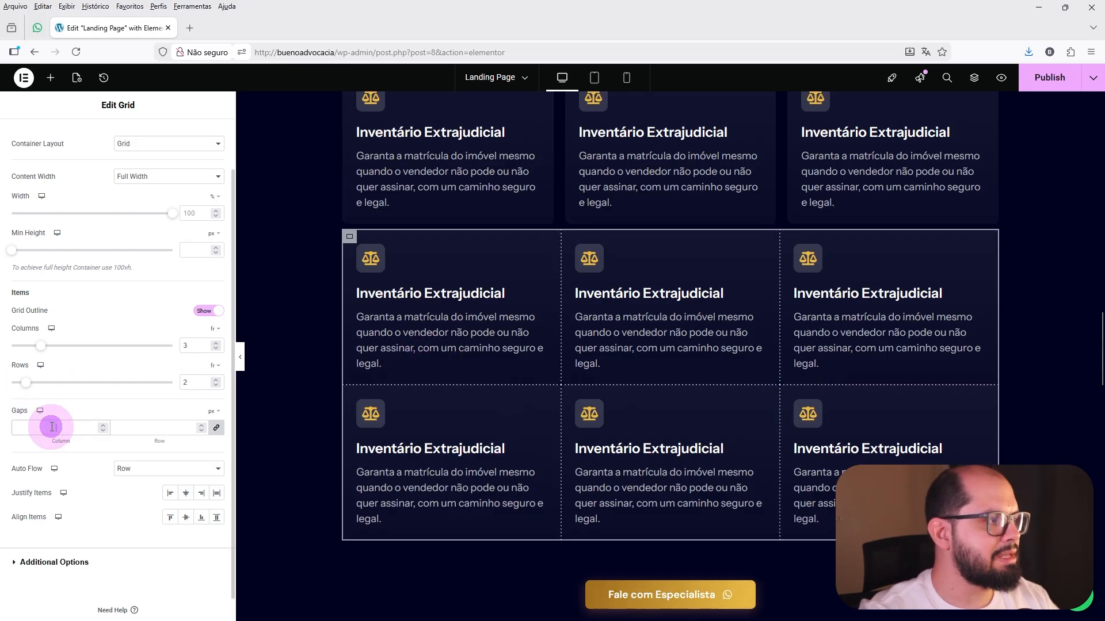
type("20")
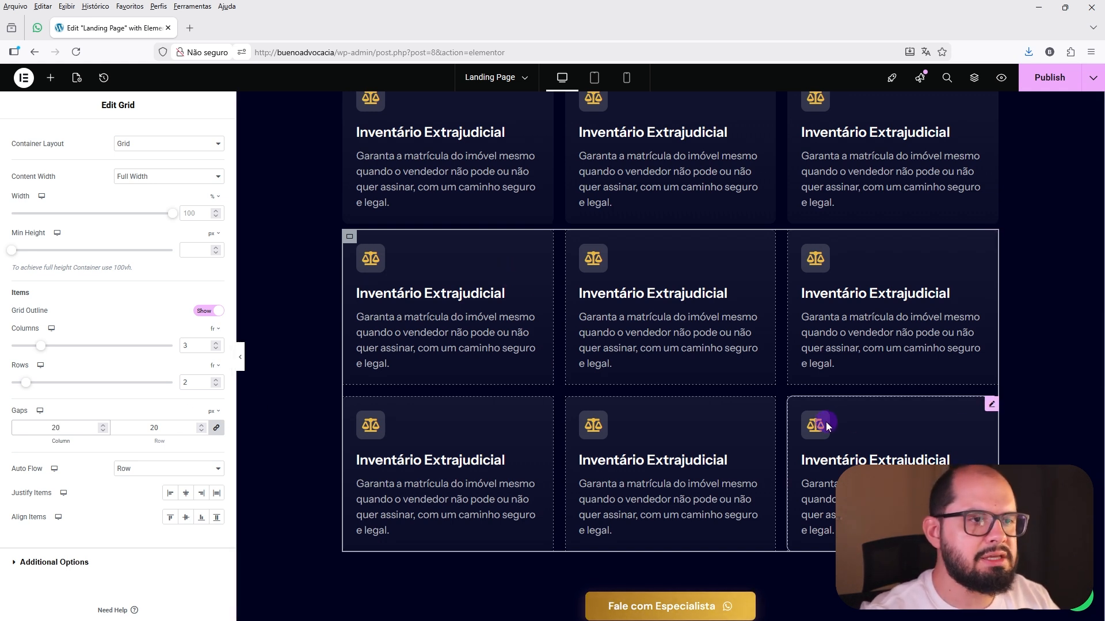
Set the grid container to 2 columns and 3 rows for the tablet view.
left_click(595, 78)
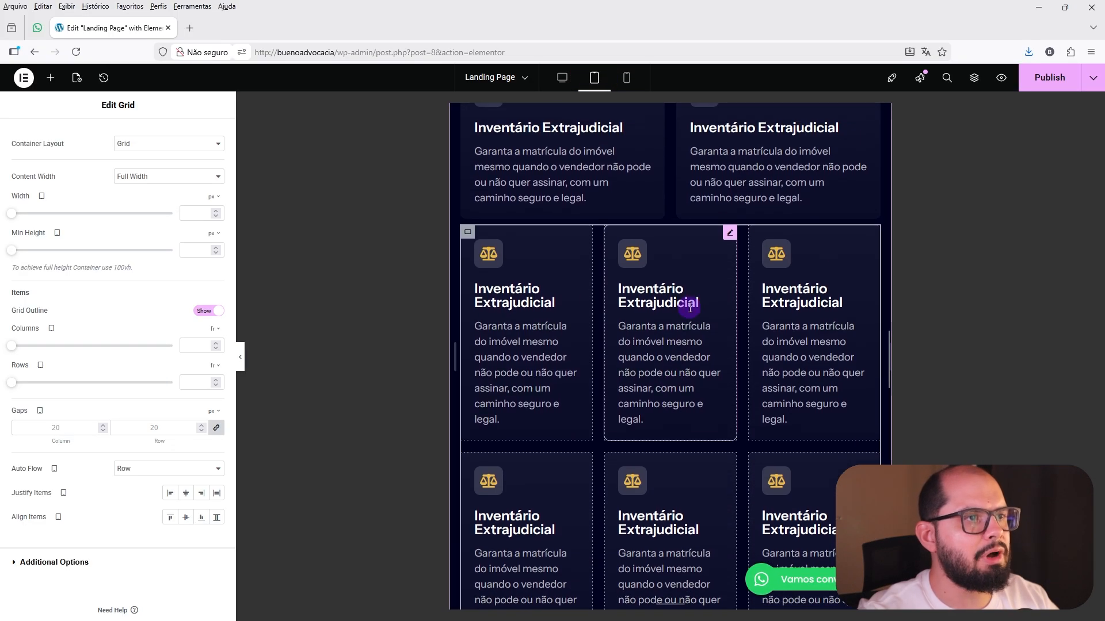
scroll(684, 316, "down", 2)
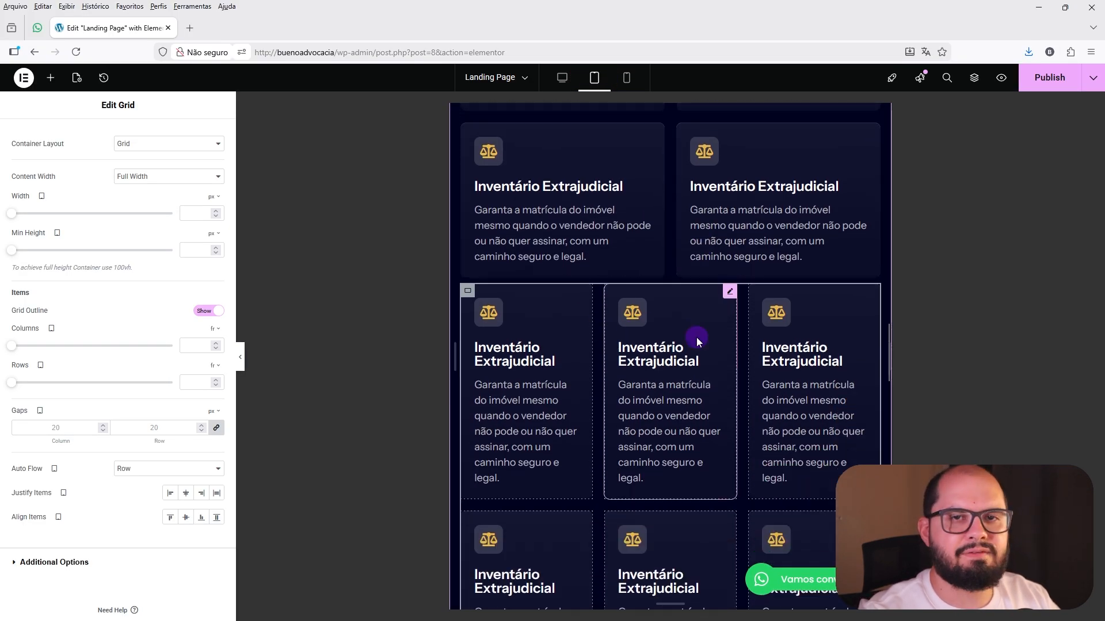
left_click(467, 291)
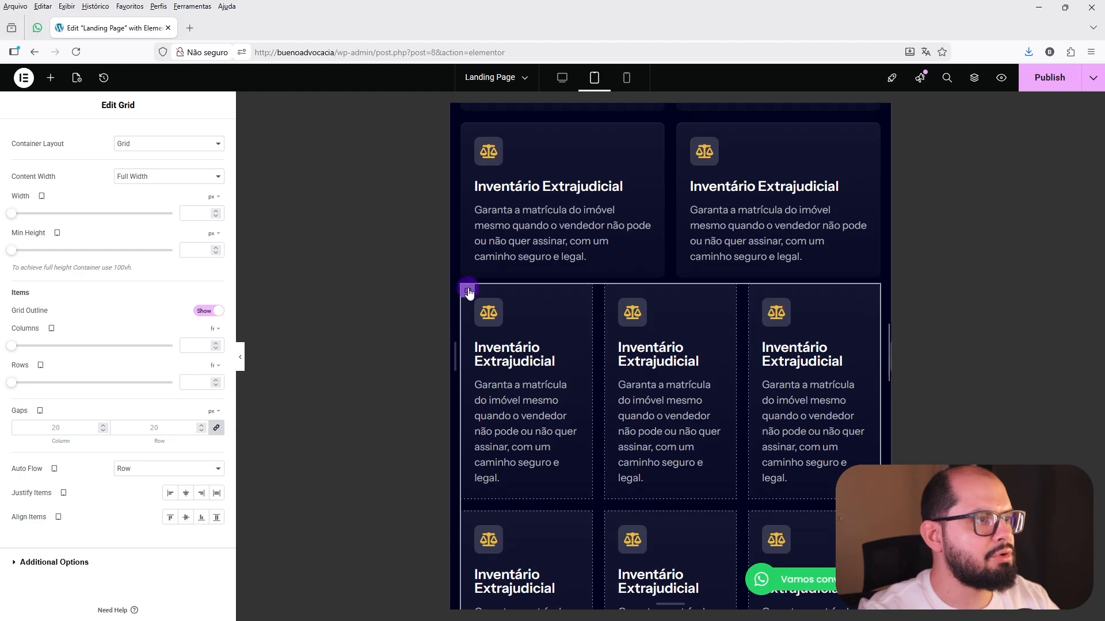
left_click(200, 346)
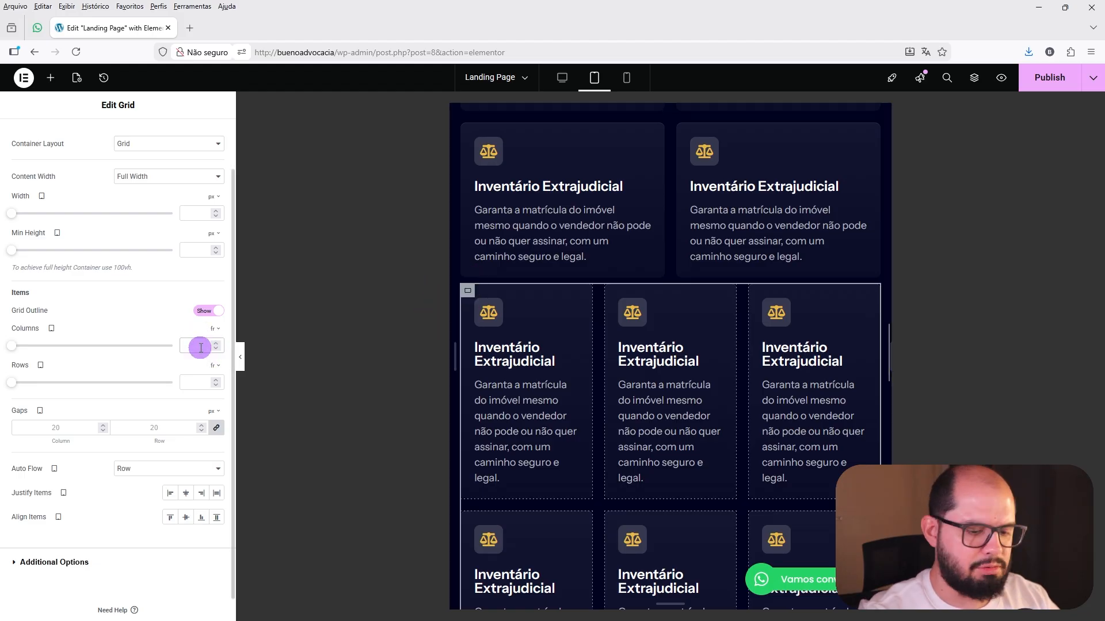
type("2")
left_click(199, 374)
scroll(490, 396, "down", 3)
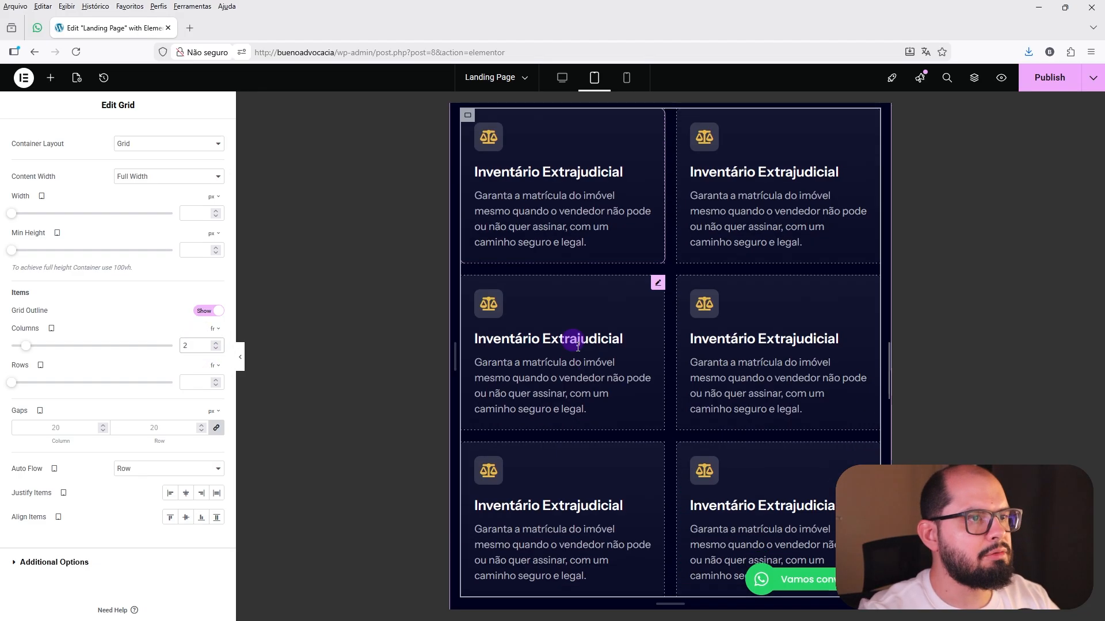
left_click(203, 383)
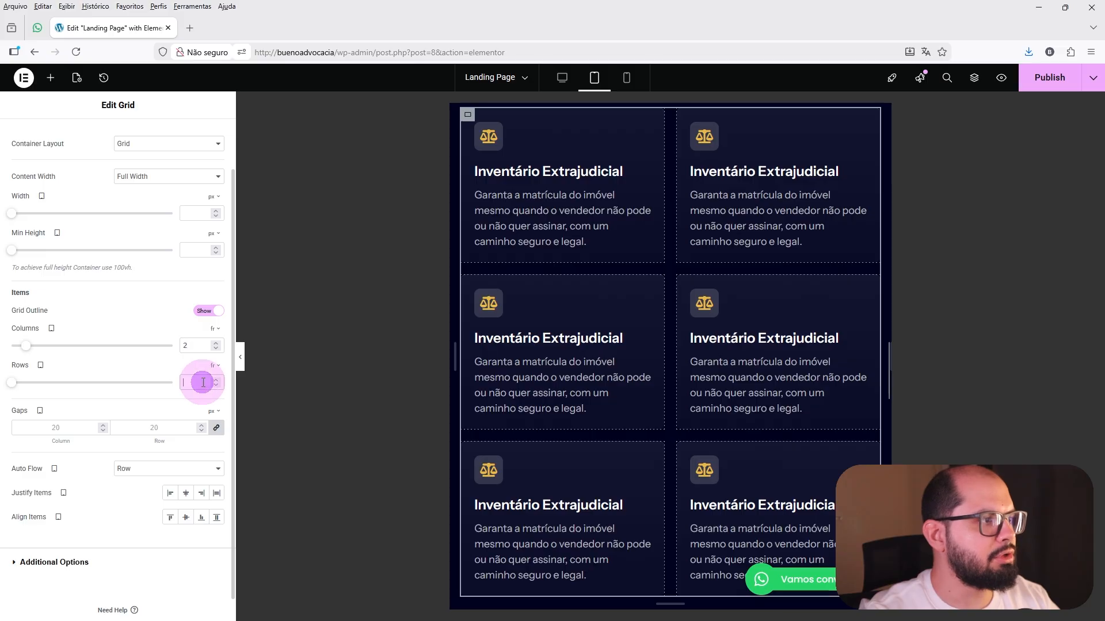
left_click(568, 432)
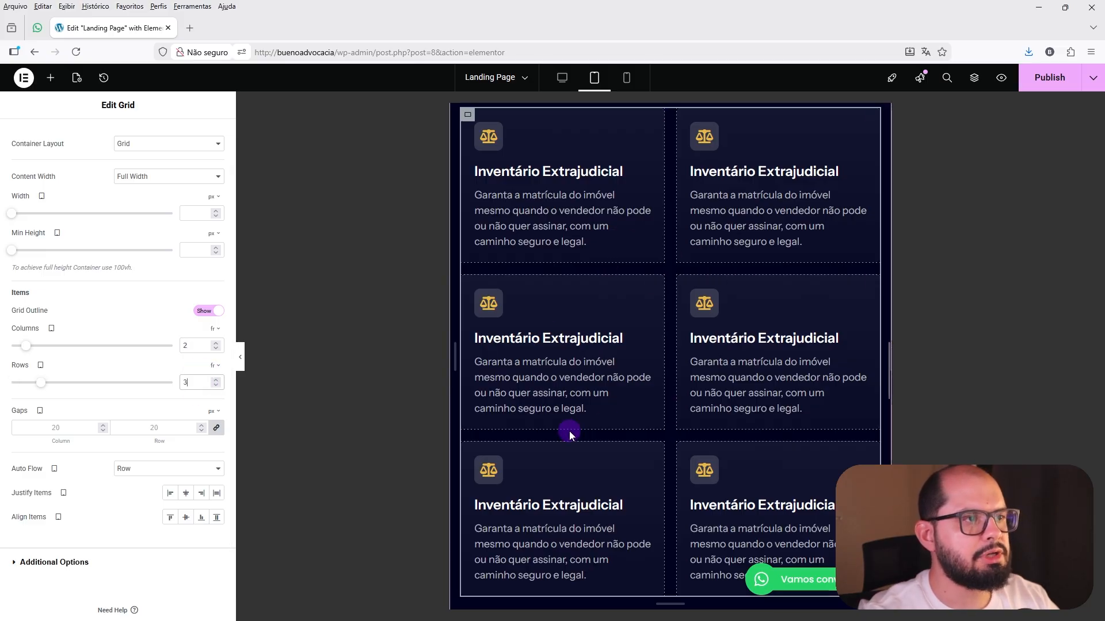
Set the grid container to 1 column and 6 rows for the mobile view.
left_click(627, 78)
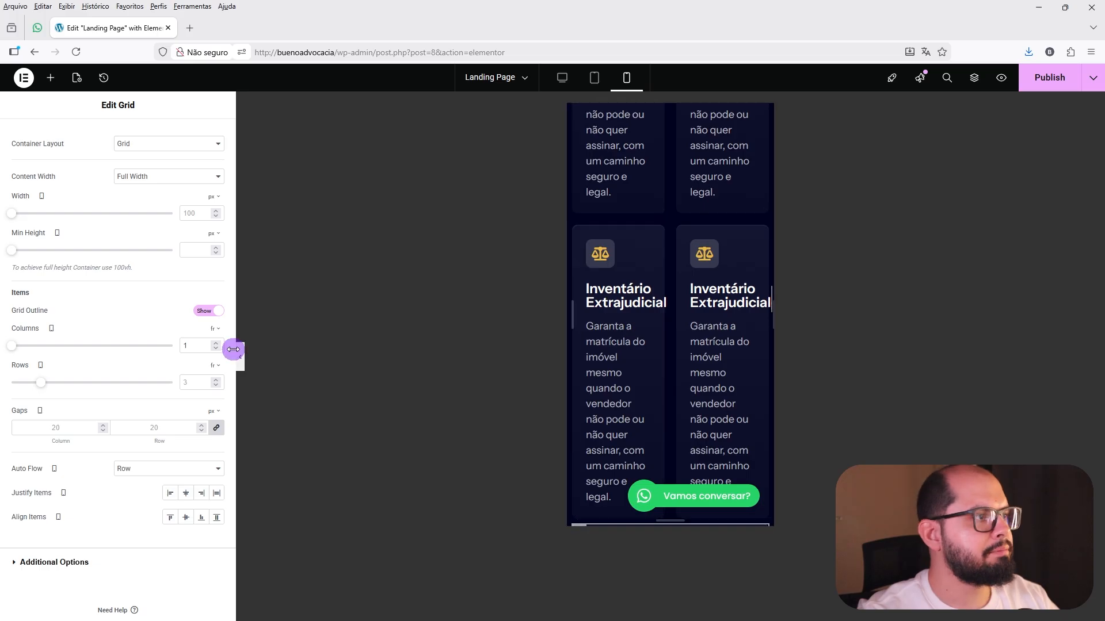
scroll(593, 363, "down", 10)
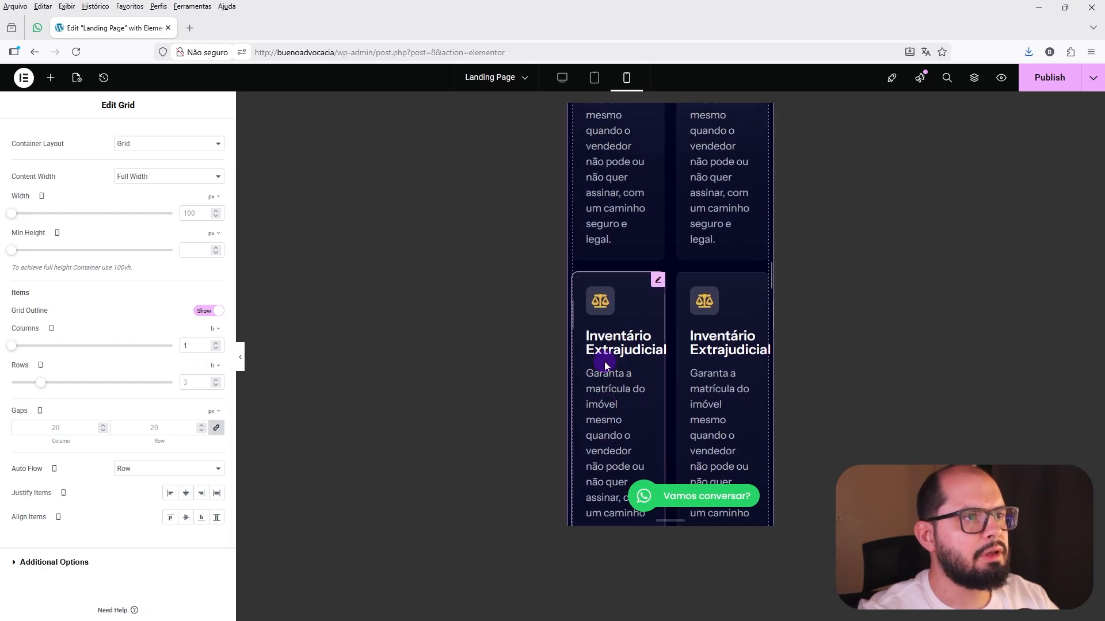
scroll(606, 361, "down", 4)
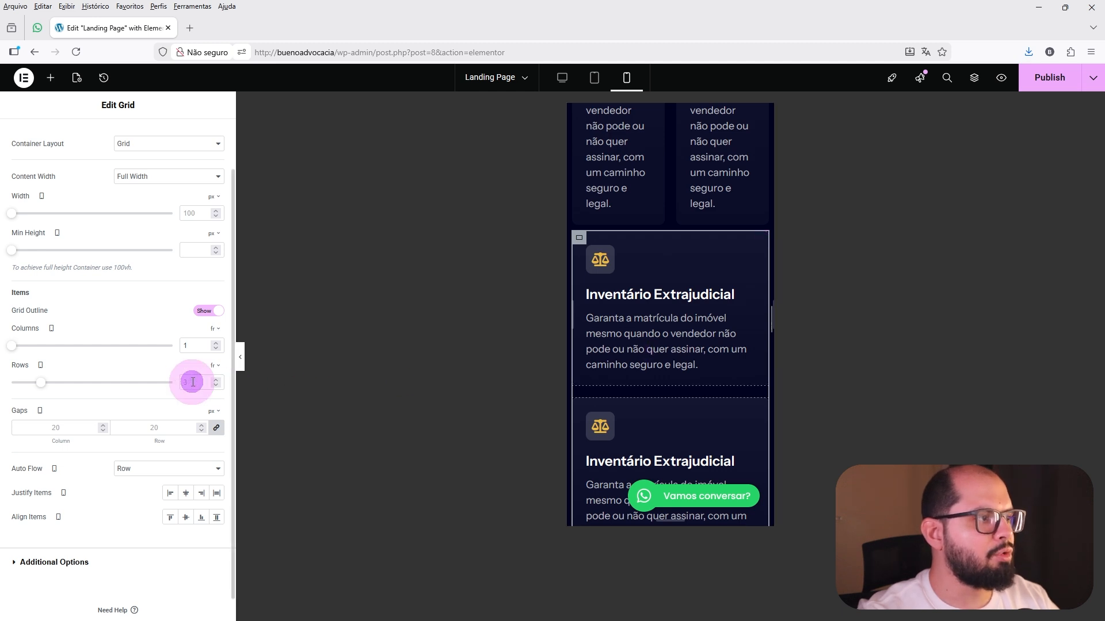
scroll(681, 336, "down", 2)
scroll(680, 336, "down", 5)
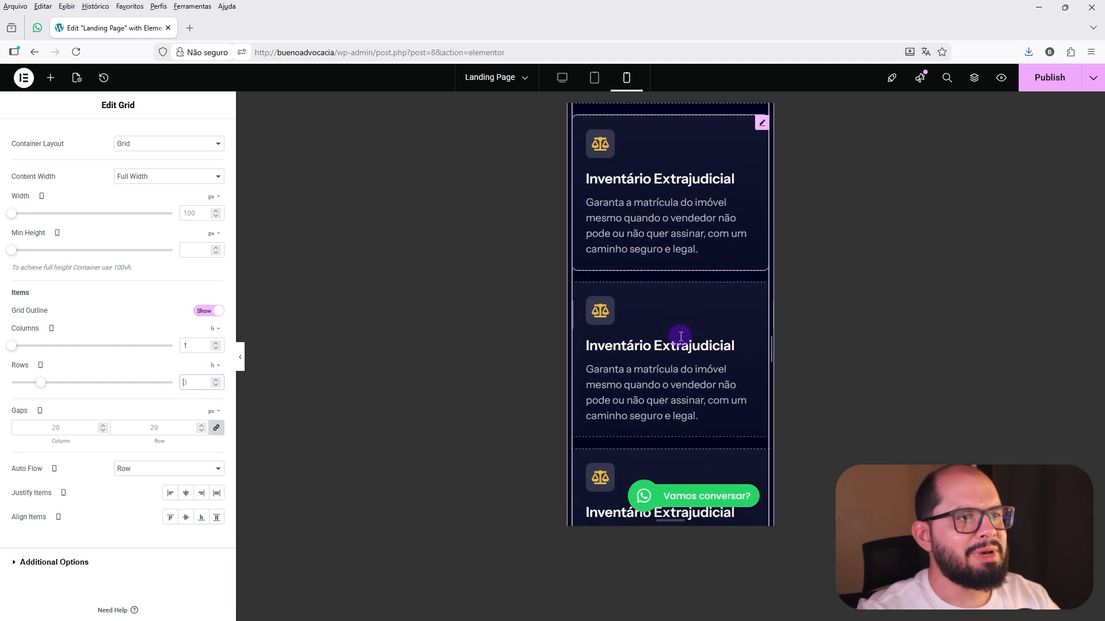
scroll(670, 197, "up", 2)
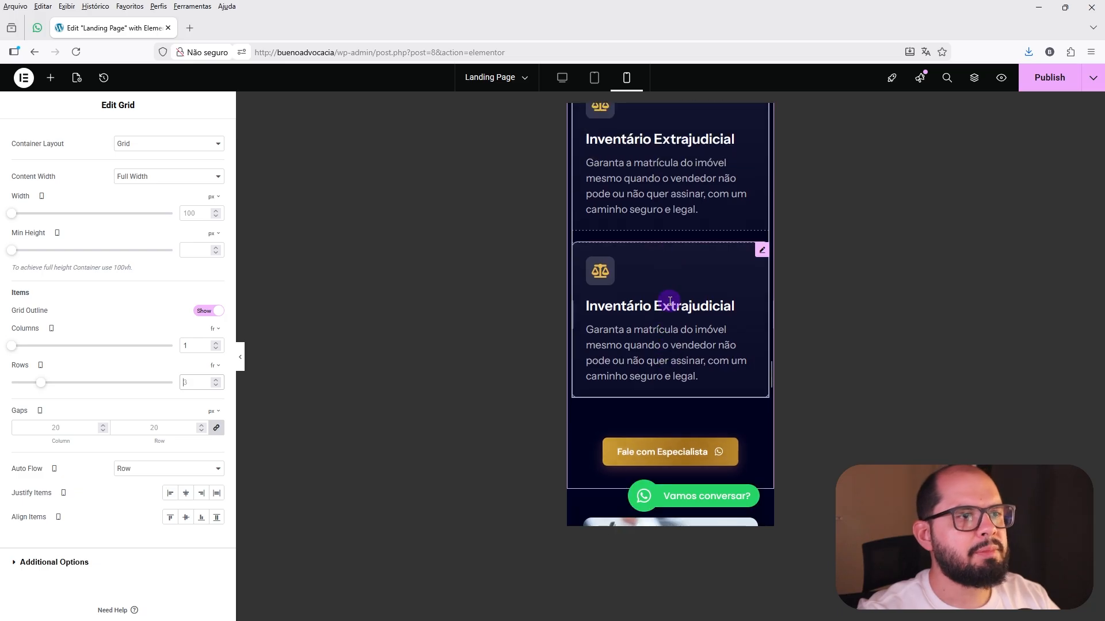
type("6")
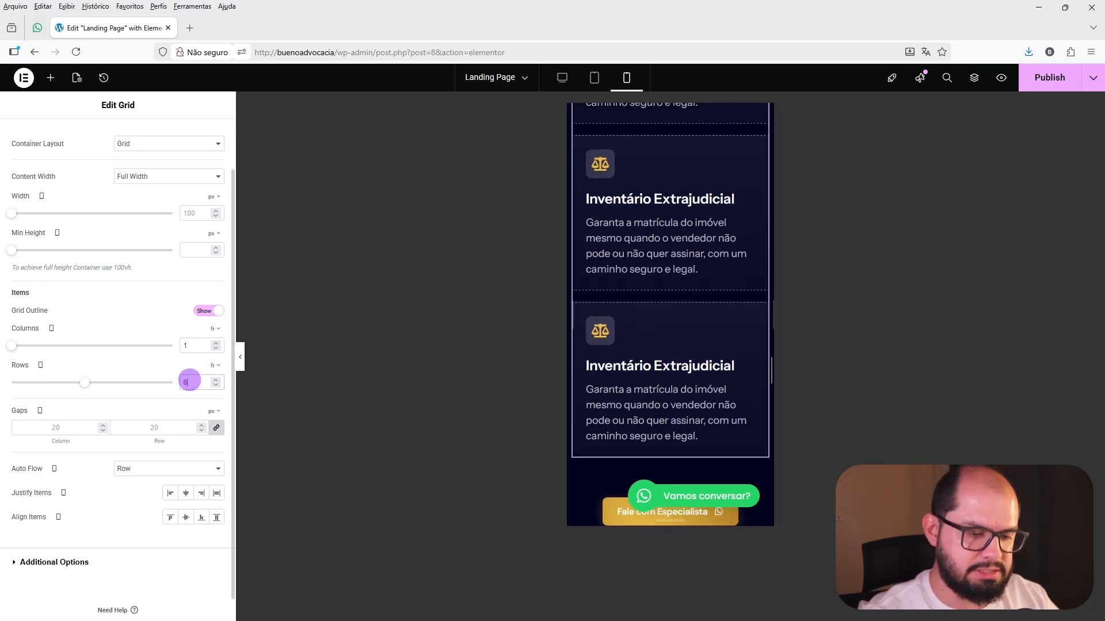
Hide the editing panel and review the stacked grid cards in the mobile preview.
left_click(240, 357)
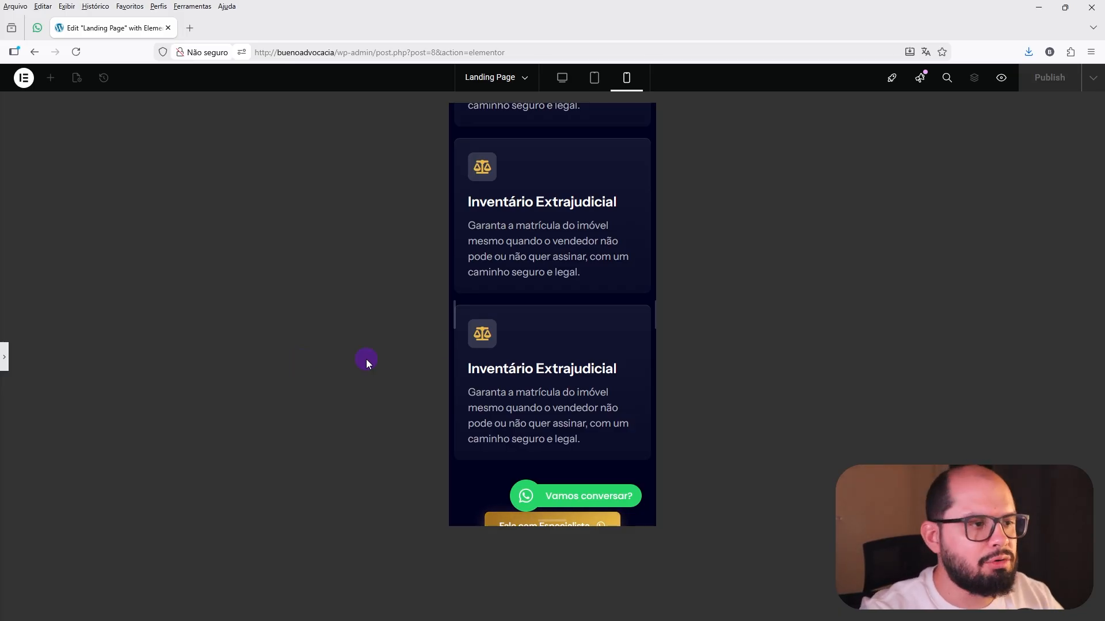
scroll(554, 331, "up", 2)
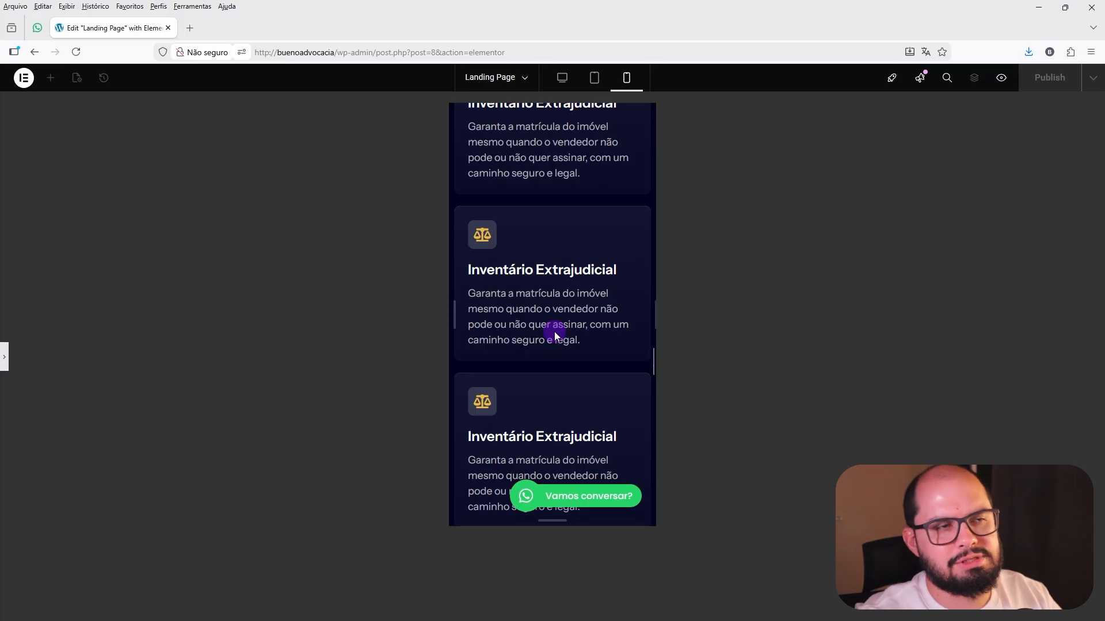
scroll(554, 332, "up", 6)
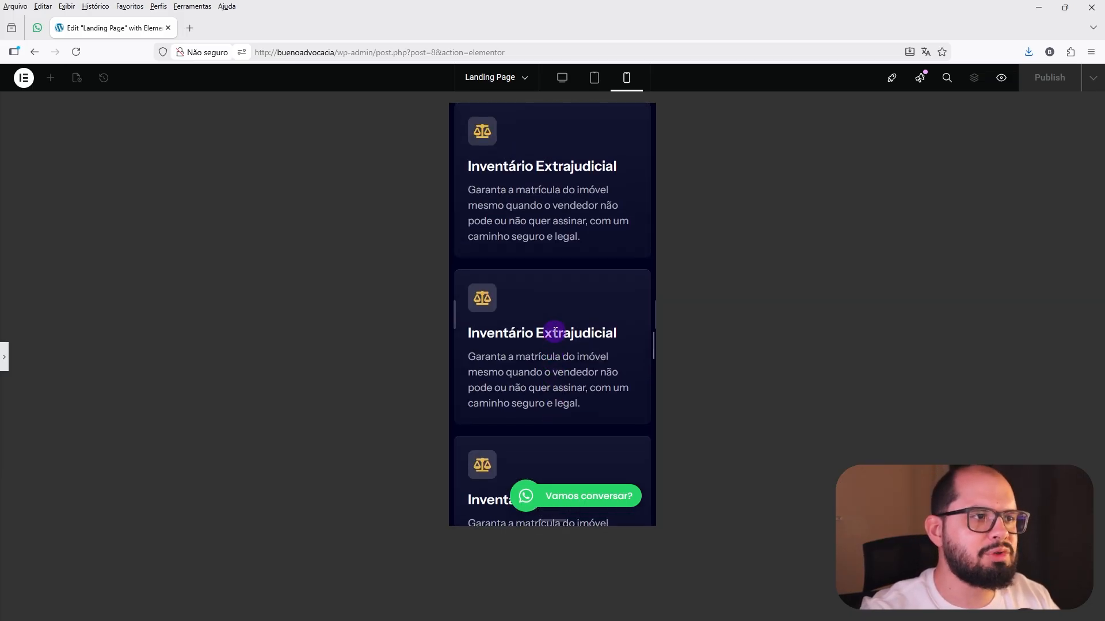
scroll(554, 332, "up", 4)
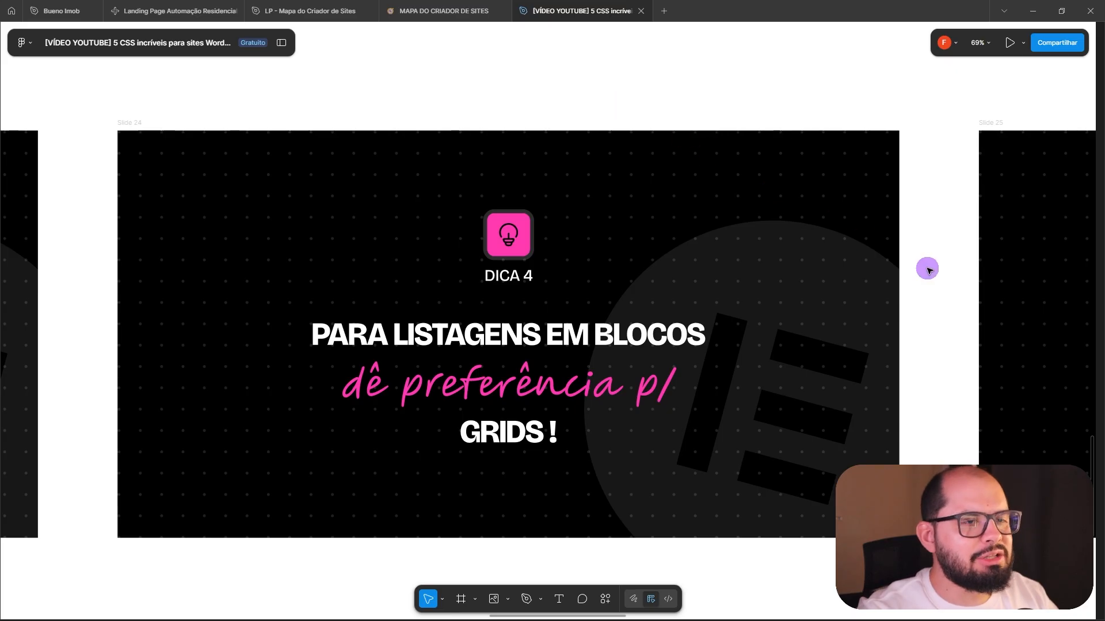
Switch to the Figma presentation and bring the DICA 5 slide about using a startkit into view.
left_click_drag(936, 268, 51, 265)
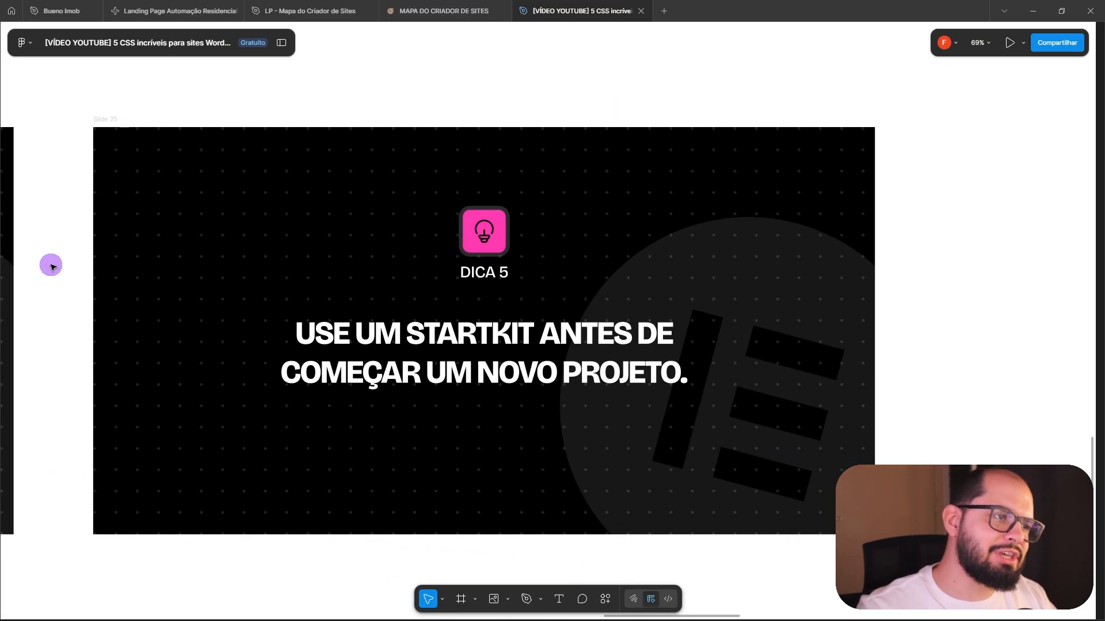
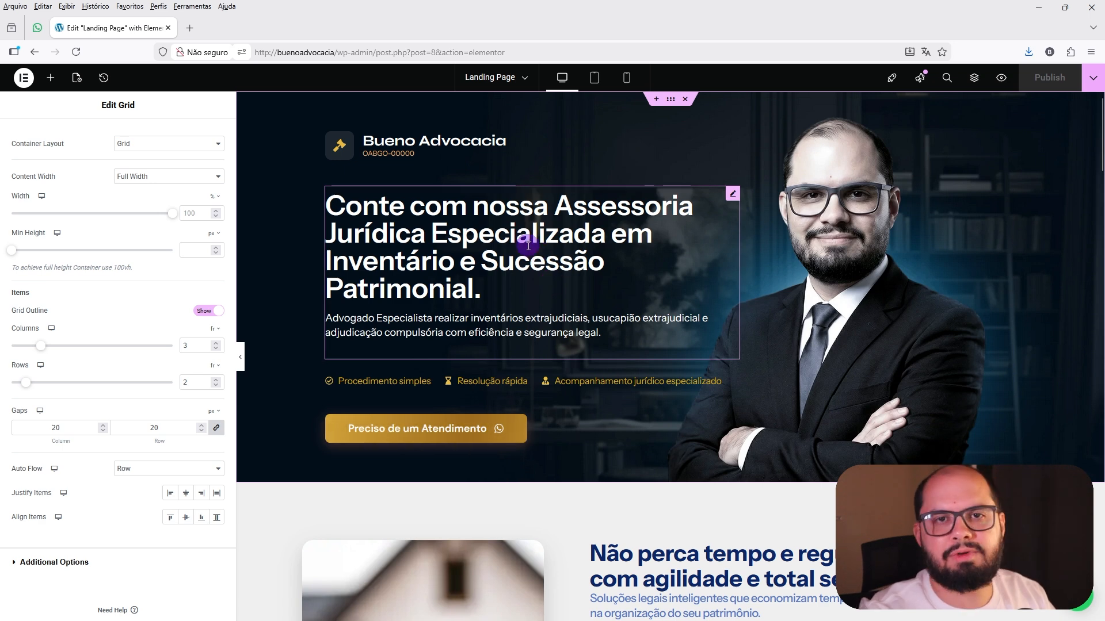
Open the grid container's background style, choose the Classic type and review the global colors offered for it.
scroll(528, 246, "down", 4)
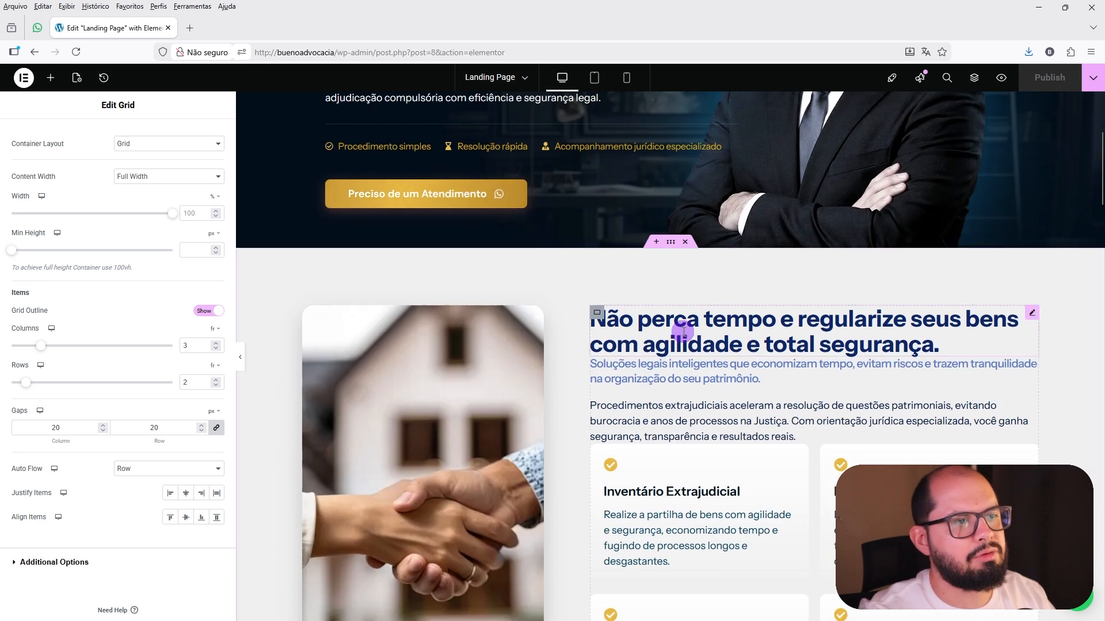
scroll(714, 314, "down", 3)
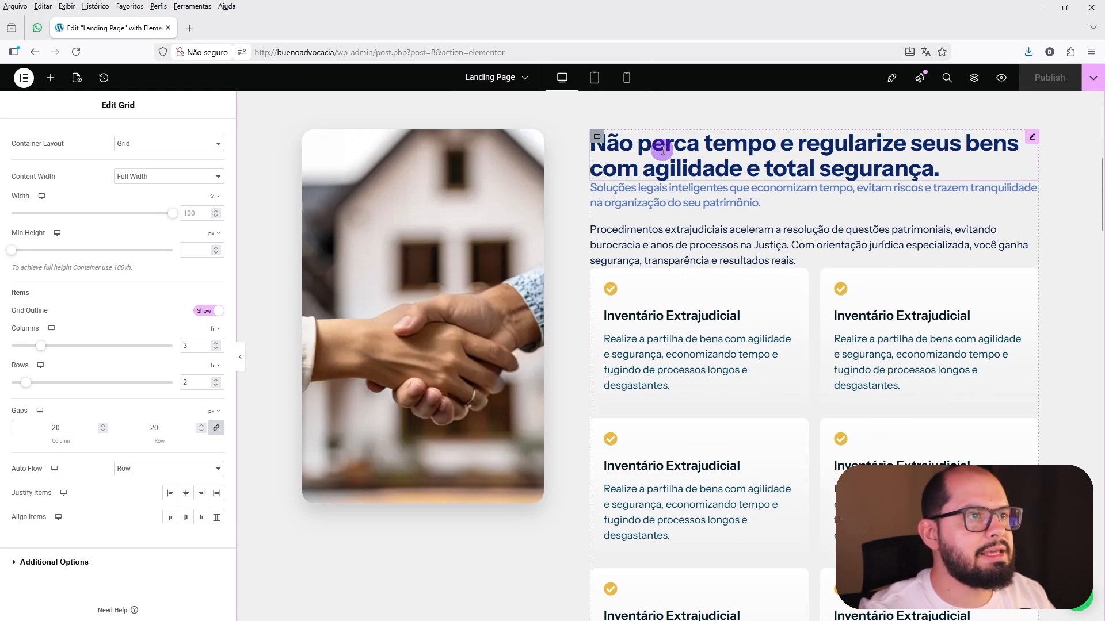
scroll(65, 126, "up", 2)
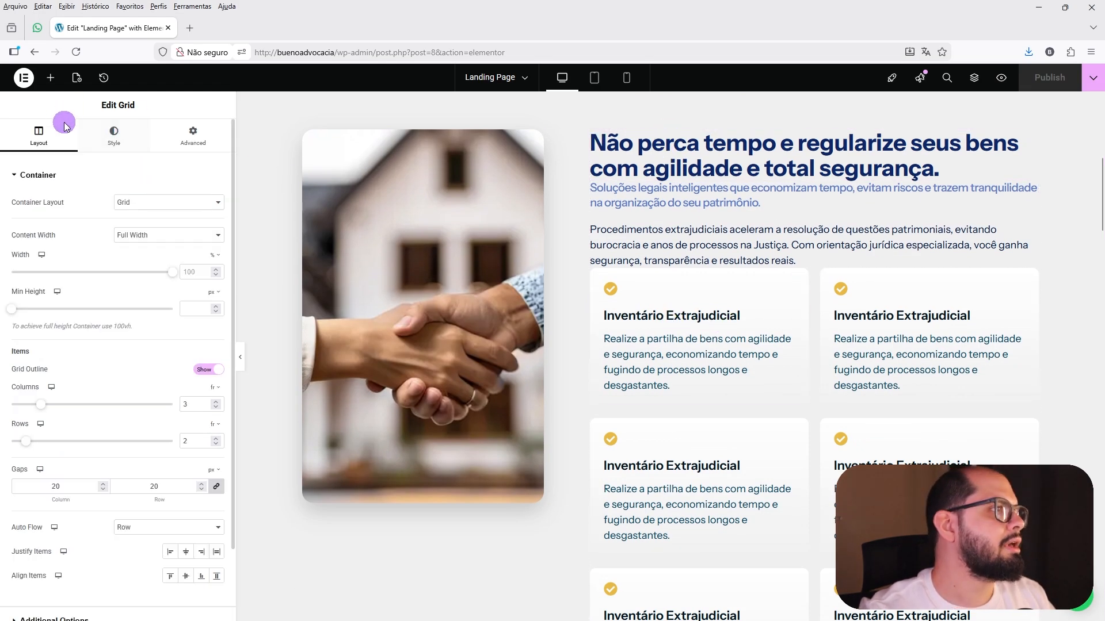
left_click(111, 141)
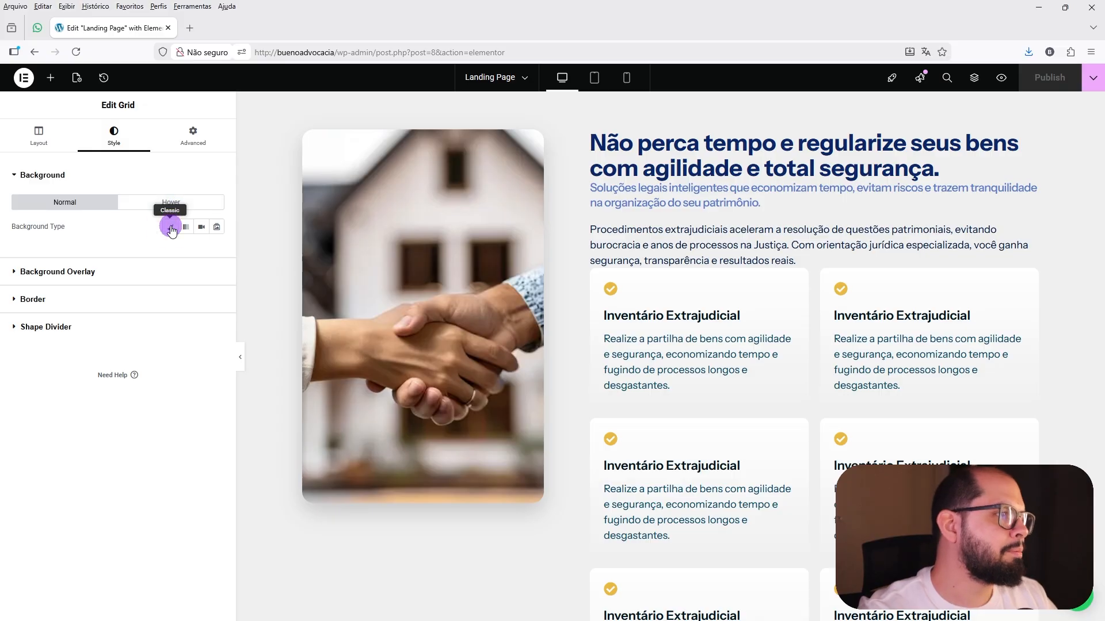
left_click(169, 226)
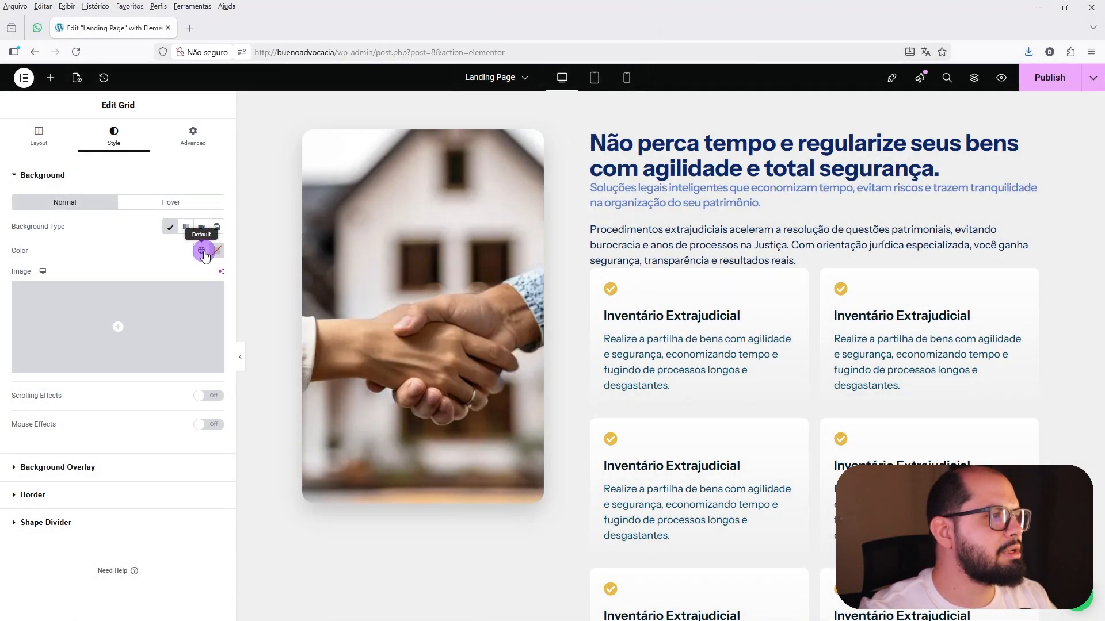
left_click(202, 253)
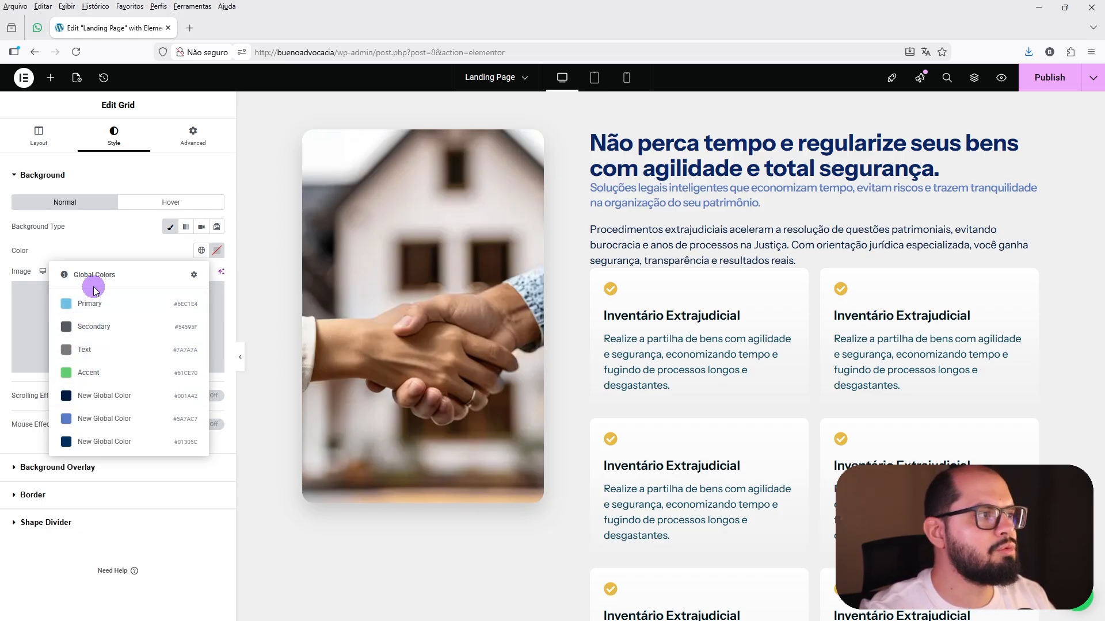
left_click(99, 244)
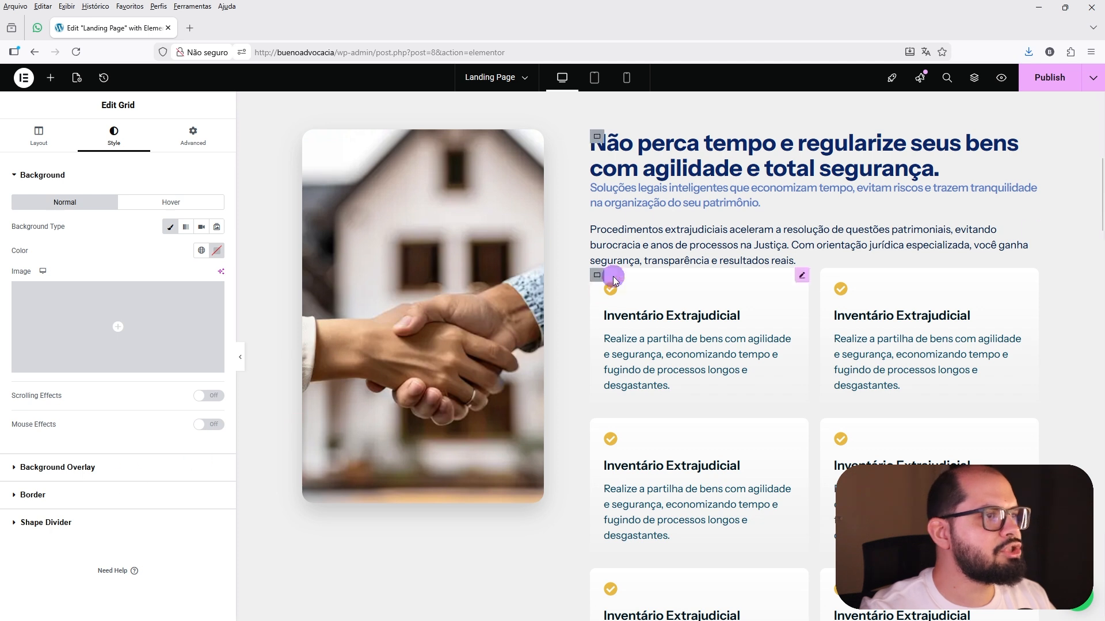
Open the style settings of the "Não perca tempo" heading and view the global fonts for its typography.
left_click(651, 167)
left_click(129, 141)
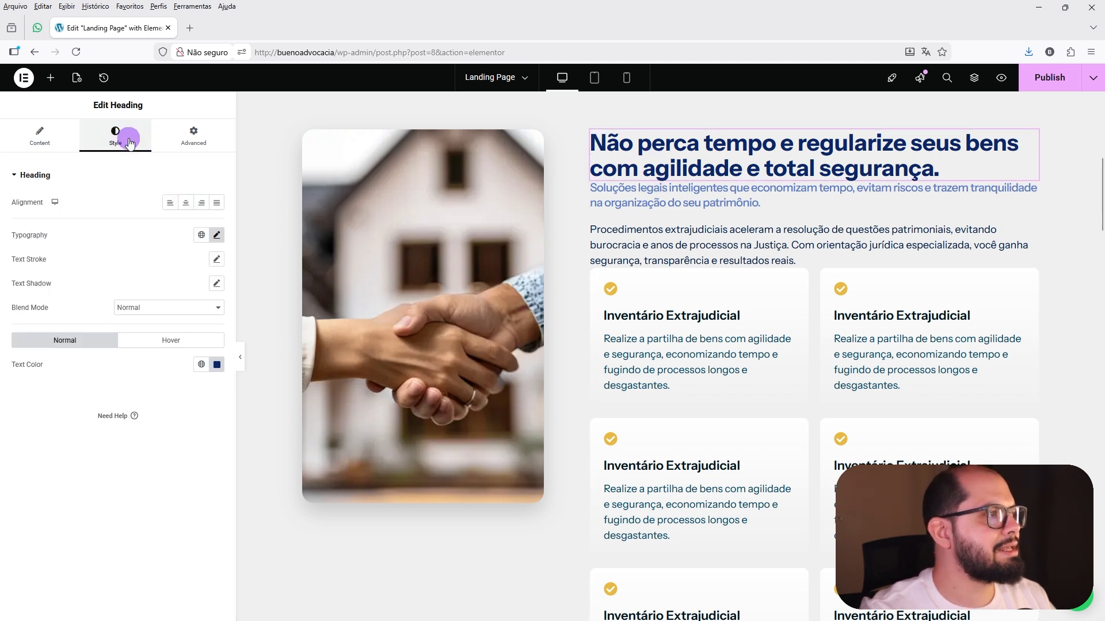
left_click(202, 235)
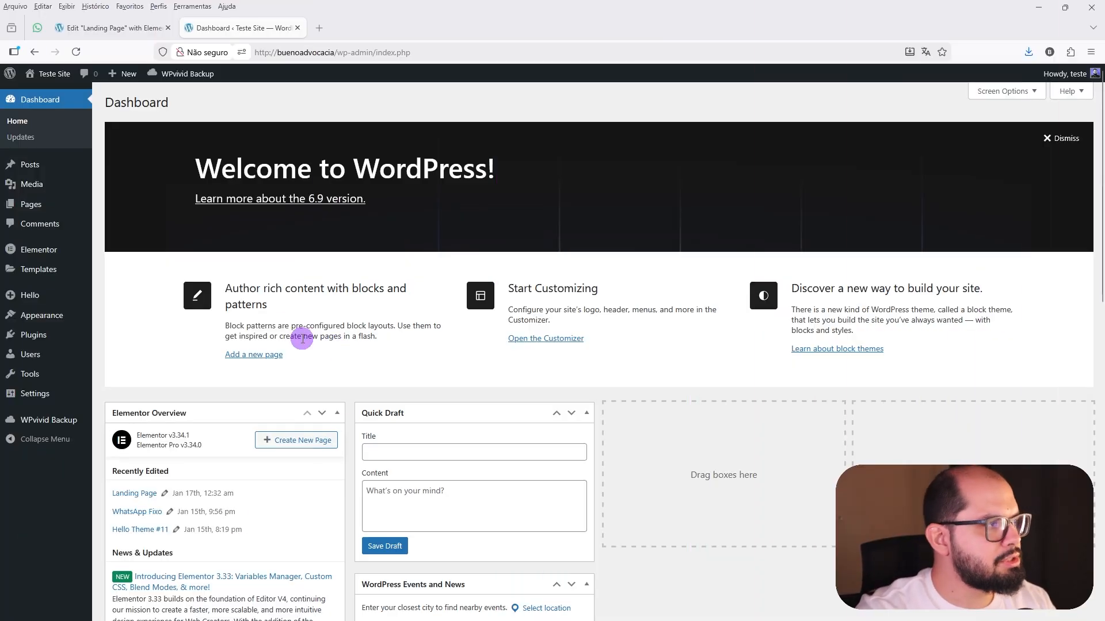
Open Website Templates in the Elementor tools and start applying a website template from a .zip file.
mouse_move(45, 251)
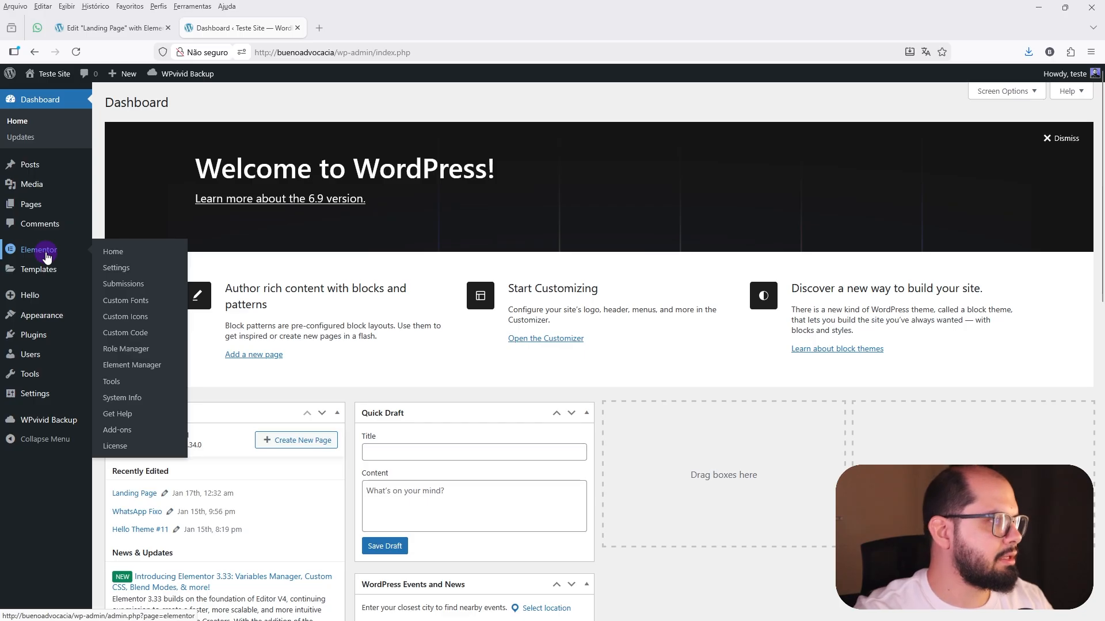
left_click(115, 383)
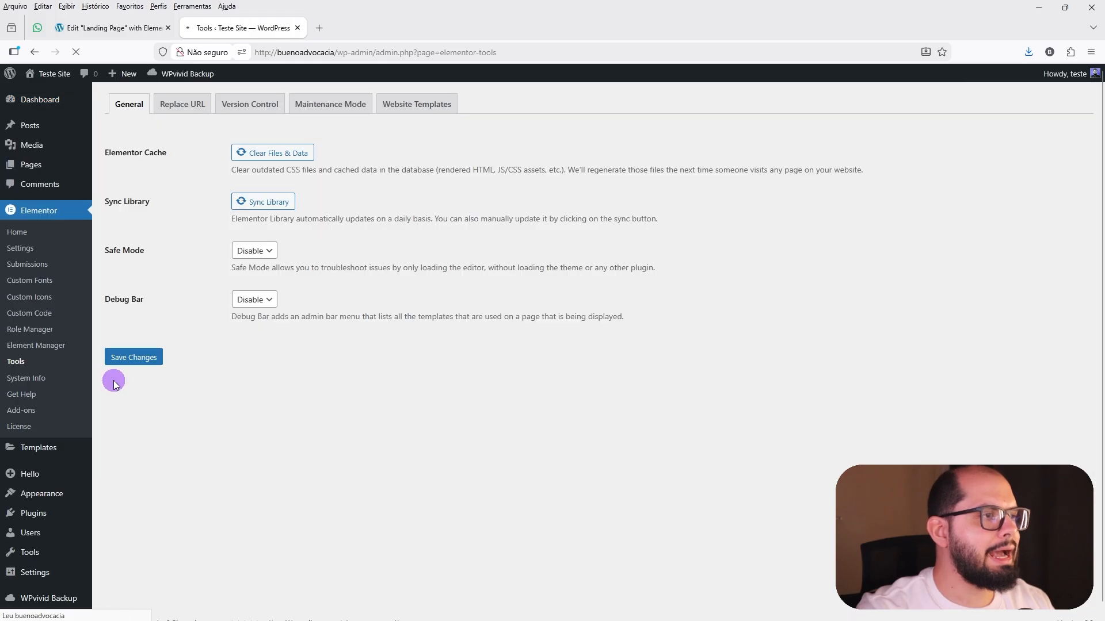
left_click(411, 148)
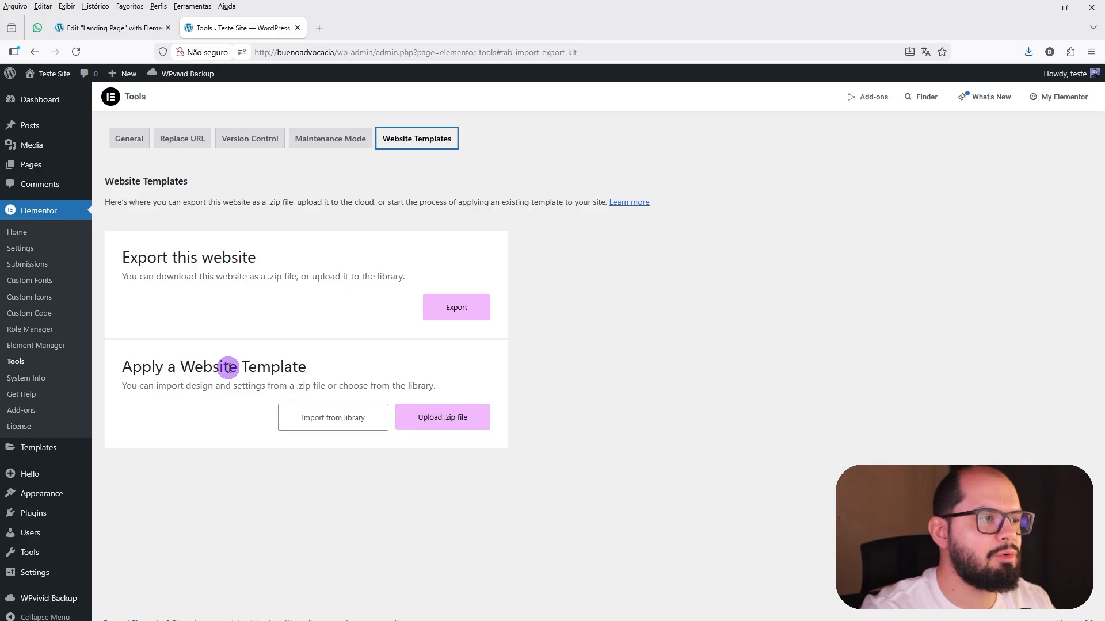
left_click(441, 424)
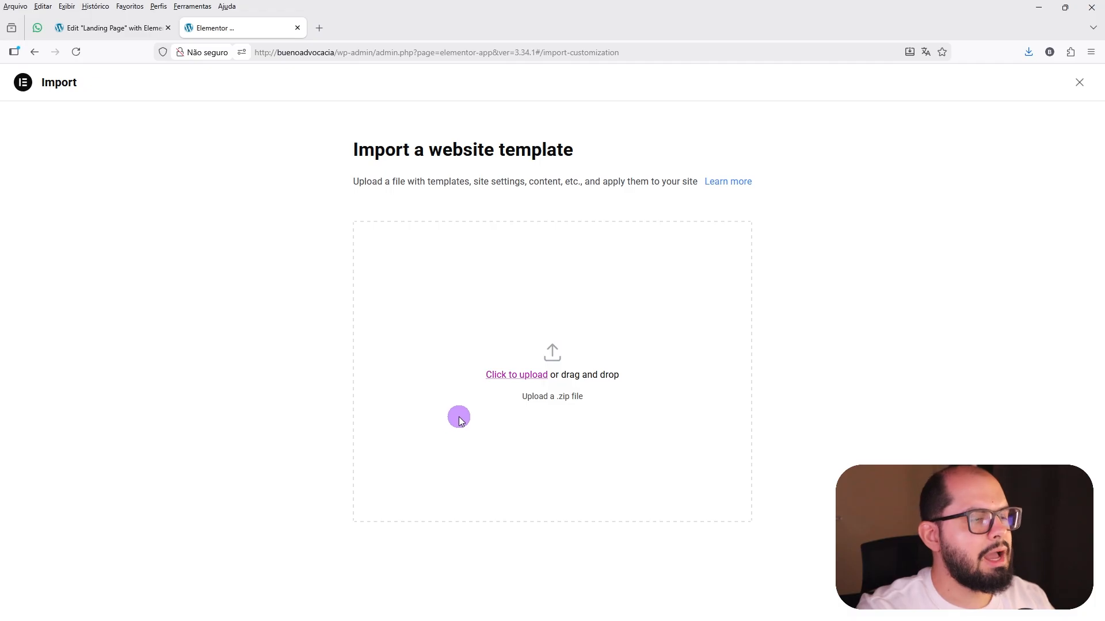
Upload the kit file "Elementor - Start Kit - Poppins InstrumentSans - Paginas Padroes - MenuPadrao" from the Elementor Kit folder.
left_click(511, 377)
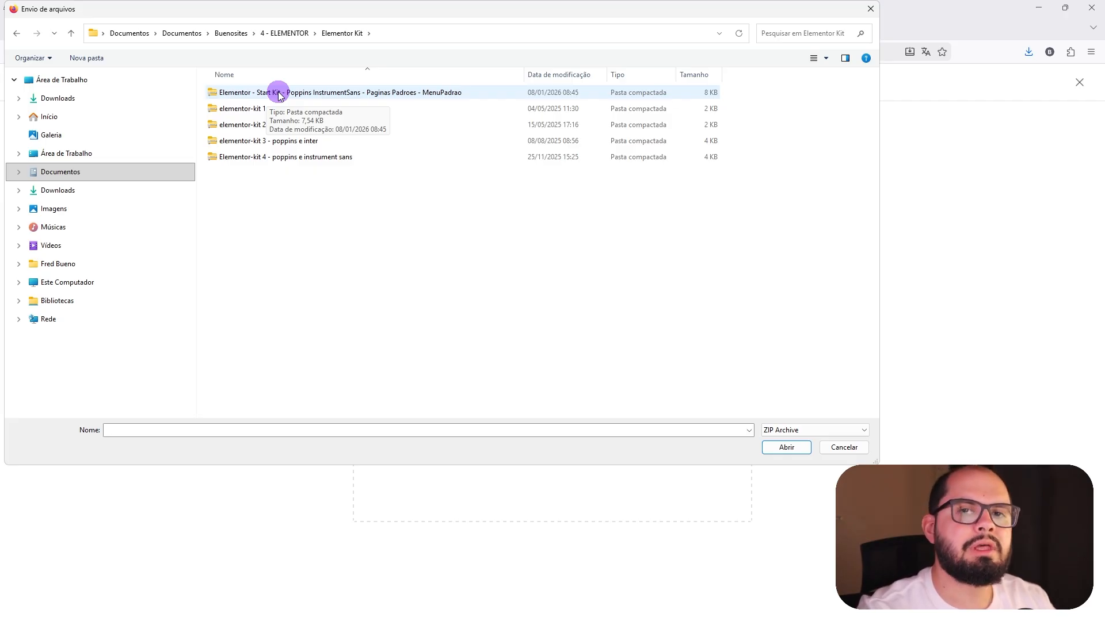
left_click(315, 92)
left_click(776, 451)
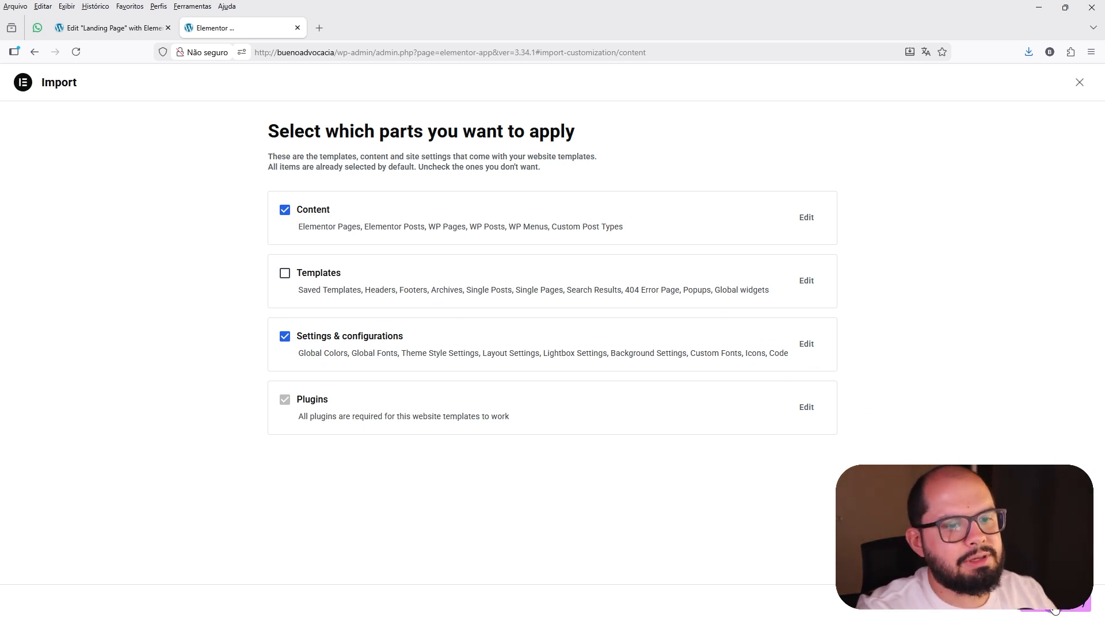
Import and apply the kit's content, settings and plugins without its templates, and close the completed import.
left_click_drag(1003, 12, 570, 20)
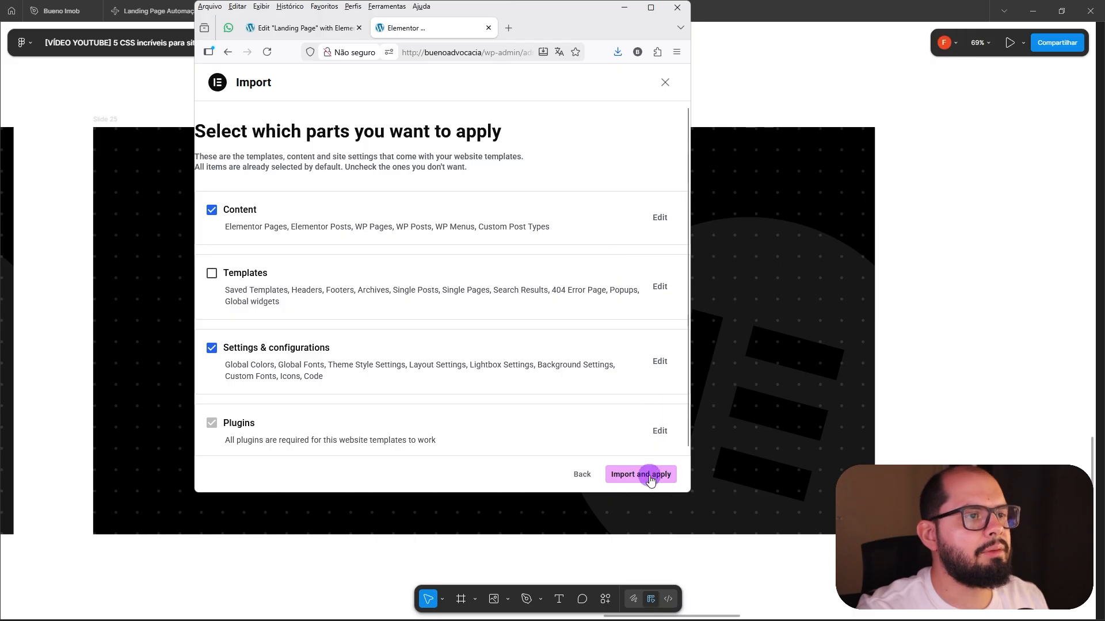
left_click(652, 11)
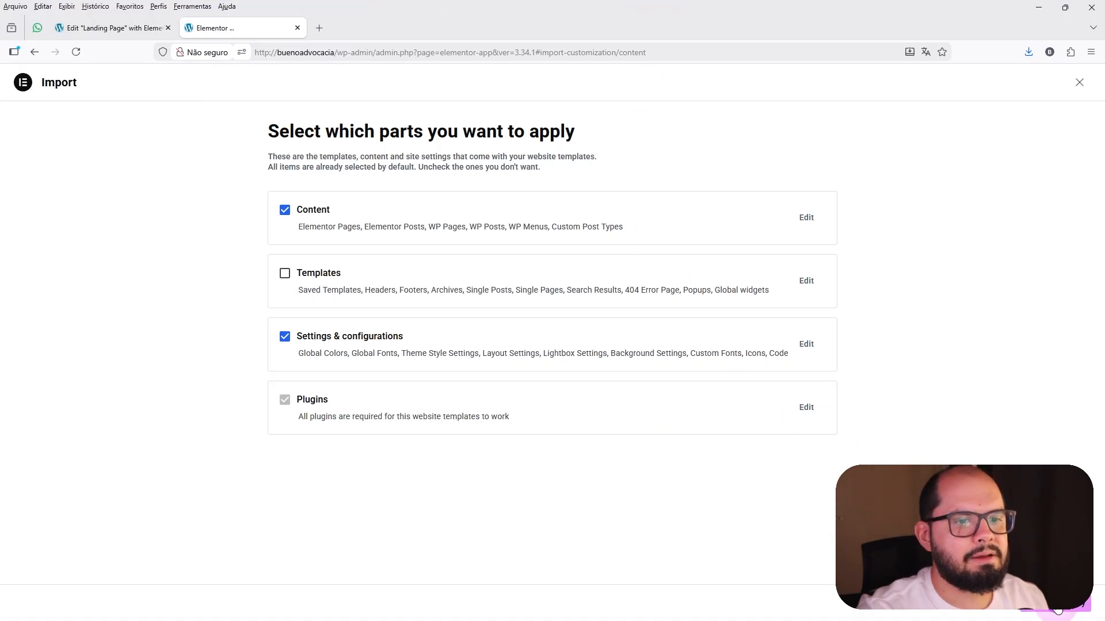
left_click(1057, 609)
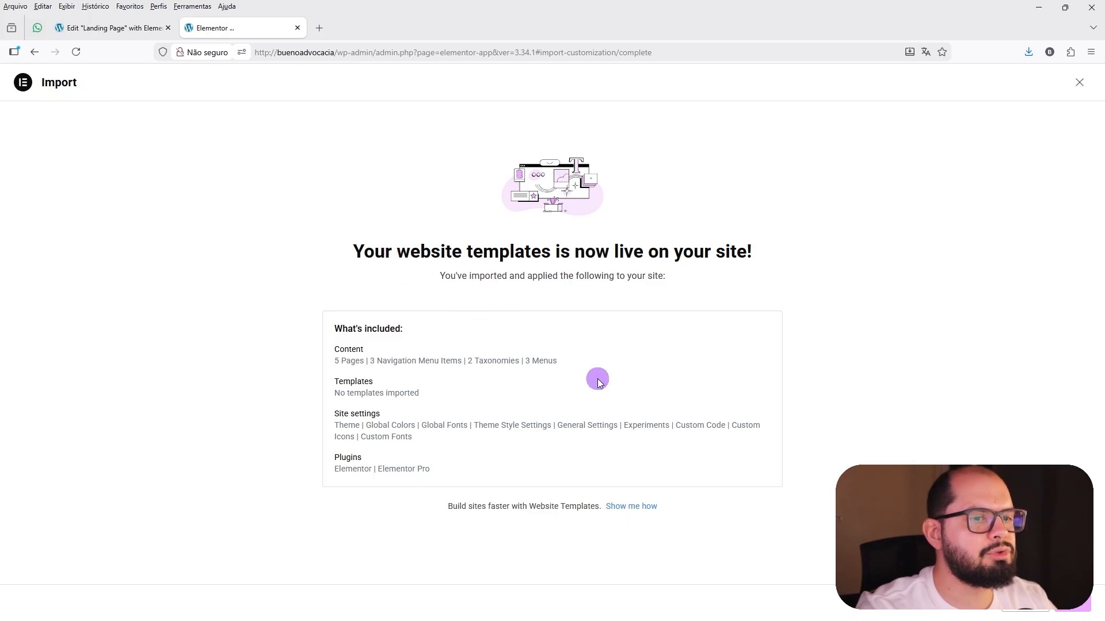
left_click(1074, 603)
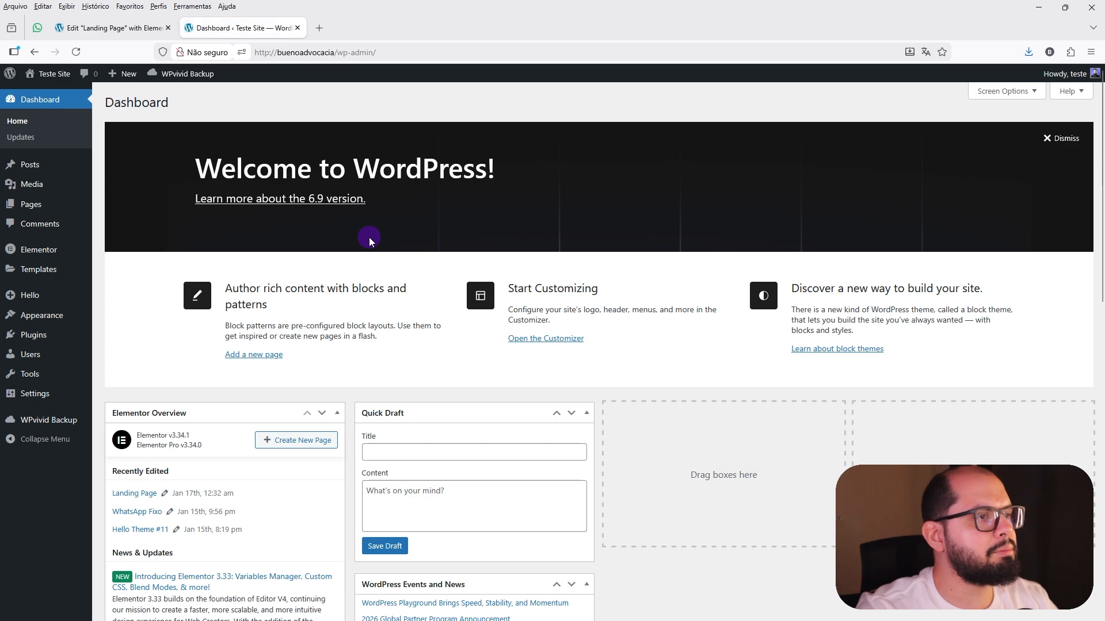
Return to the landing page in the Elementor editor and reload it from the top of the page.
left_click(138, 26)
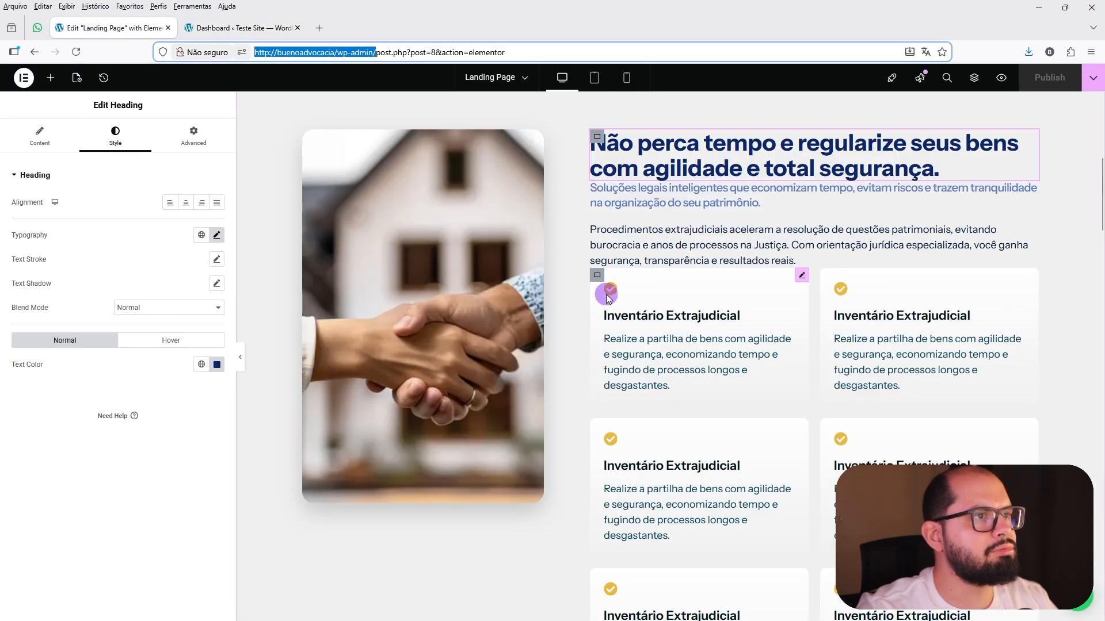
scroll(606, 297, "up", 4)
scroll(606, 294, "up", 3)
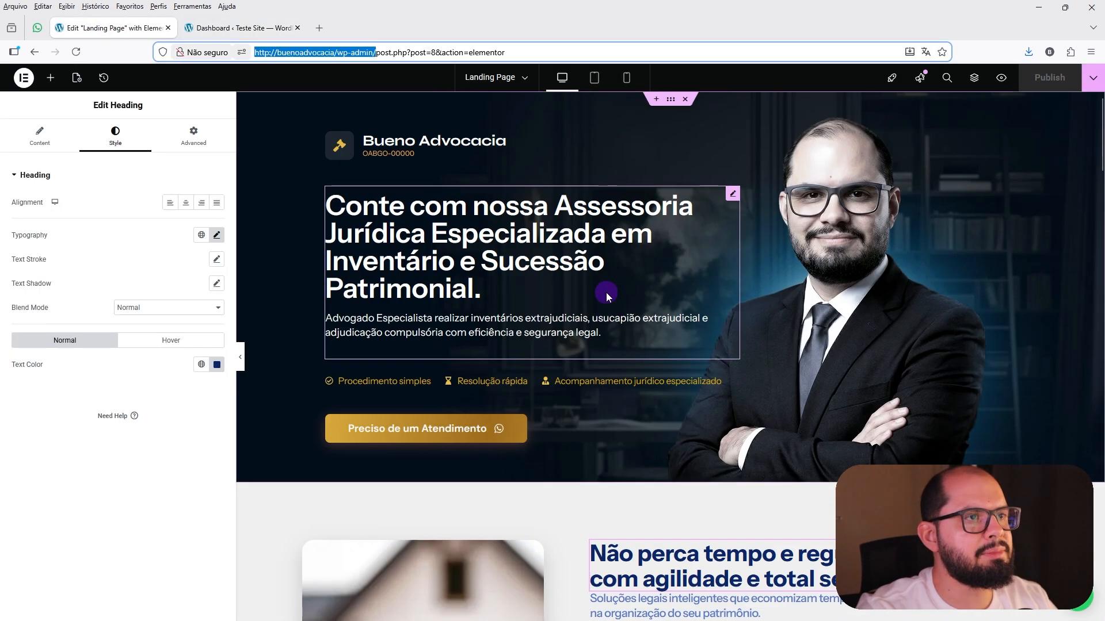
left_click(78, 53)
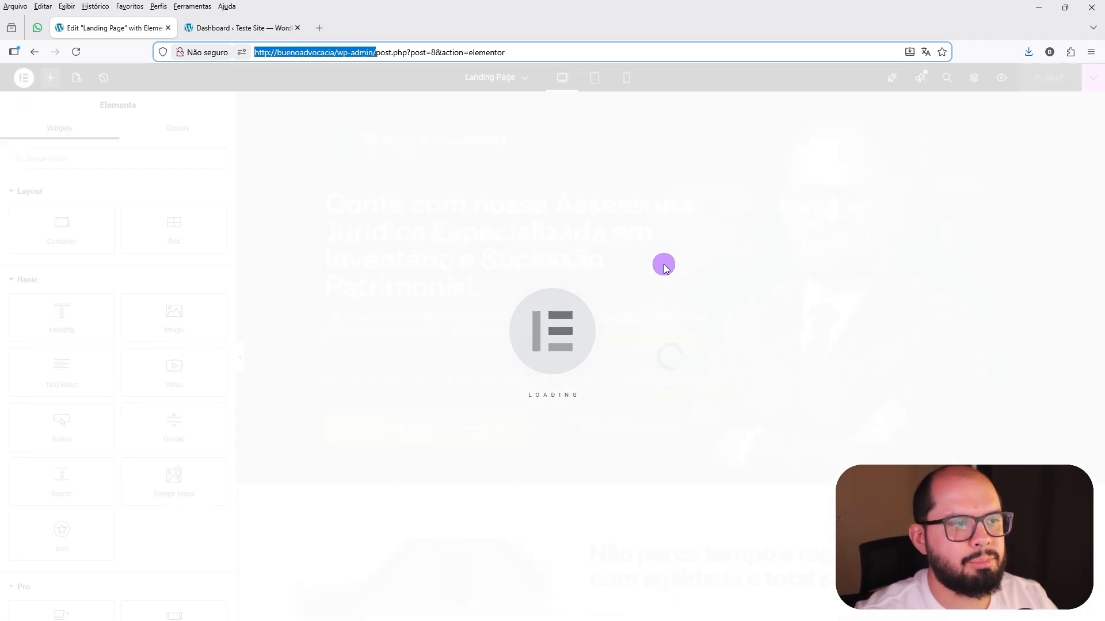
Examine the reloaded landing page's sections and cards for any layout changes caused by the kit import.
scroll(664, 264, "down", 1)
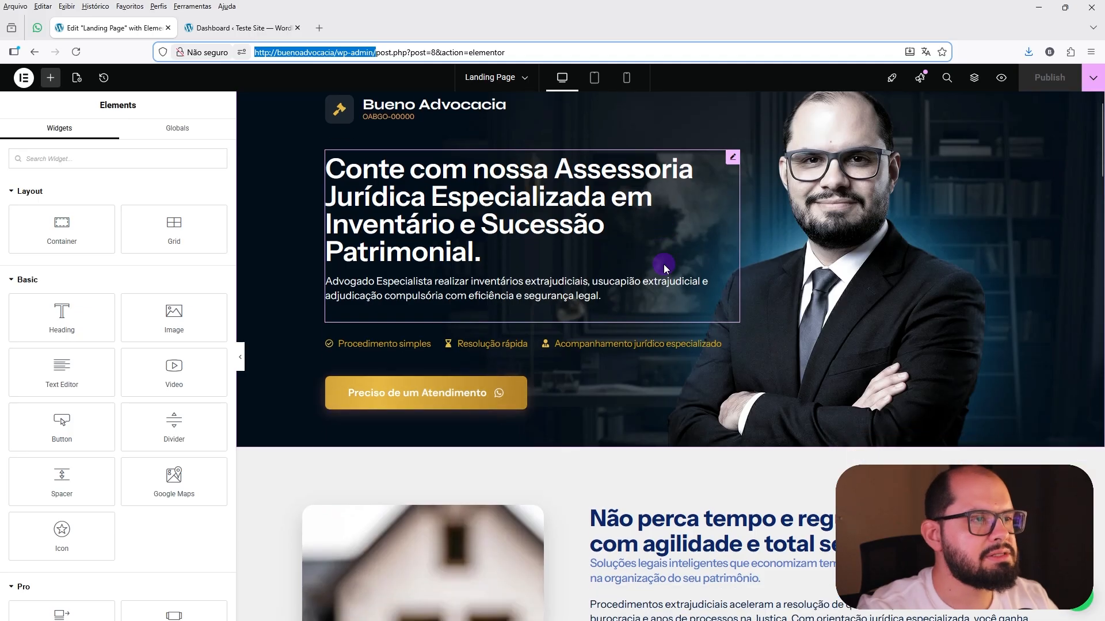
scroll(664, 264, "down", 2)
scroll(610, 239, "down", 4)
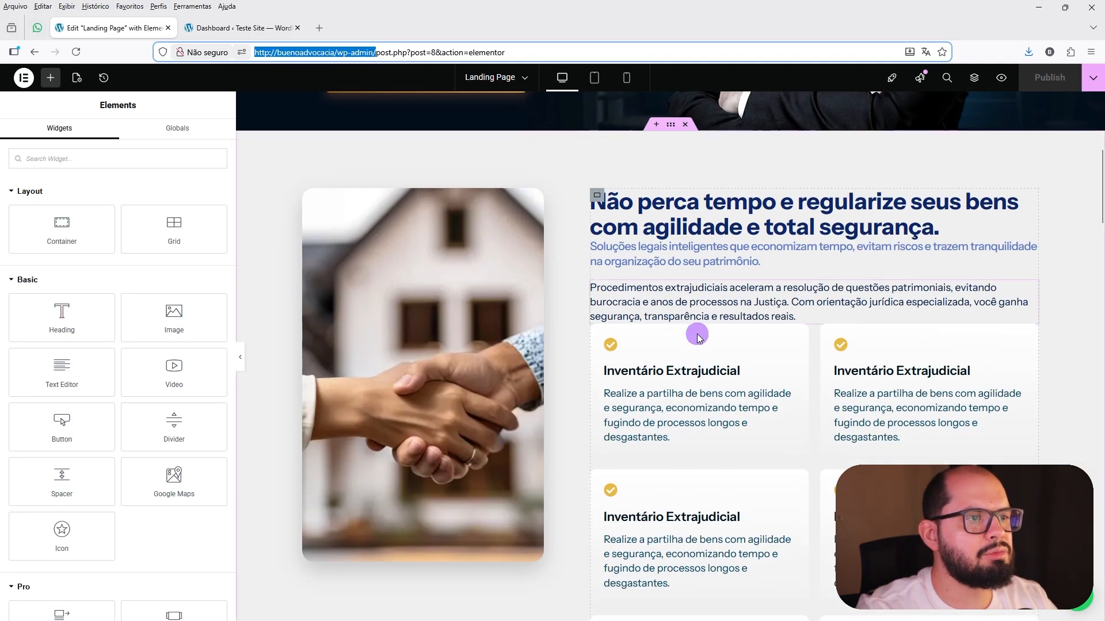
scroll(698, 337, "down", 3)
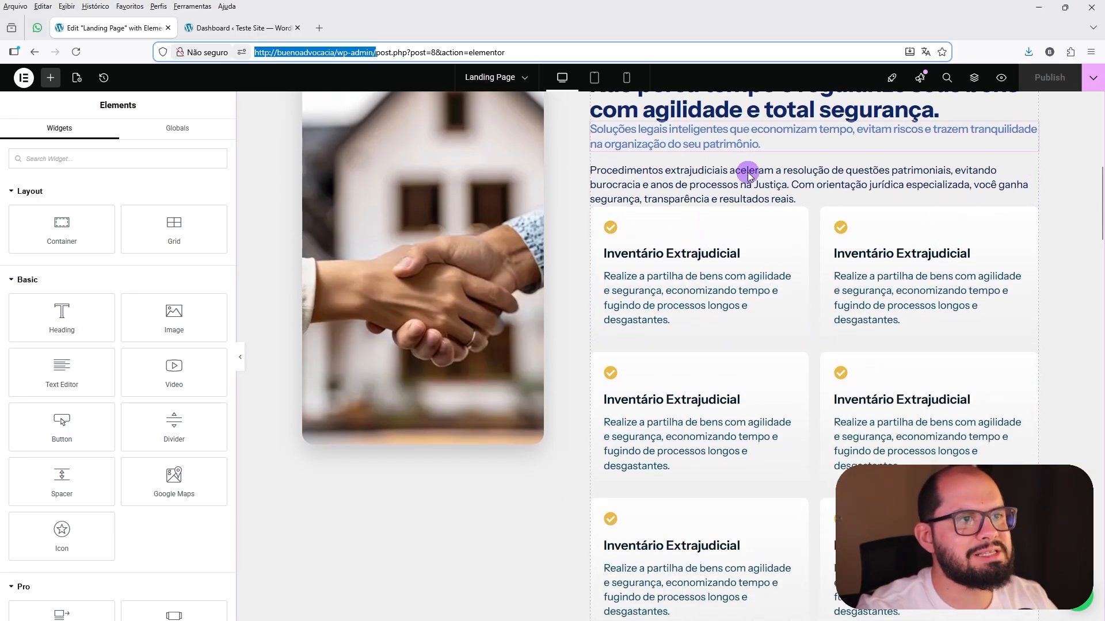
scroll(752, 333, "down", 3)
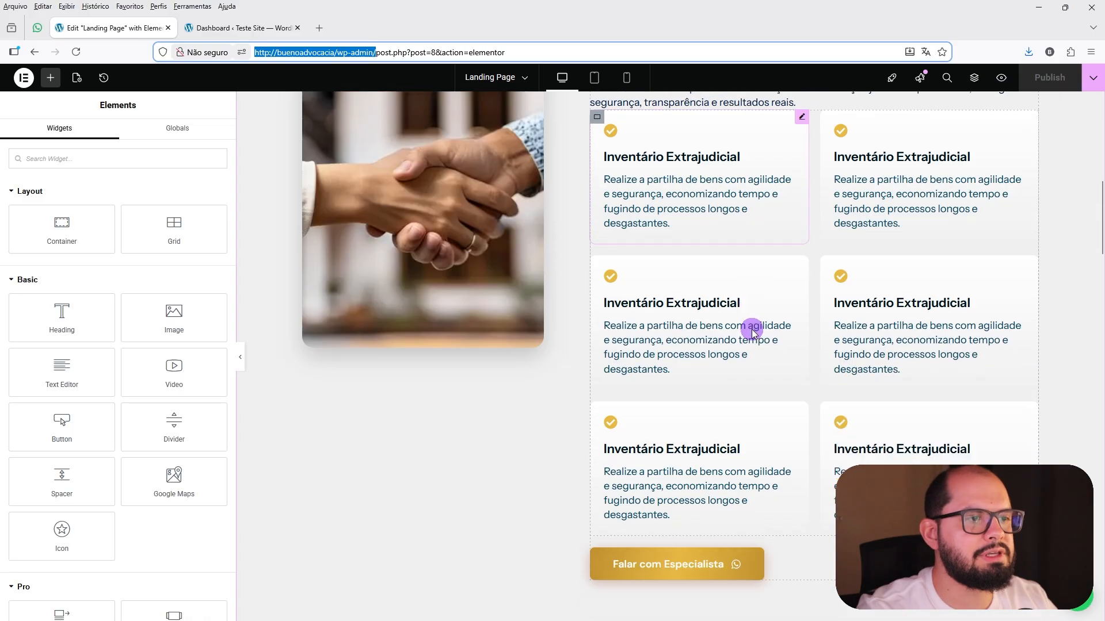
scroll(752, 333, "down", 2)
scroll(753, 334, "down", 8)
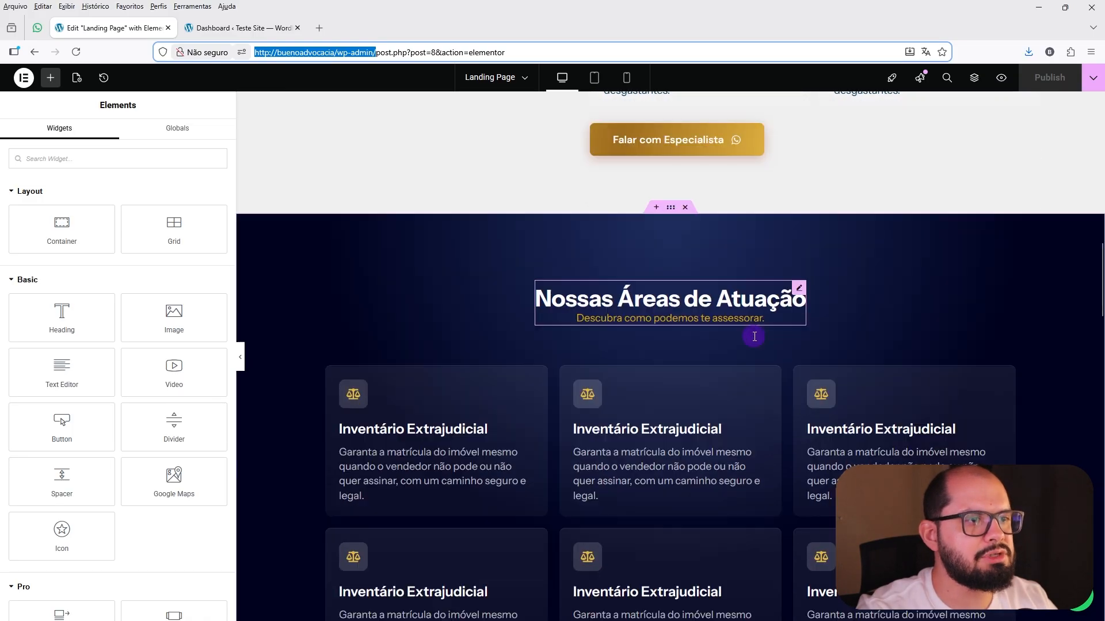
scroll(690, 311, "down", 6)
scroll(626, 320, "down", 2)
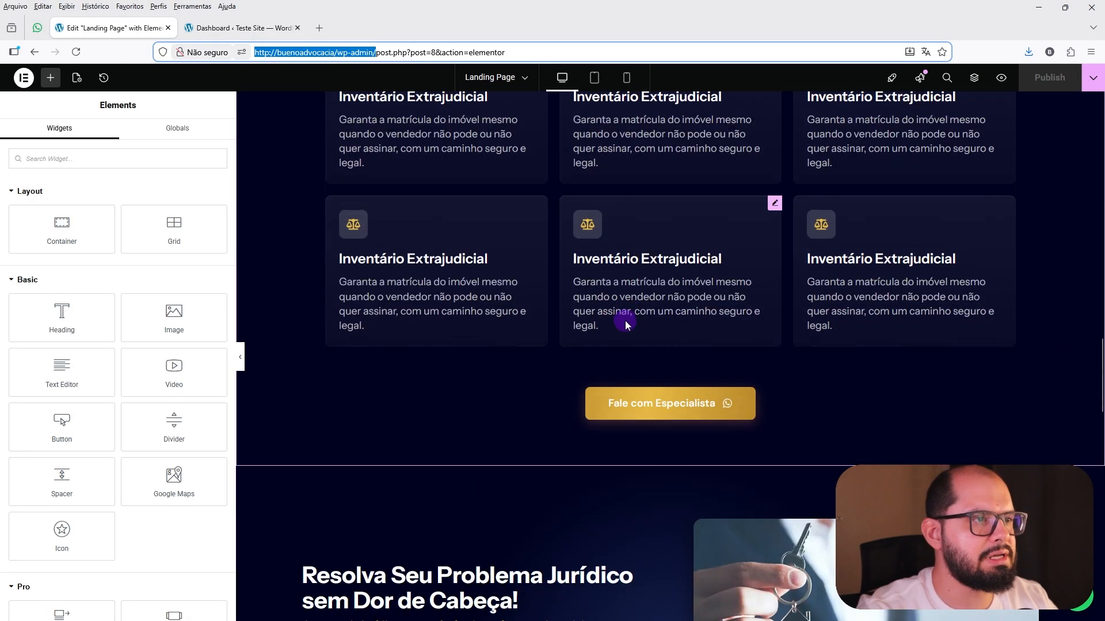
scroll(631, 352, "up", 20)
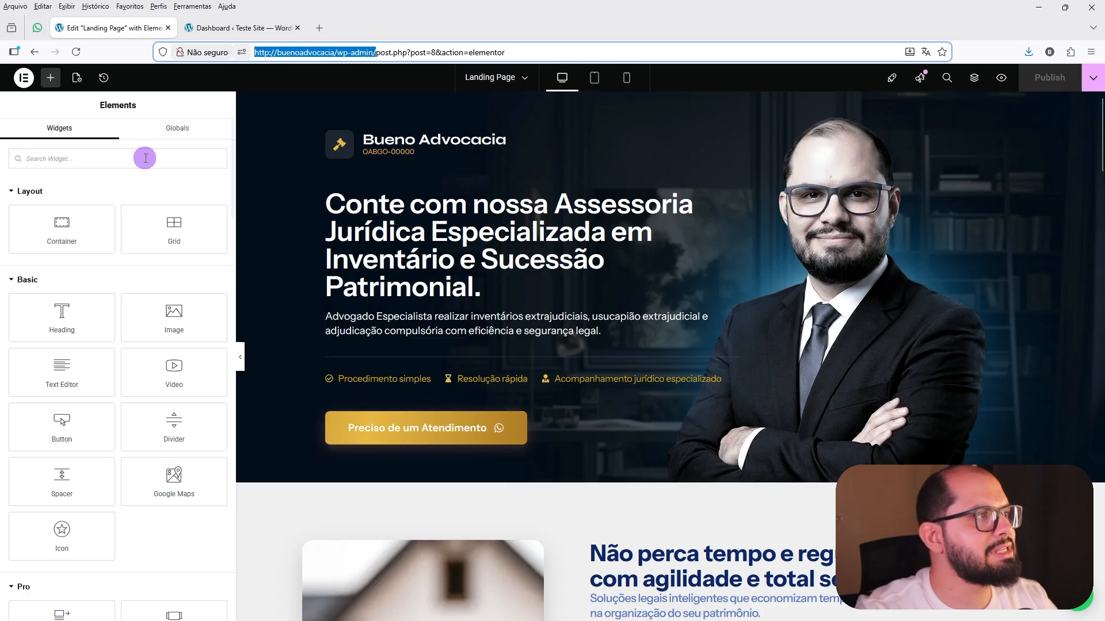
Open the Site Settings and review the Global Colors, both system and custom.
left_click(23, 78)
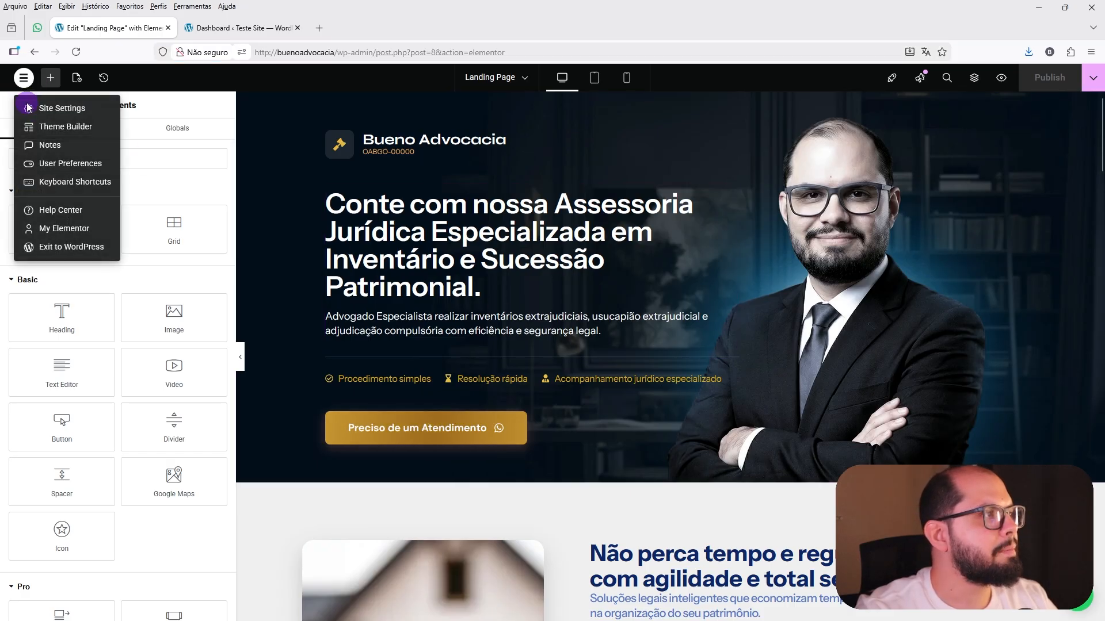
left_click(62, 109)
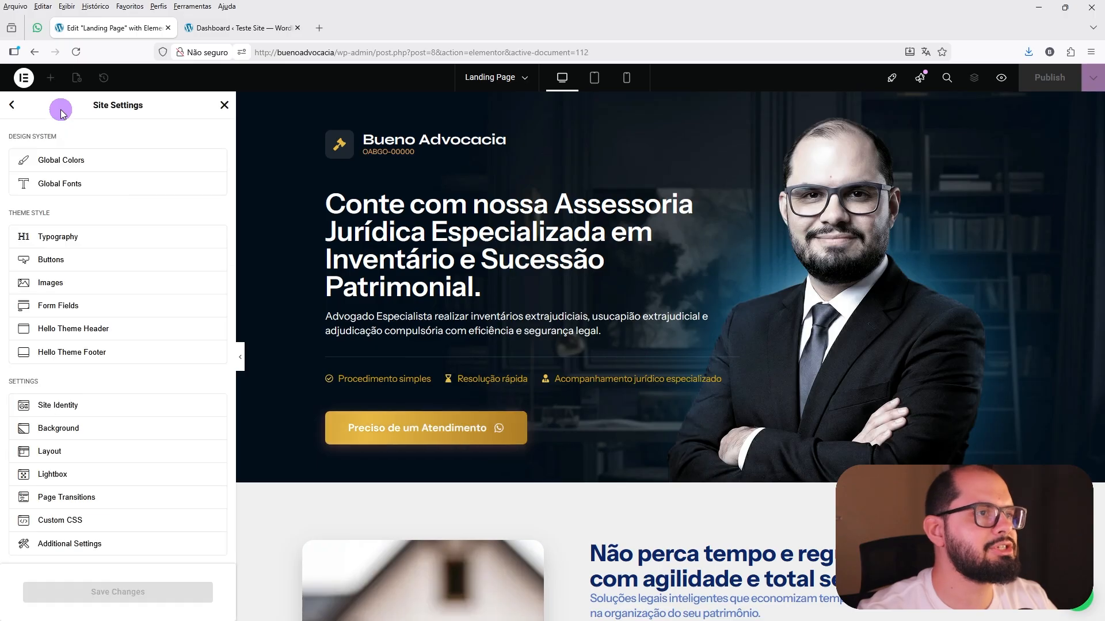
left_click(42, 154)
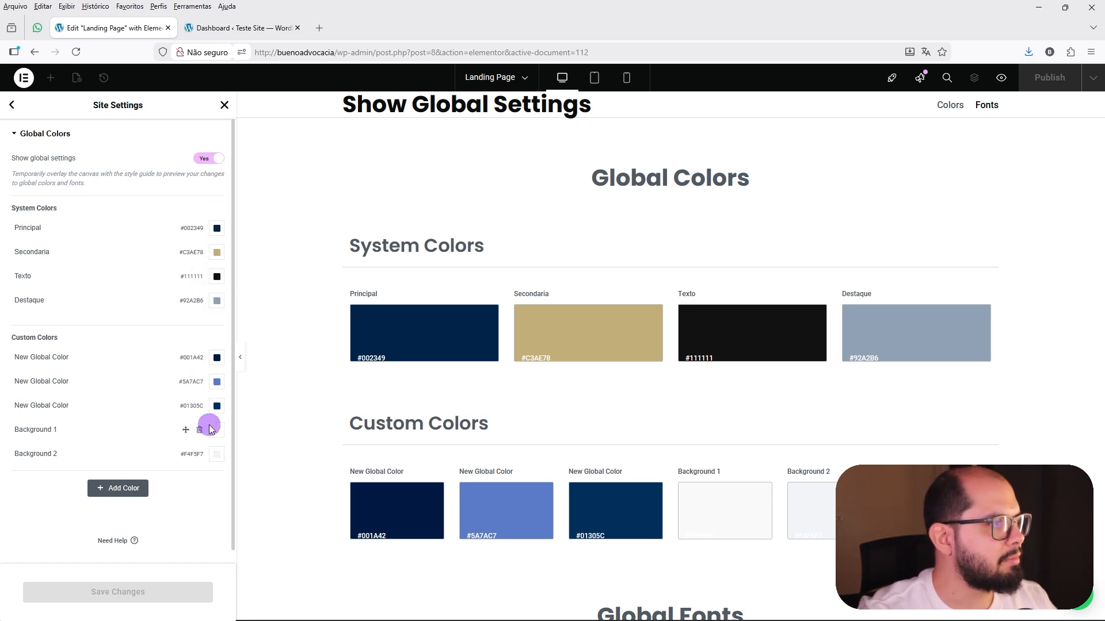
Open the Global Fonts and inspect the typography settings of the H1 Poppins style.
left_click(12, 105)
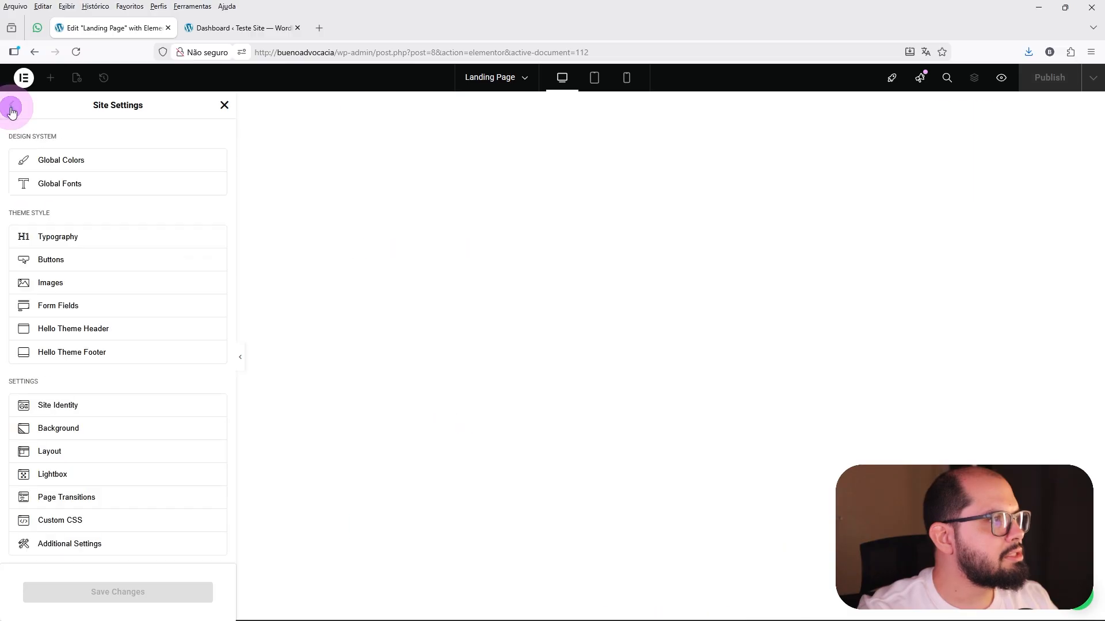
left_click(74, 188)
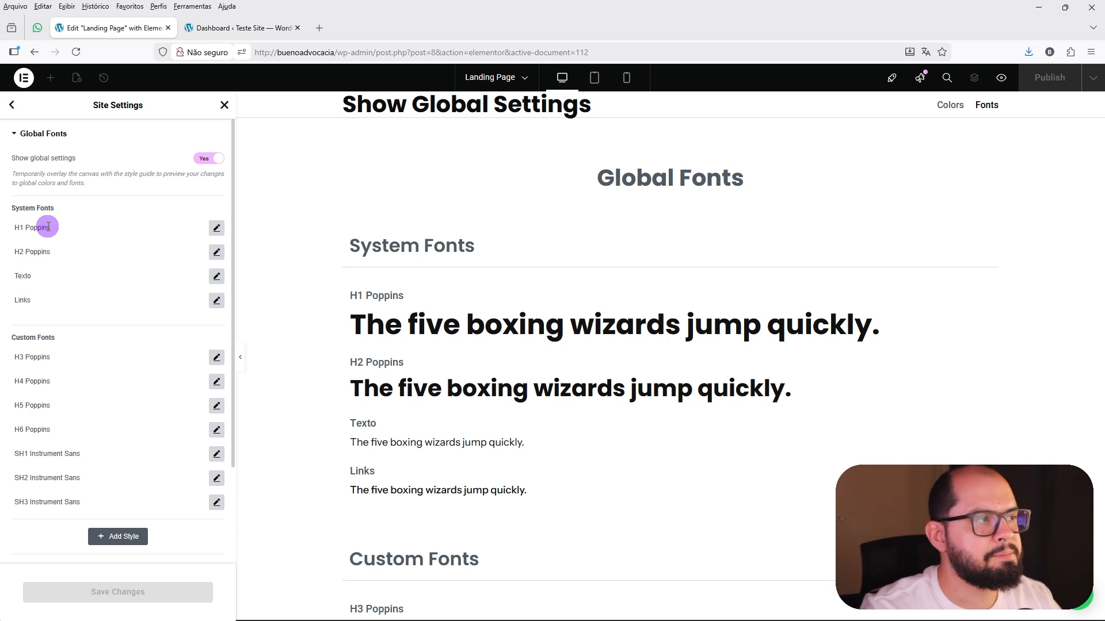
left_click(217, 228)
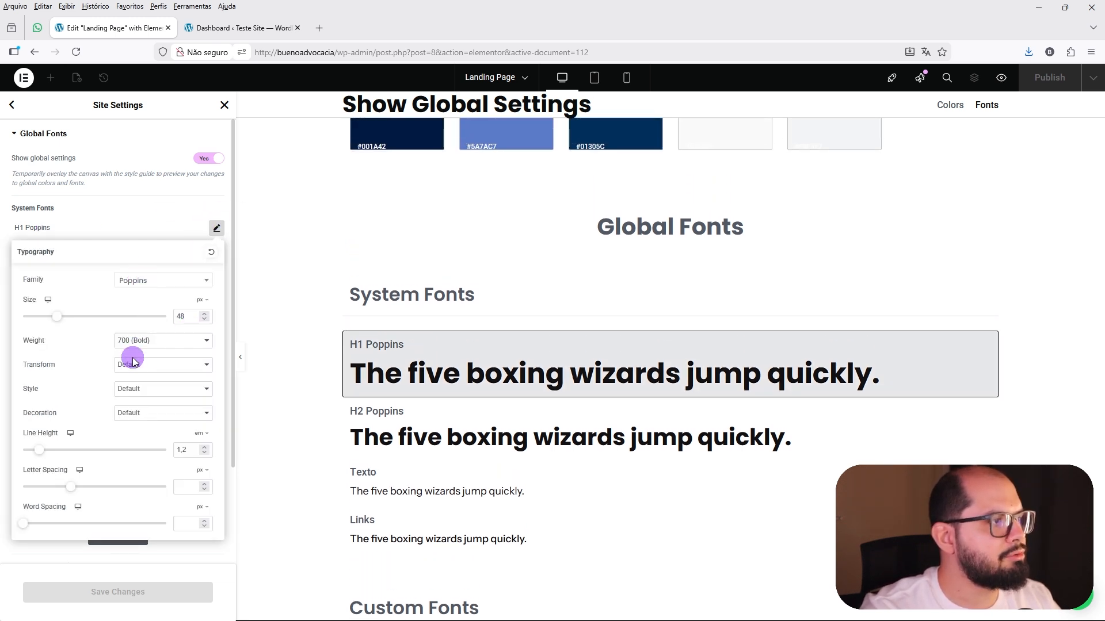
Close the H1 Poppins typography settings, leave the Global Fonts and review the Theme Style Typography settings.
left_click(133, 237)
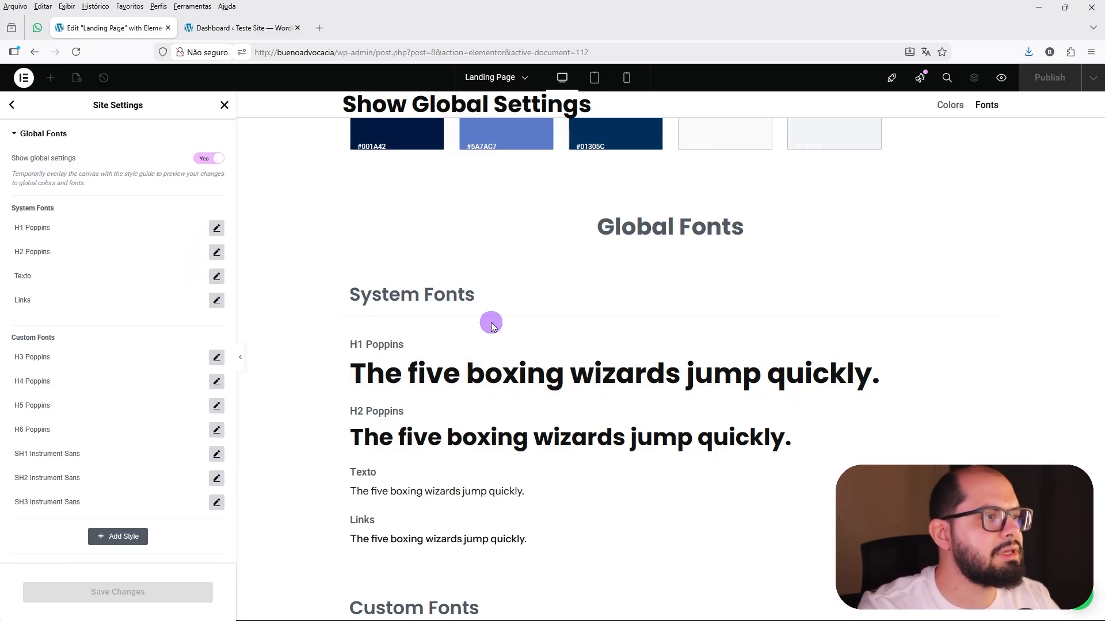
left_click(13, 104)
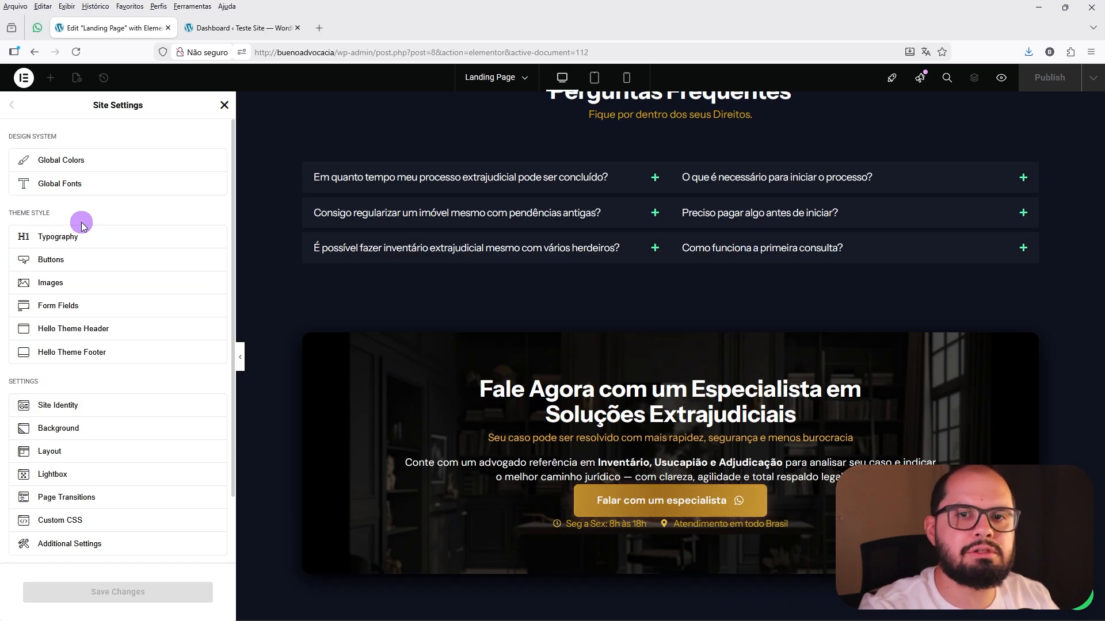
left_click(75, 235)
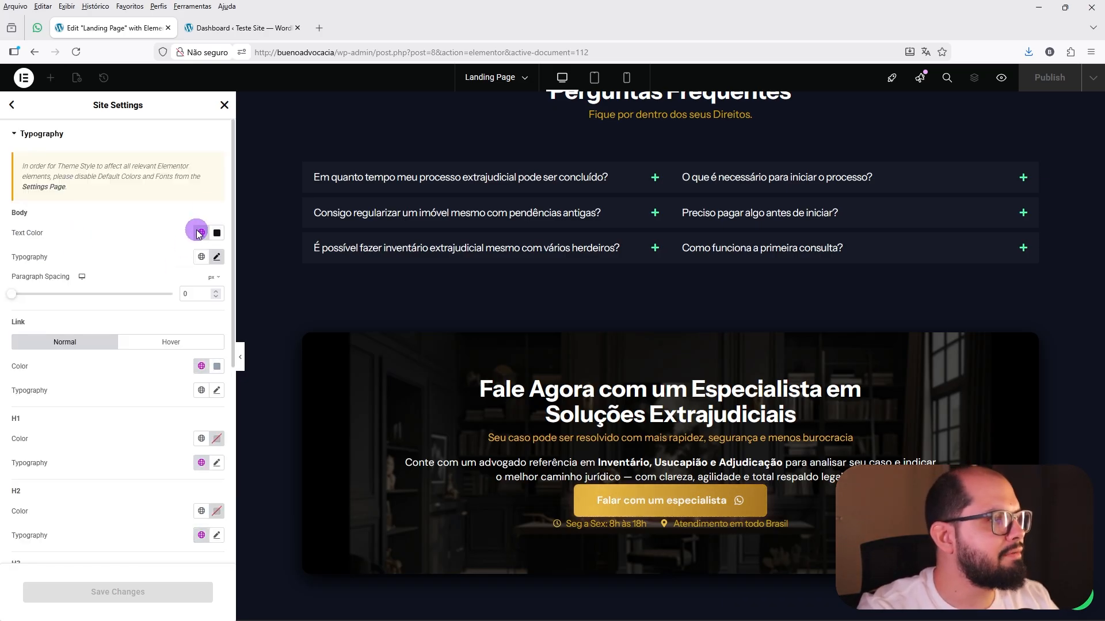
Review the default content width, container padding and gaps in the Layout settings, and close the Site Settings.
left_click(17, 114)
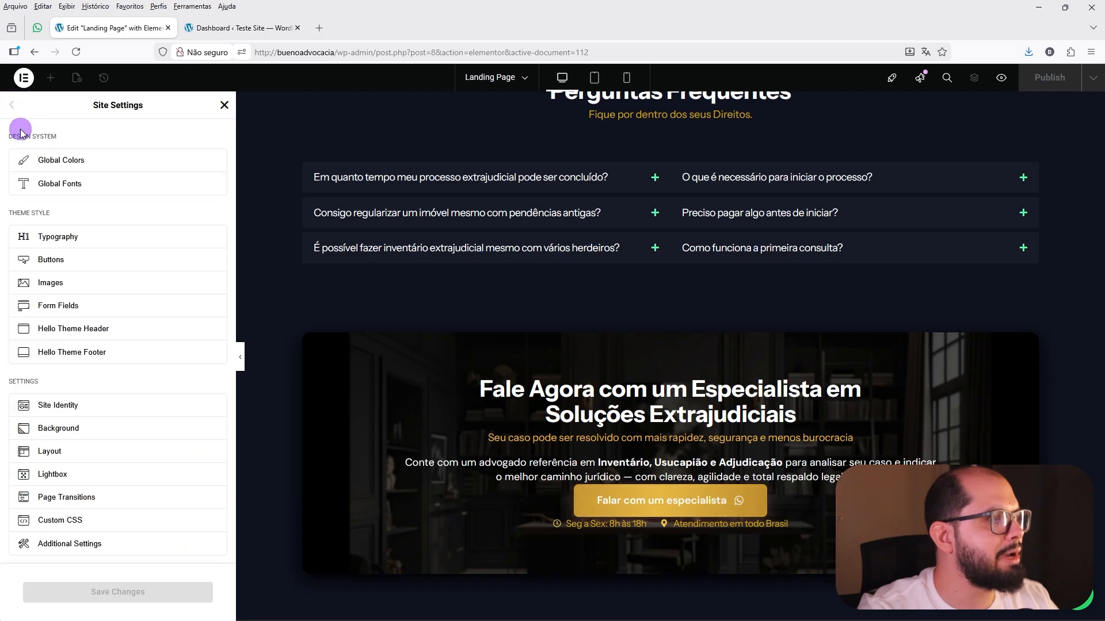
left_click(52, 453)
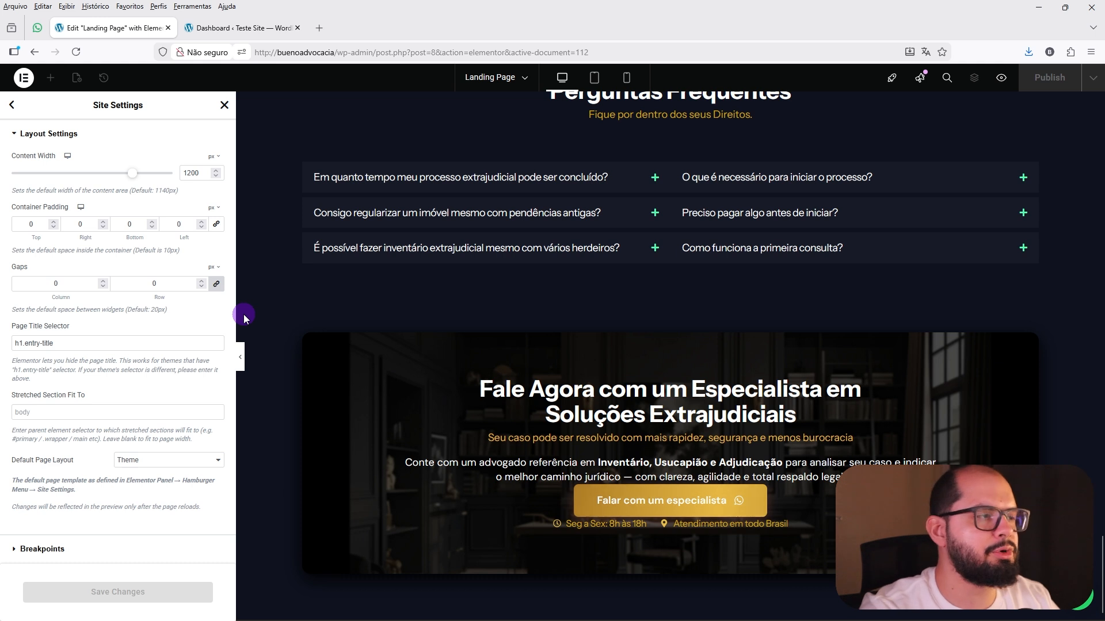
left_click(223, 107)
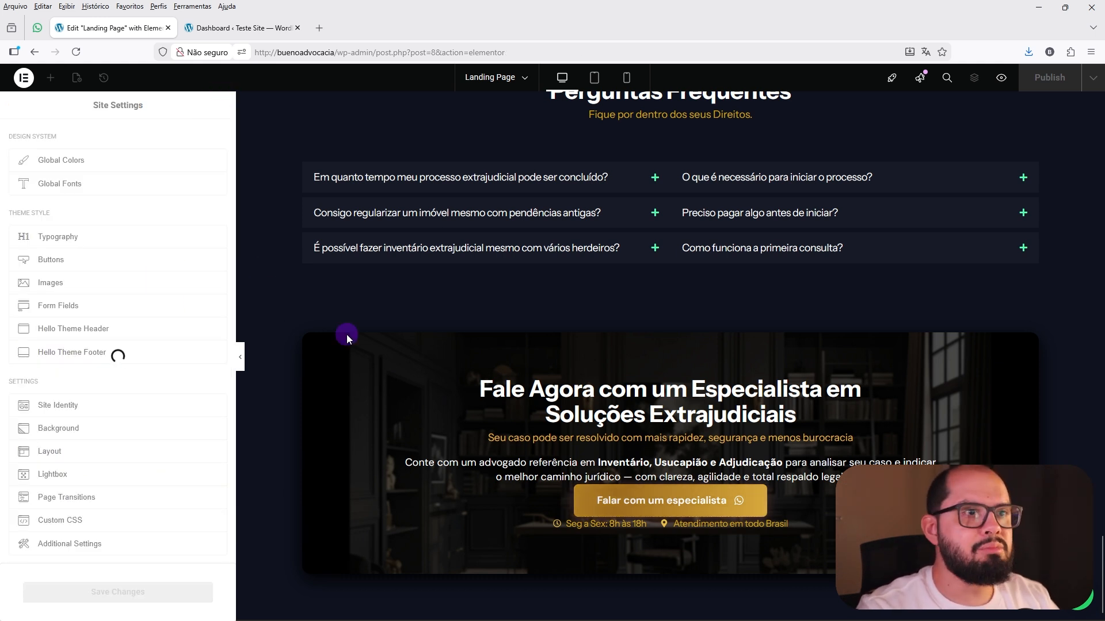